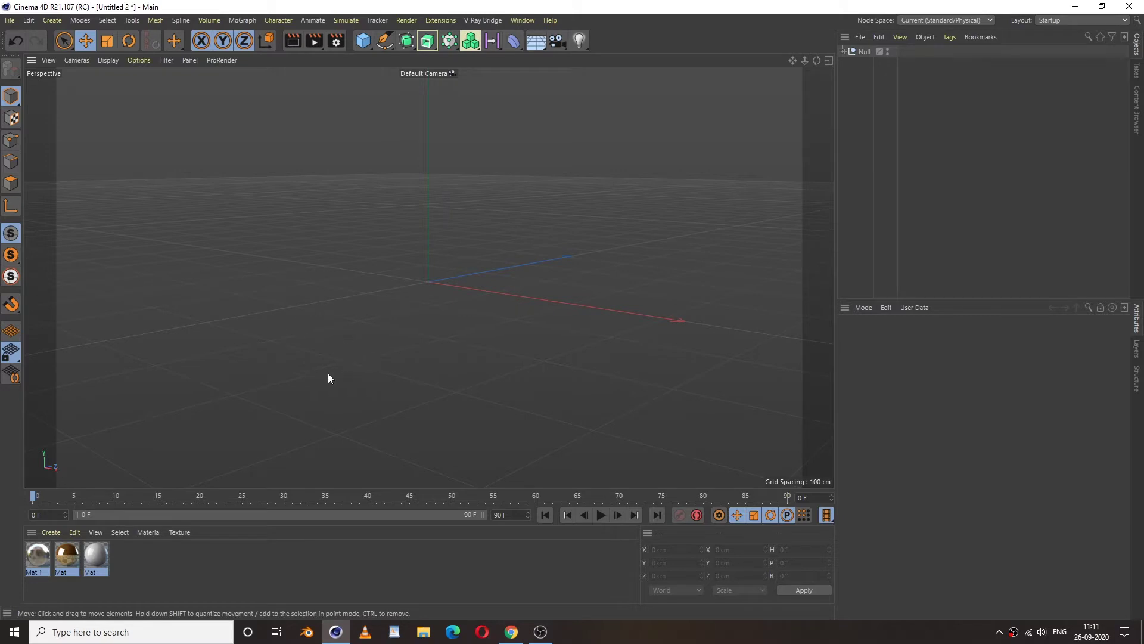
# Add a floor and a cylinder with a 1 cm radius
pyautogui.click(535, 44)
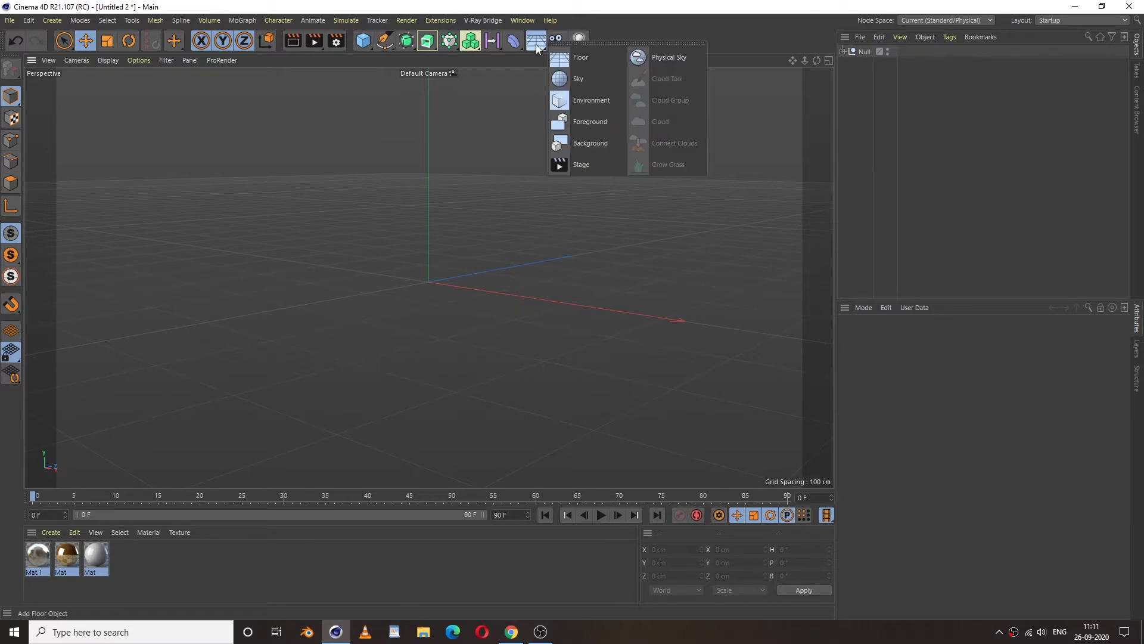
pyautogui.click(585, 63)
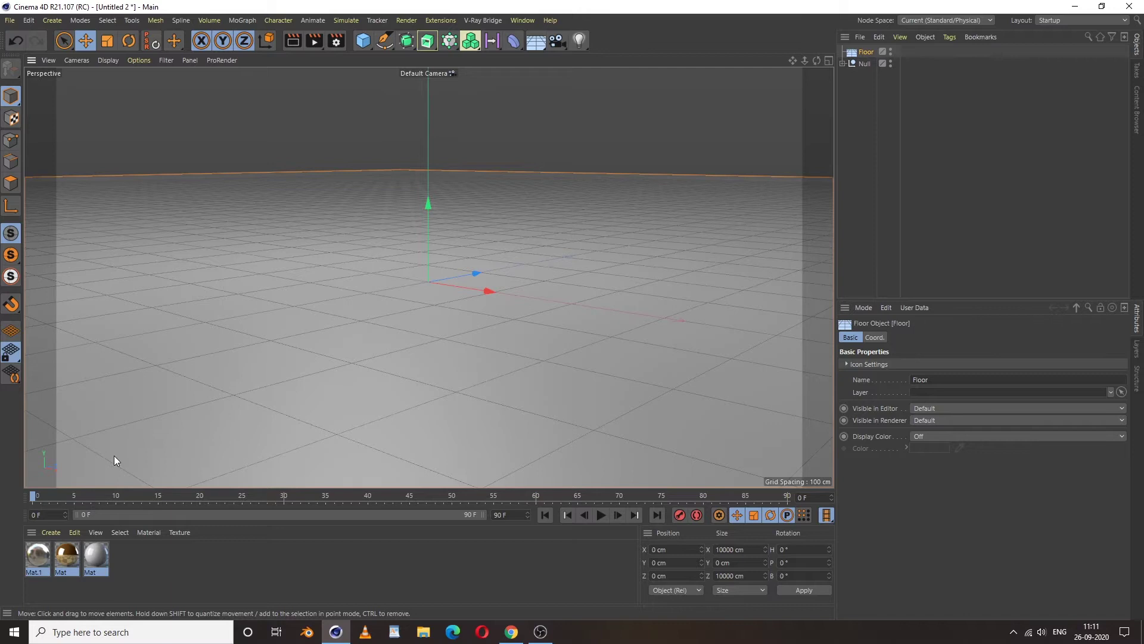
pyautogui.moveTo(369, 46); pyautogui.dragTo(591, 65)
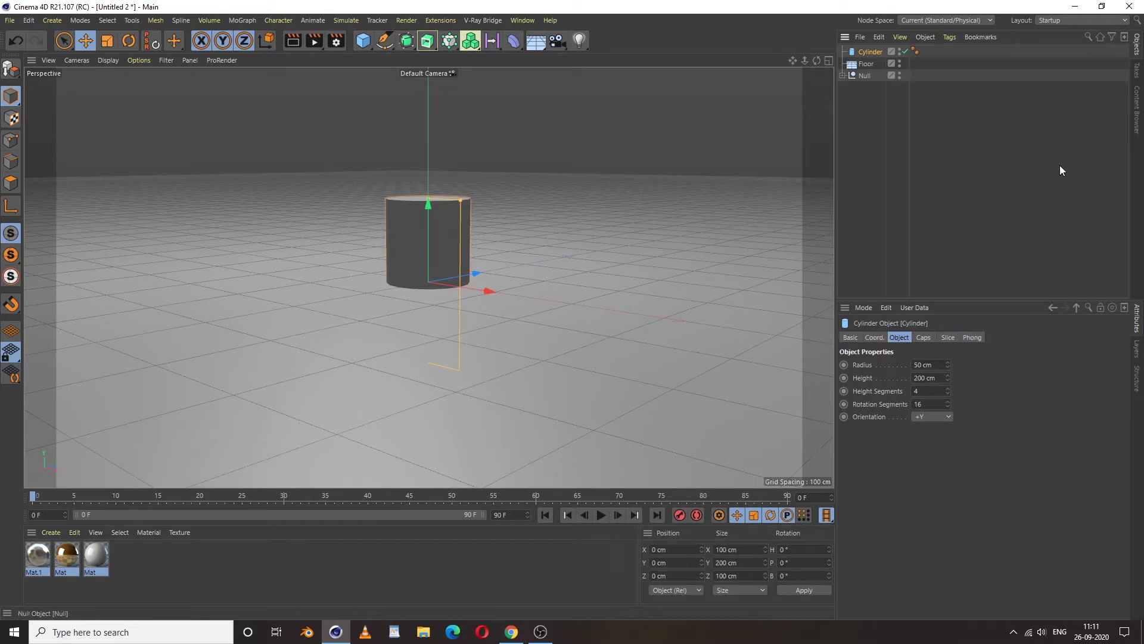
pyautogui.moveTo(931, 366); pyautogui.dragTo(877, 366)
pyautogui.write('1')
pyautogui.press('Return')
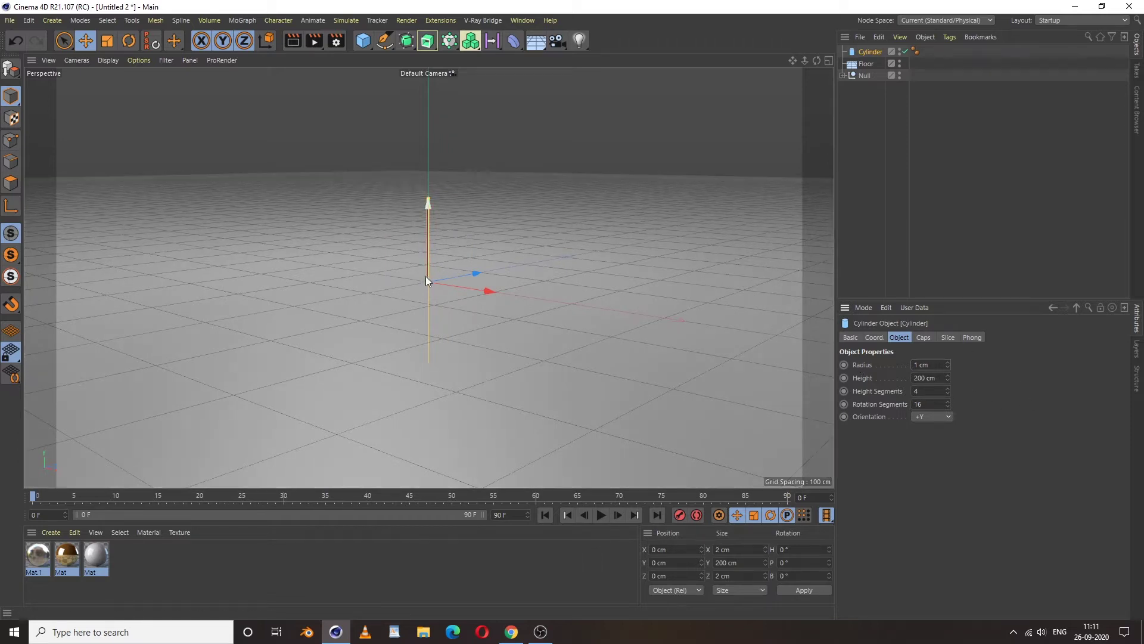
# Raise the thin cylinder cord to about 203 cm above the floor in the Front view
pyautogui.click(862, 171)
pyautogui.click(427, 229)
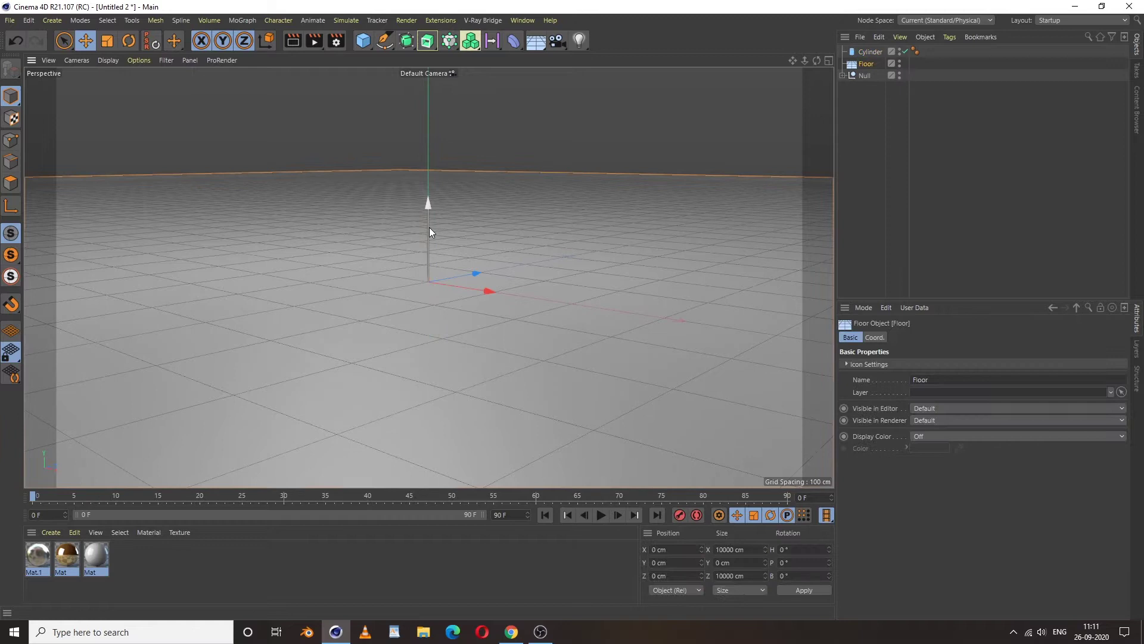
pyautogui.moveTo(427, 218); pyautogui.dragTo(428, 217)
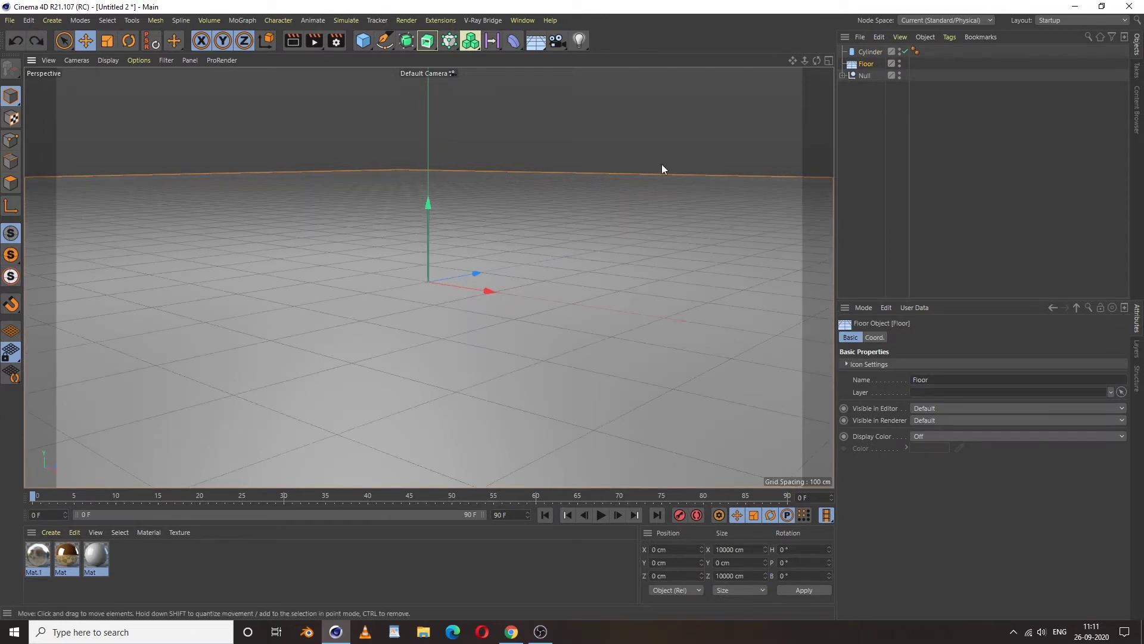
pyautogui.click(872, 51)
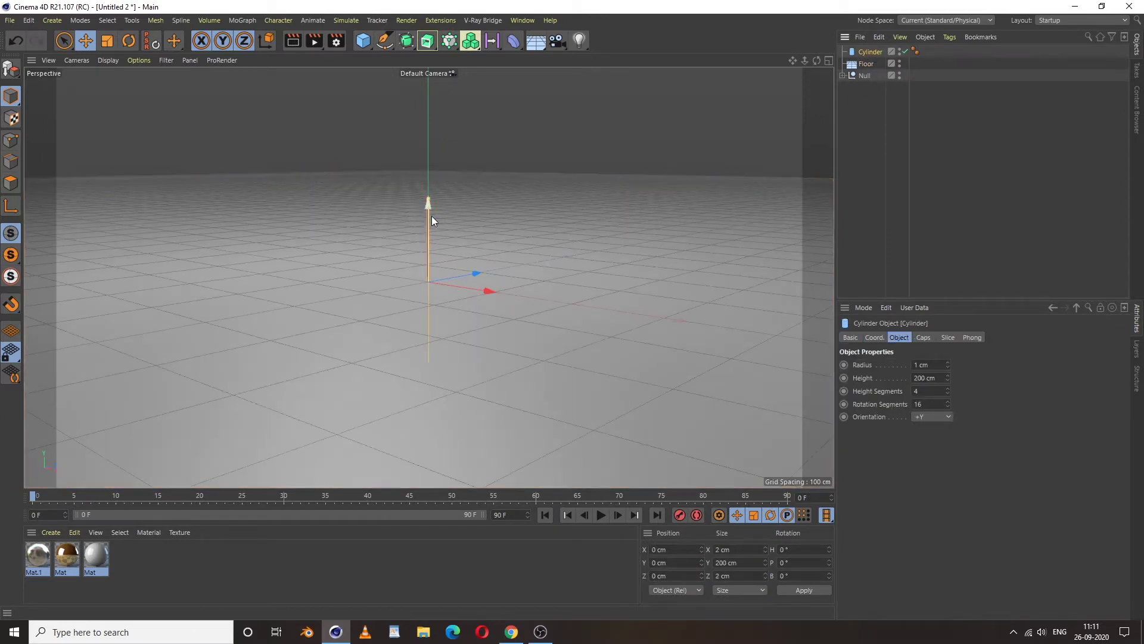
pyautogui.moveTo(431, 214); pyautogui.dragTo(460, 98)
pyautogui.middleClick(514, 182)
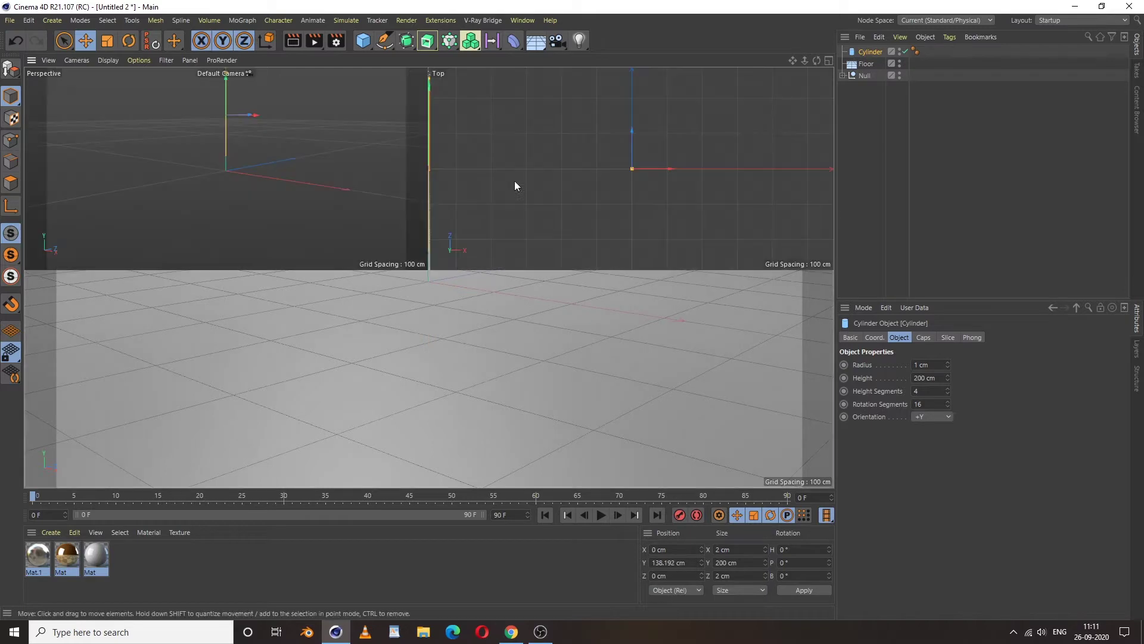
pyautogui.middleClick(626, 361)
pyautogui.scroll(3, 544, 308)
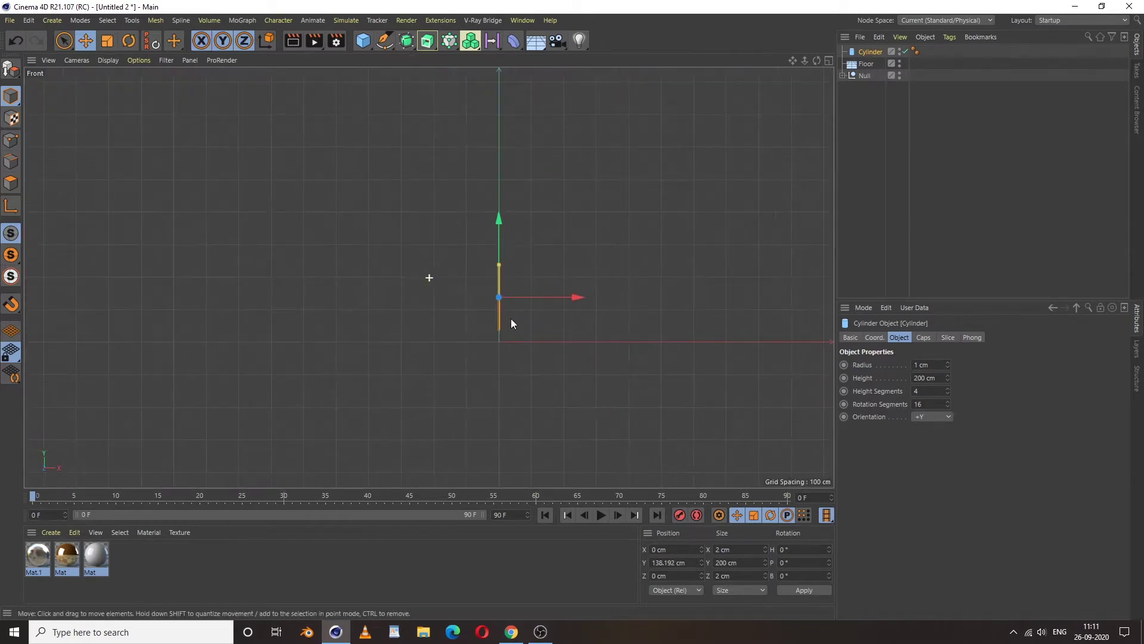
pyautogui.moveTo(513, 217); pyautogui.dragTo(519, 179)
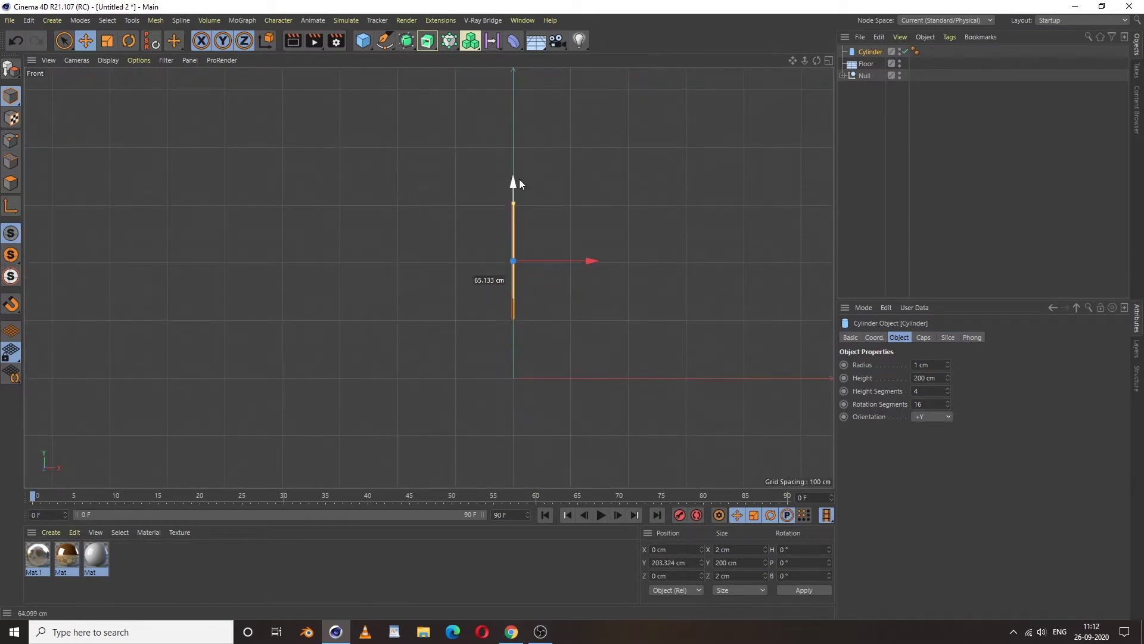
pyautogui.scroll(3, 521, 245)
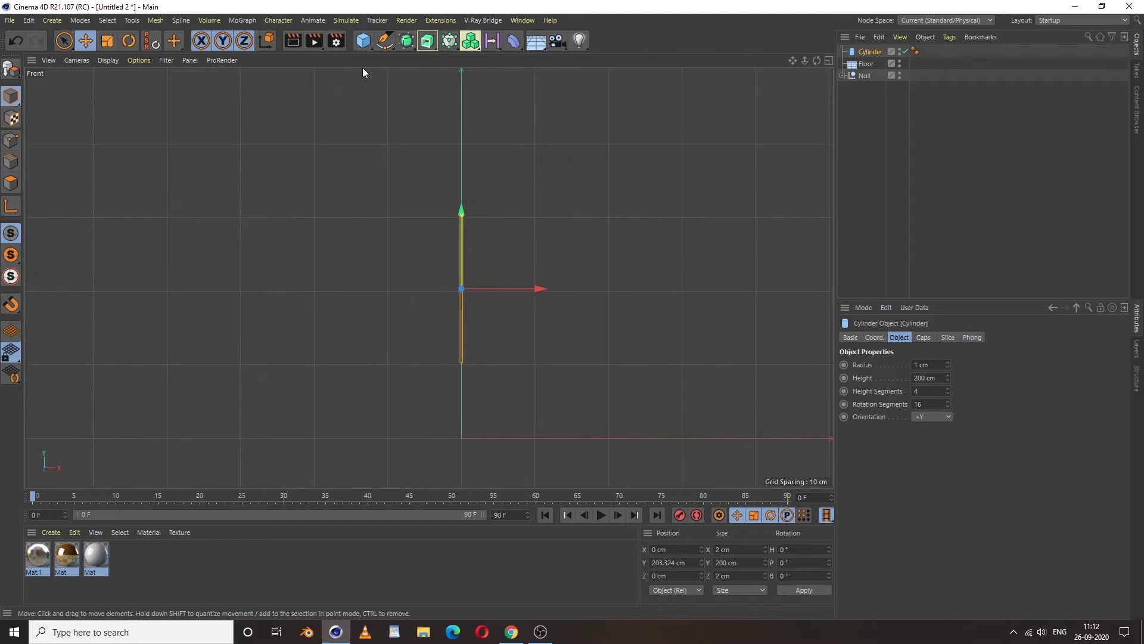
# Add a second cylinder with a 35 cm radius and 5 cm height
pyautogui.moveTo(362, 40); pyautogui.dragTo(588, 62)
pyautogui.moveTo(581, 362); pyautogui.dragTo(574, 276, button='middle')
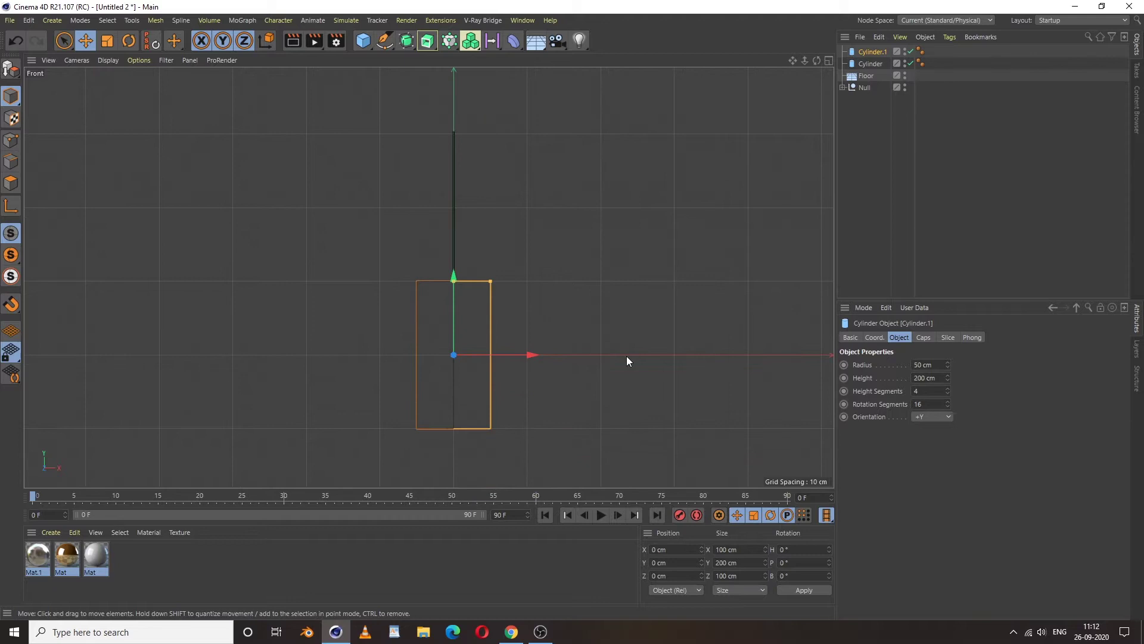
pyautogui.doubleClick(945, 364)
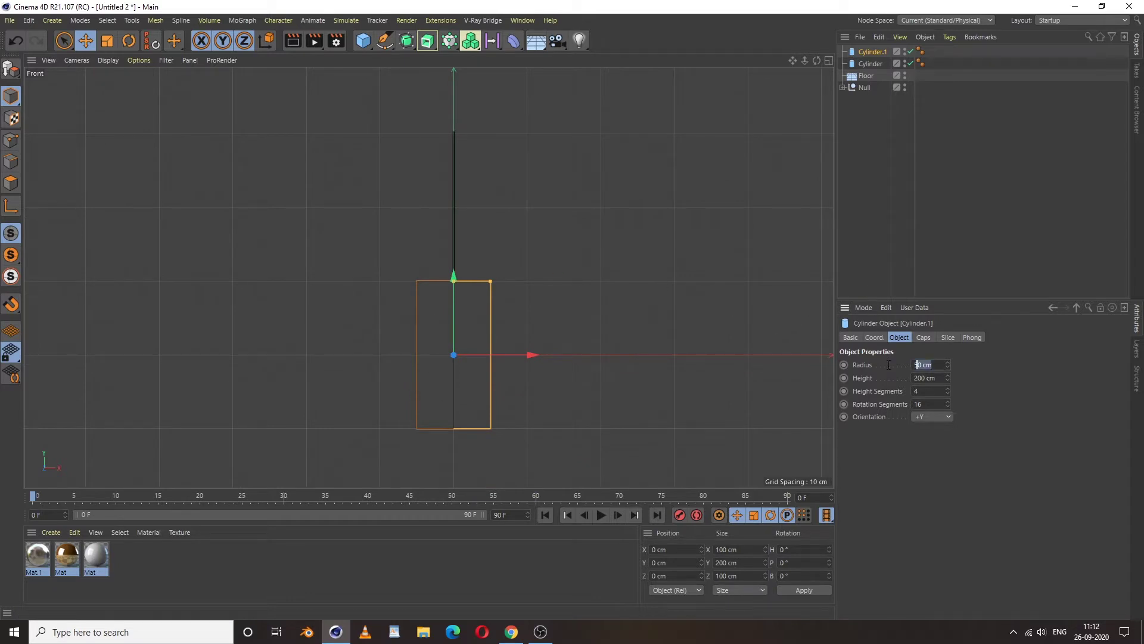
pyautogui.write('35')
pyautogui.press('Return')
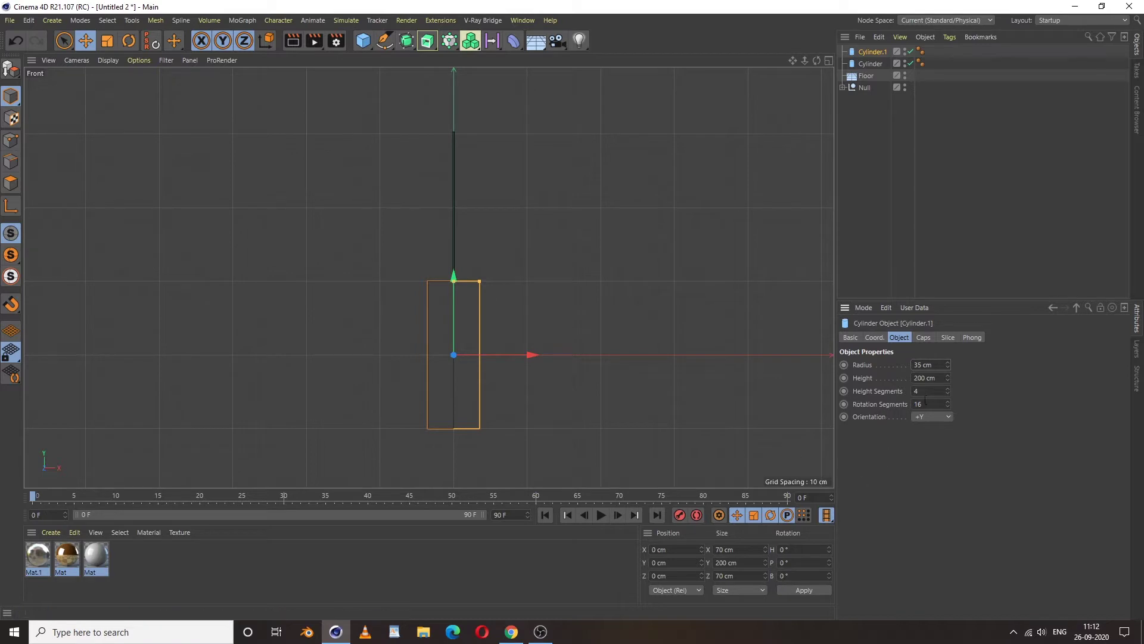
pyautogui.doubleClick(941, 378)
pyautogui.write('5')
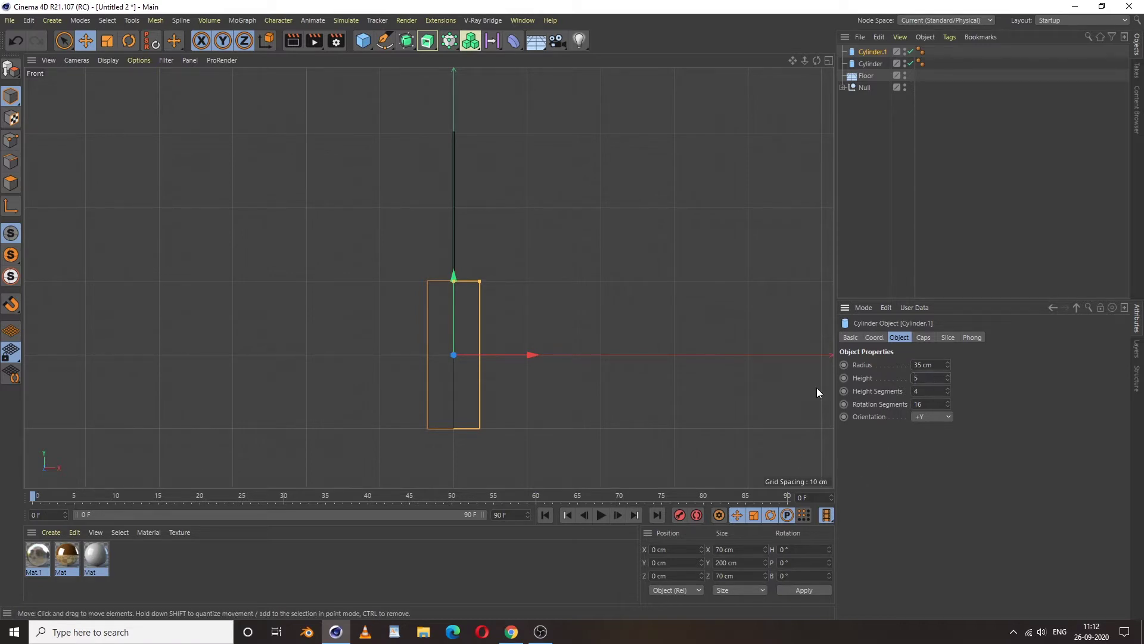
pyautogui.press('Return')
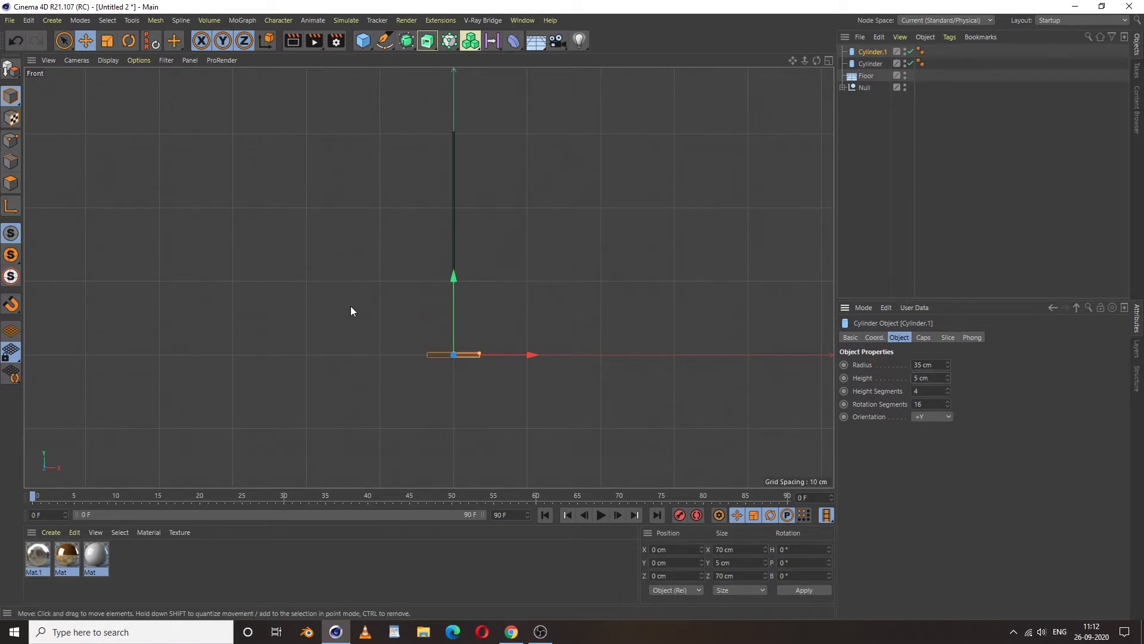
# Raise the flat disc to about Y 100.9 cm at the cord's end, then add a sphere
pyautogui.scroll(5, 456, 311)
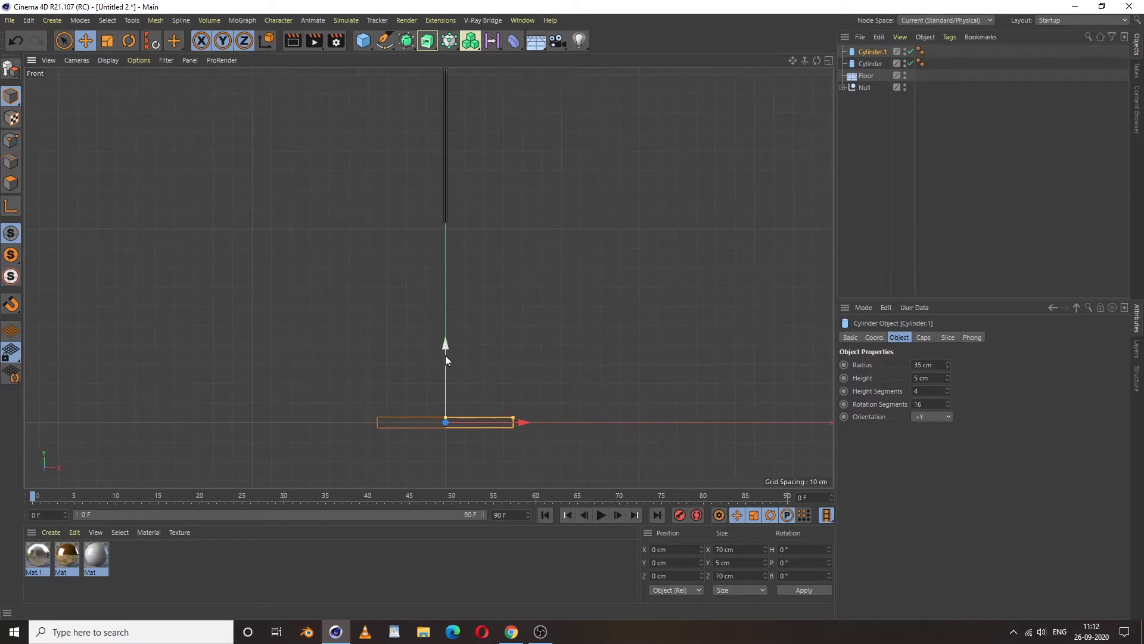
pyautogui.moveTo(445, 355); pyautogui.dragTo(489, 166)
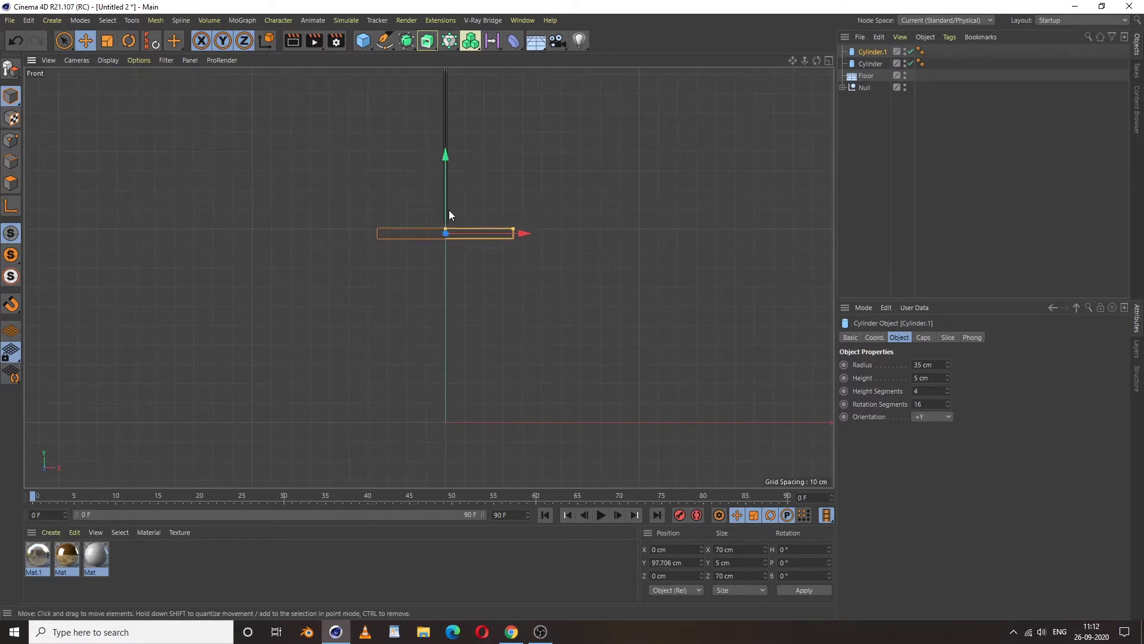
pyautogui.scroll(10, 449, 215)
pyautogui.moveTo(434, 283); pyautogui.dragTo(445, 245)
pyautogui.scroll(-5, 487, 322)
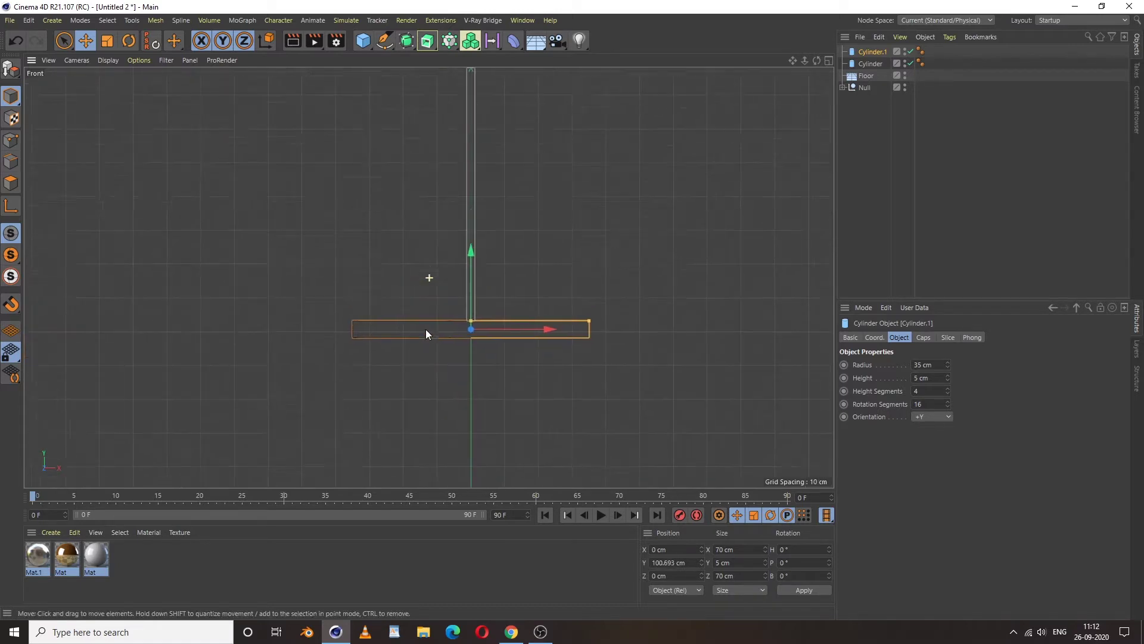
pyautogui.keyDown('alt'); pyautogui.moveTo(425, 329); pyautogui.dragTo(396, 171, button='middle'); pyautogui.keyUp('alt')
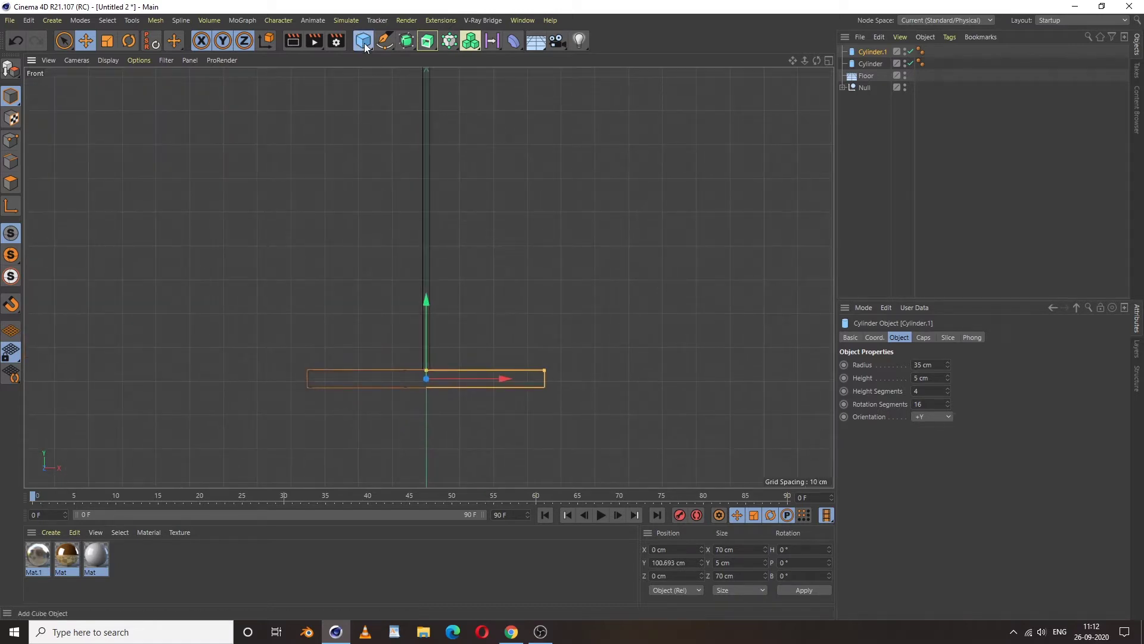
pyautogui.moveTo(365, 47); pyautogui.dragTo(613, 88)
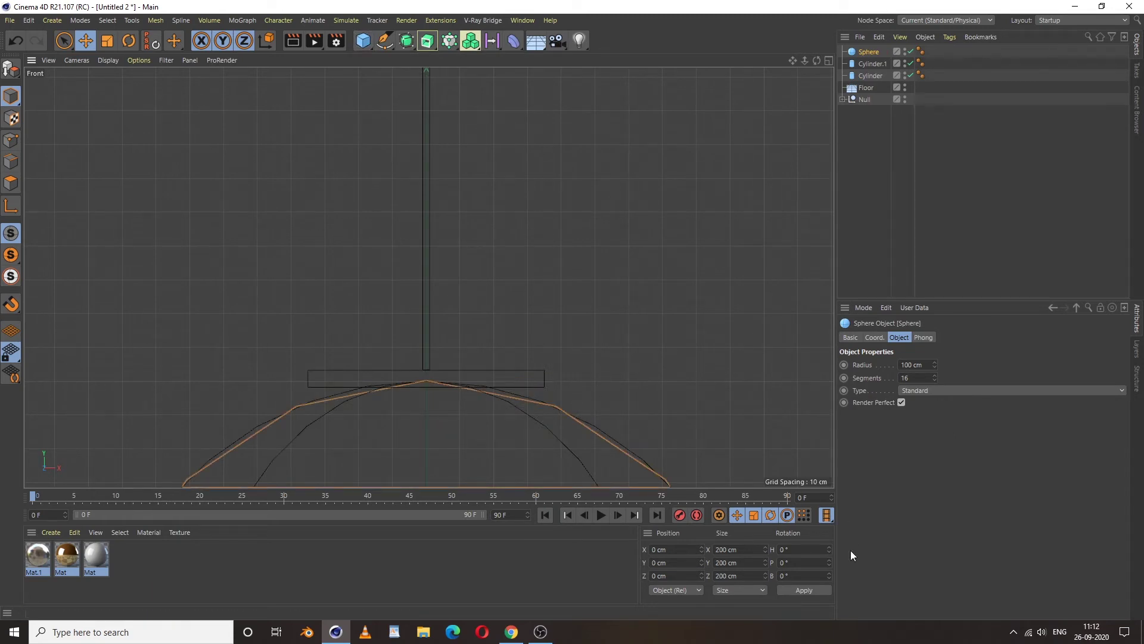
# Set the sphere's radius to 6 cm
pyautogui.click(923, 365)
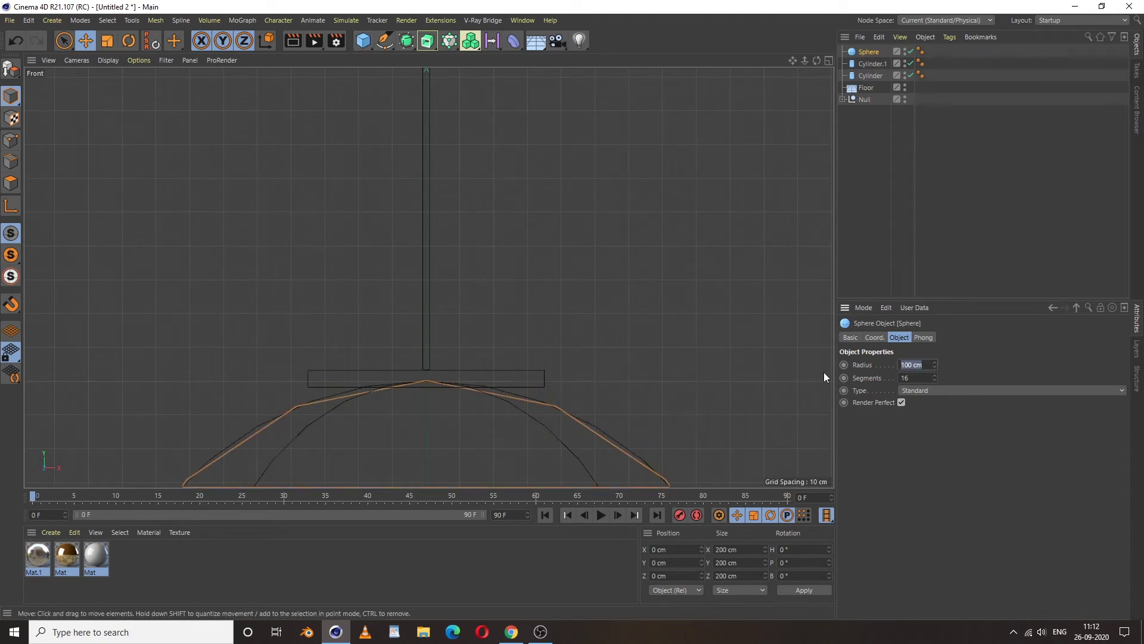
pyautogui.write('6')
pyautogui.press('Return')
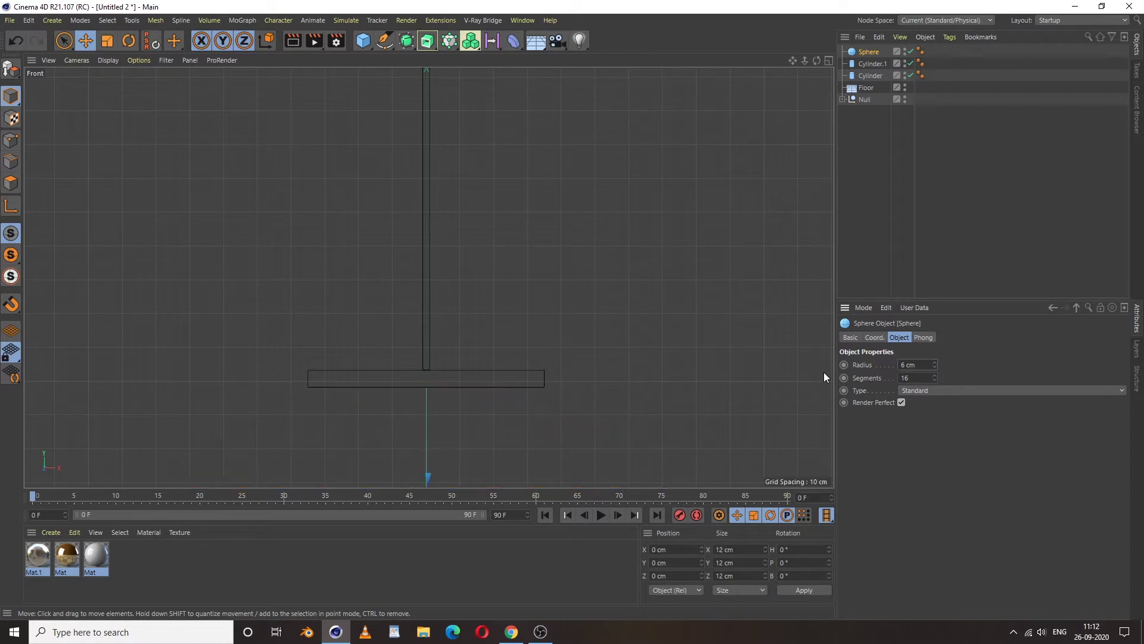
# Move the sphere up to about Y 109.3 cm so it rests on the disc
pyautogui.scroll(-3, 389, 391)
pyautogui.keyDown('alt'); pyautogui.moveTo(351, 406); pyautogui.dragTo(431, 226, button='middle'); pyautogui.keyUp('alt')
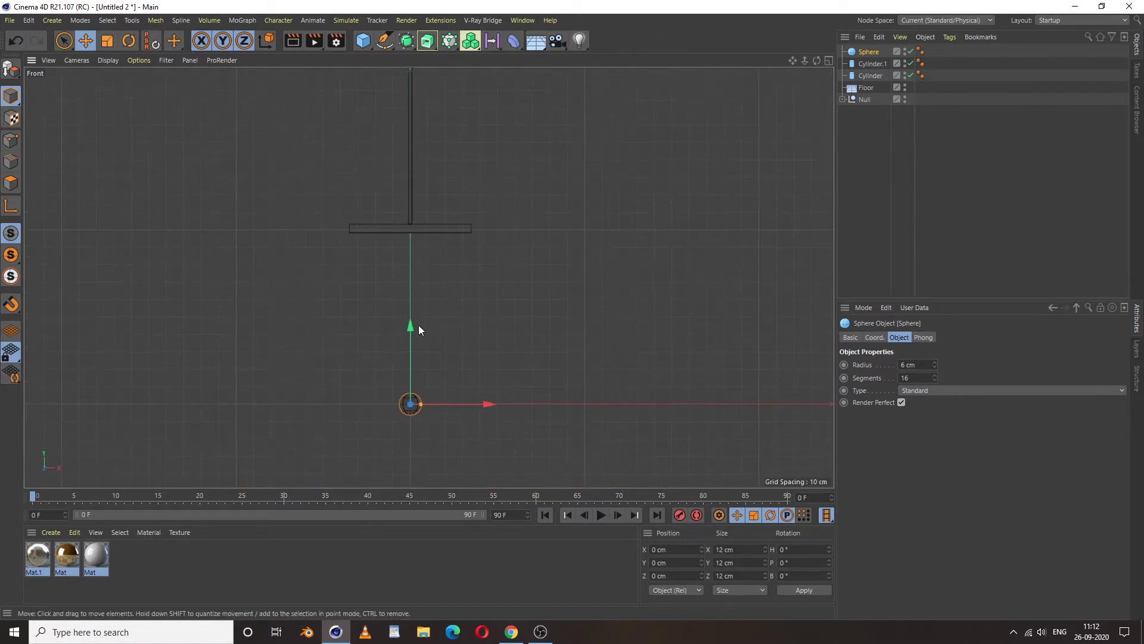
pyautogui.moveTo(412, 322); pyautogui.dragTo(417, 128)
pyautogui.scroll(5, 512, 217)
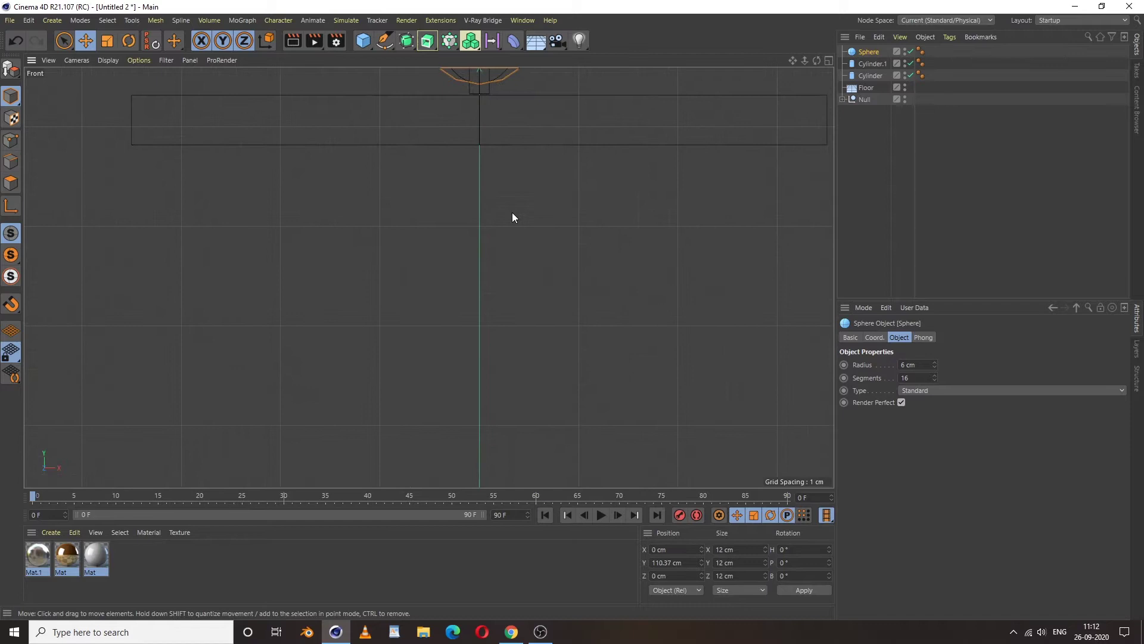
pyautogui.keyDown('alt'); pyautogui.moveTo(513, 217); pyautogui.dragTo(503, 391, button='middle'); pyautogui.keyUp('alt')
pyautogui.moveTo(469, 132); pyautogui.dragTo(472, 128)
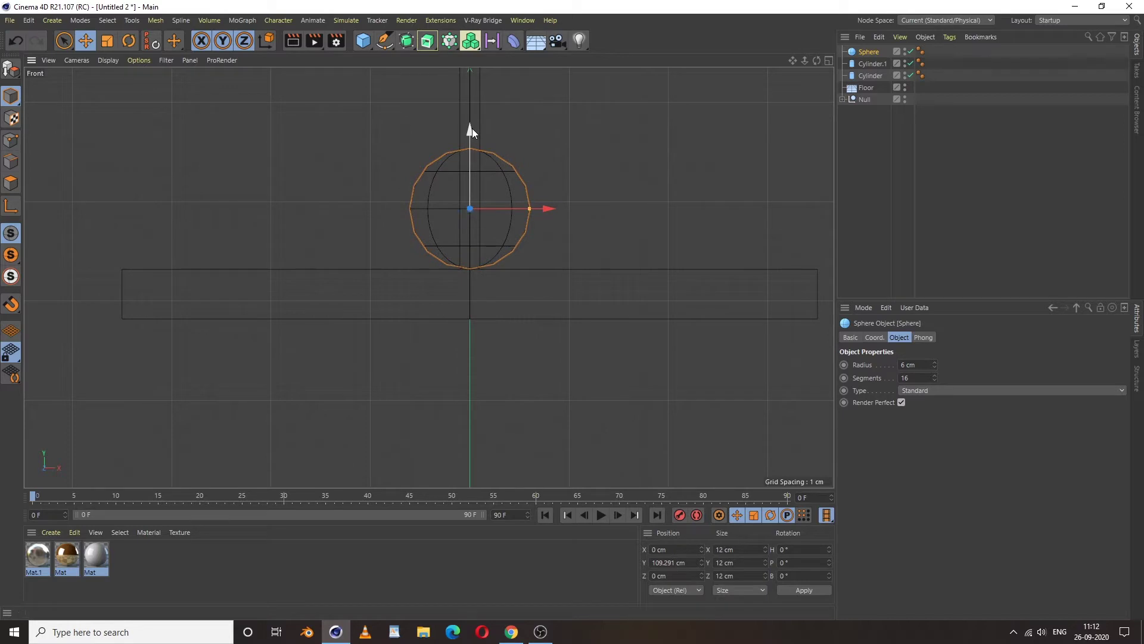
pyautogui.scroll(-10, 459, 307)
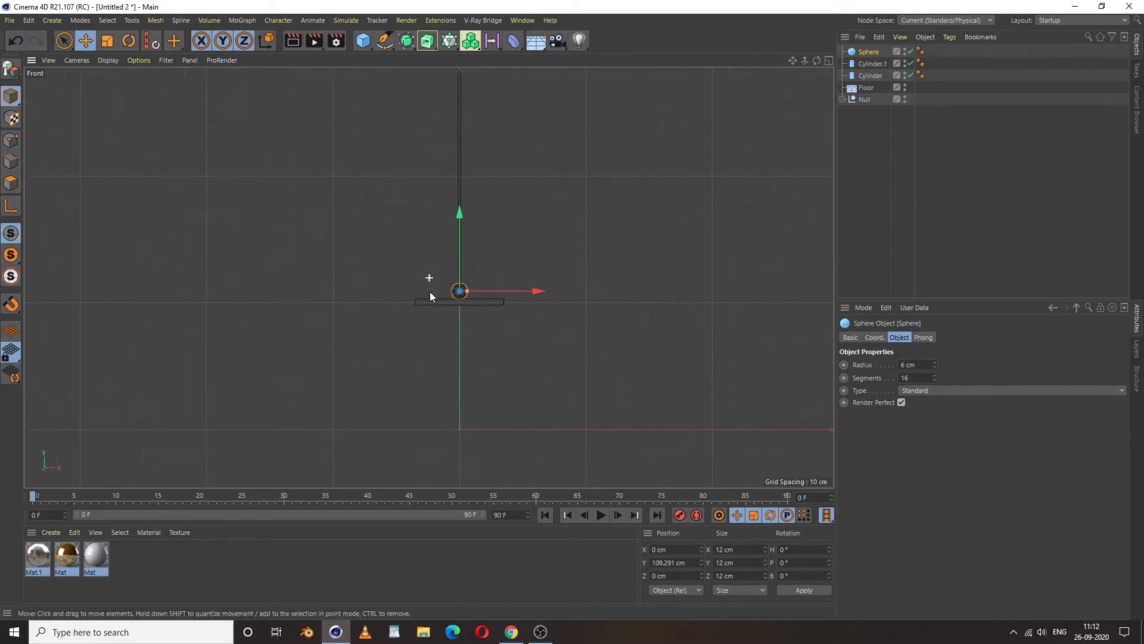
pyautogui.scroll(-5, 433, 363)
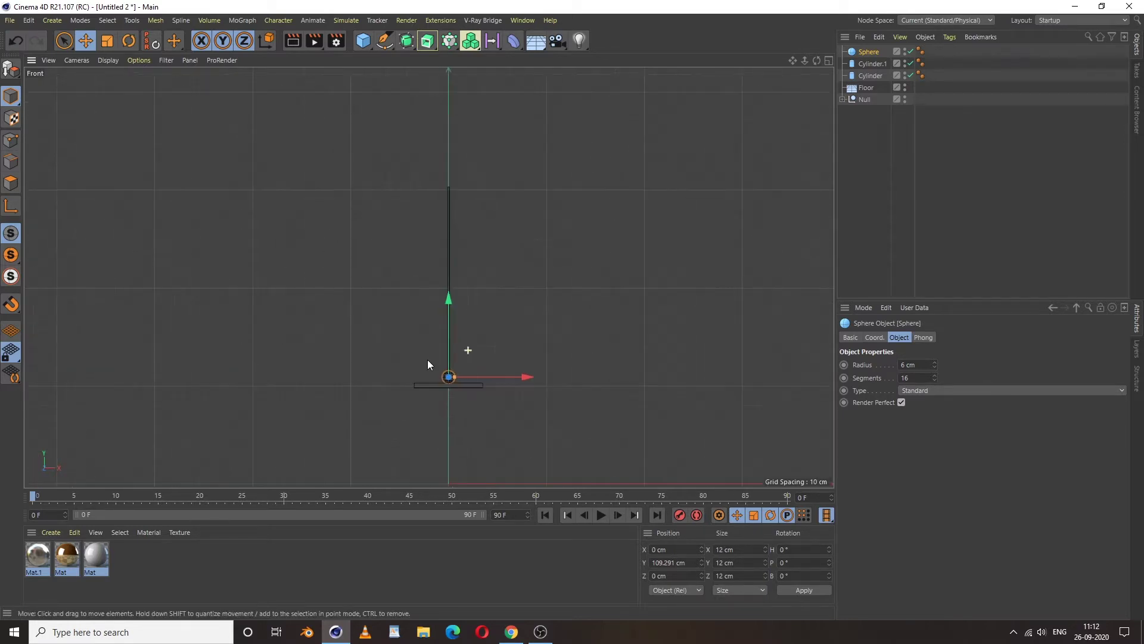
pyautogui.keyDown('alt'); pyautogui.moveTo(461, 332); pyautogui.dragTo(495, 320, button='middle'); pyautogui.keyUp('alt')
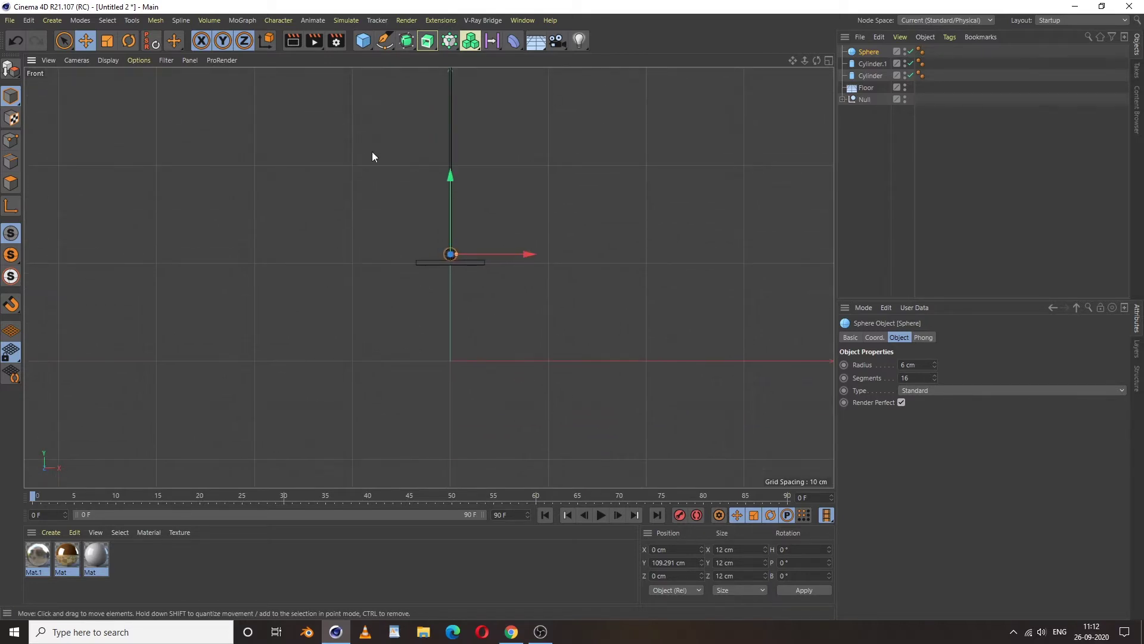
# Add a second sphere and set its radius to 30 cm
pyautogui.moveTo(365, 44); pyautogui.dragTo(605, 78)
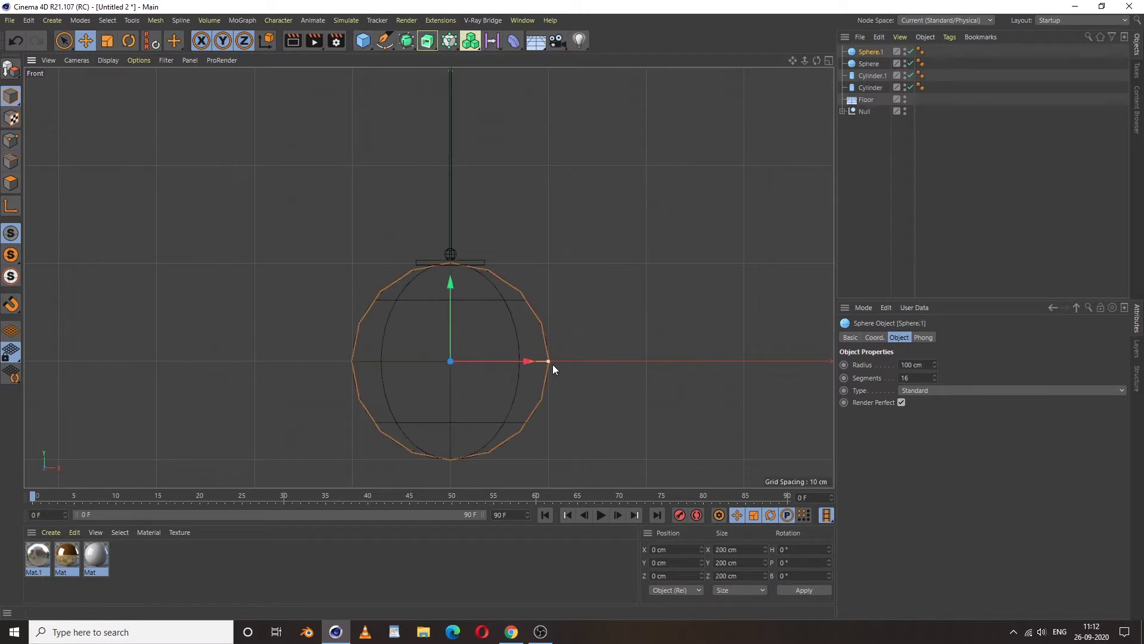
pyautogui.moveTo(548, 363); pyautogui.dragTo(506, 365)
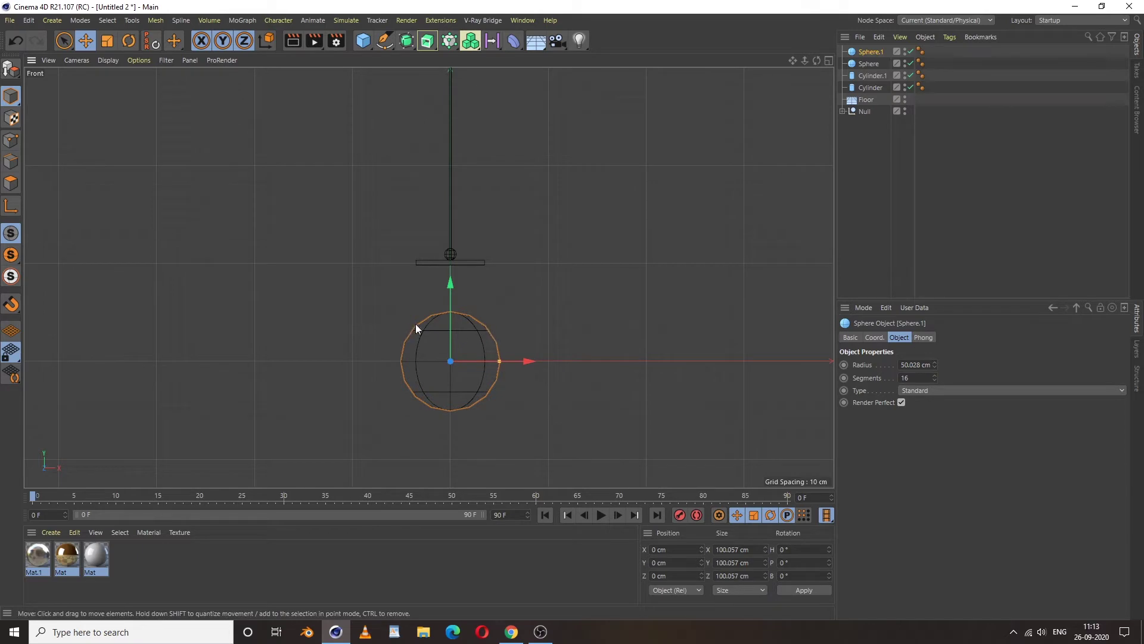
pyautogui.scroll(2, 438, 377)
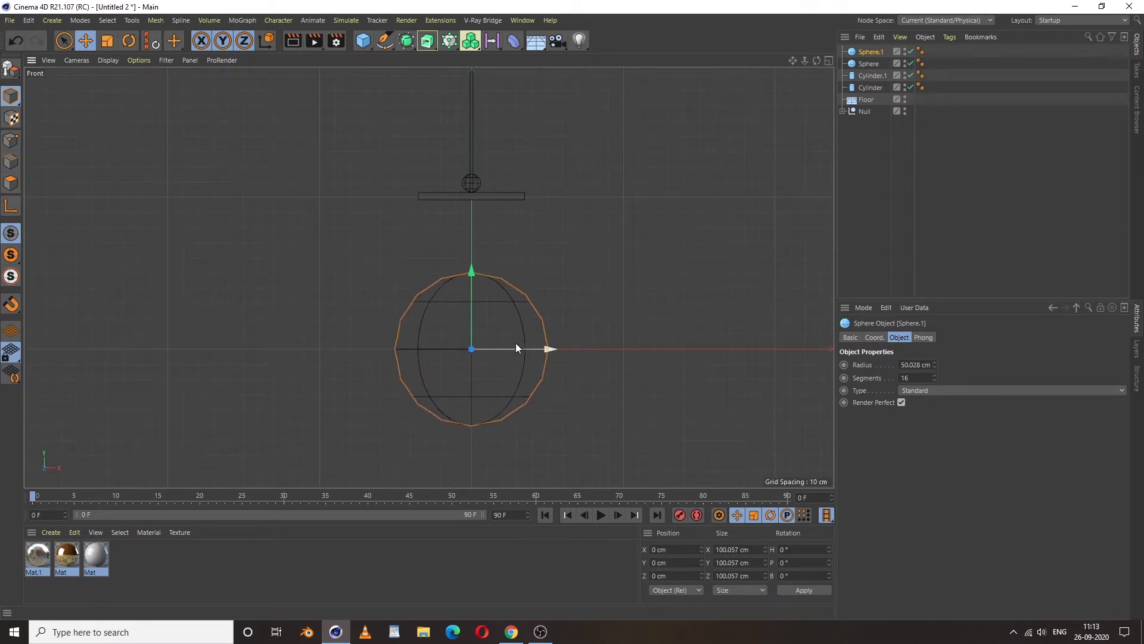
pyautogui.click(900, 365)
pyautogui.write('30')
pyautogui.press('Return')
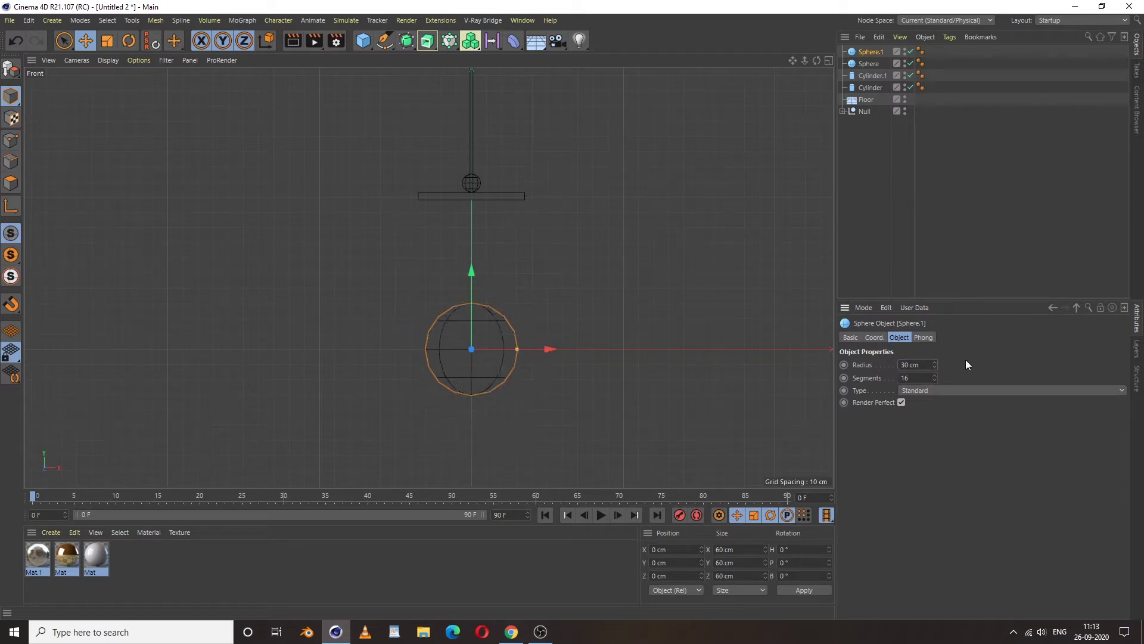
# Raise Sphere.1 to about Y 31.4 cm
pyautogui.moveTo(475, 270); pyautogui.dragTo(480, 223)
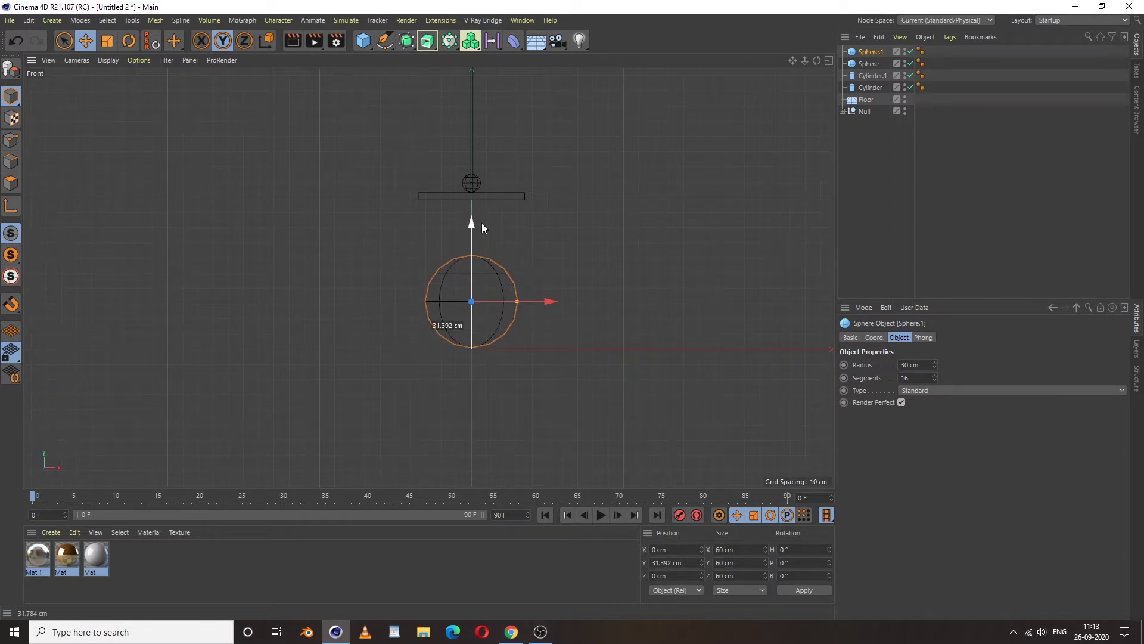
pyautogui.scroll(-5, 479, 285)
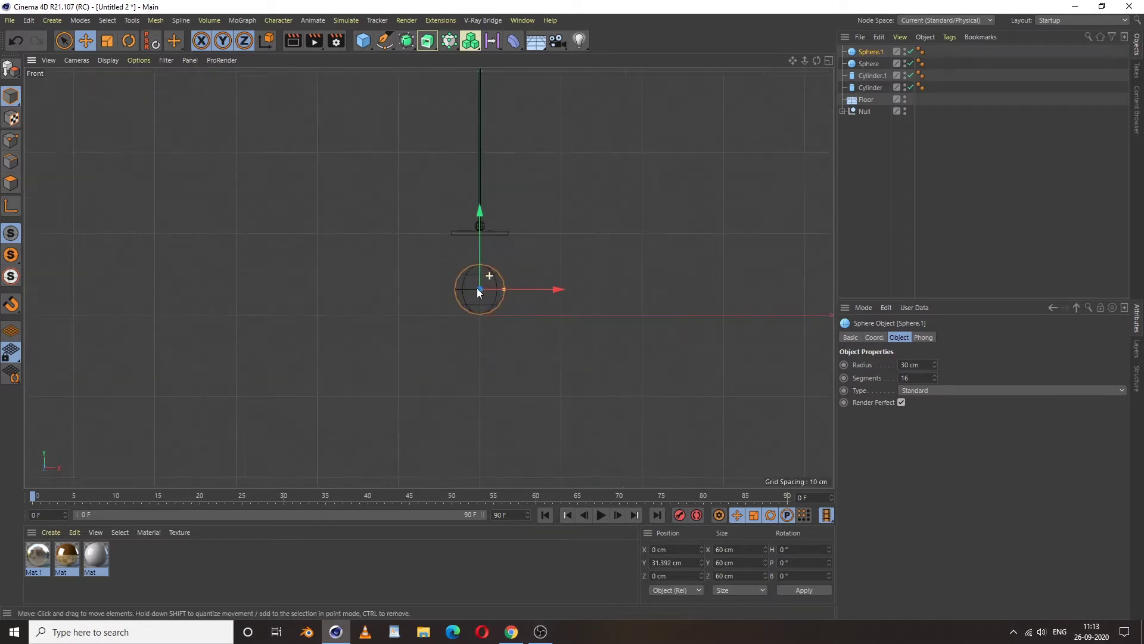
pyautogui.scroll(4, 502, 288)
pyautogui.scroll(-1, 502, 288)
pyautogui.scroll(1, 521, 275)
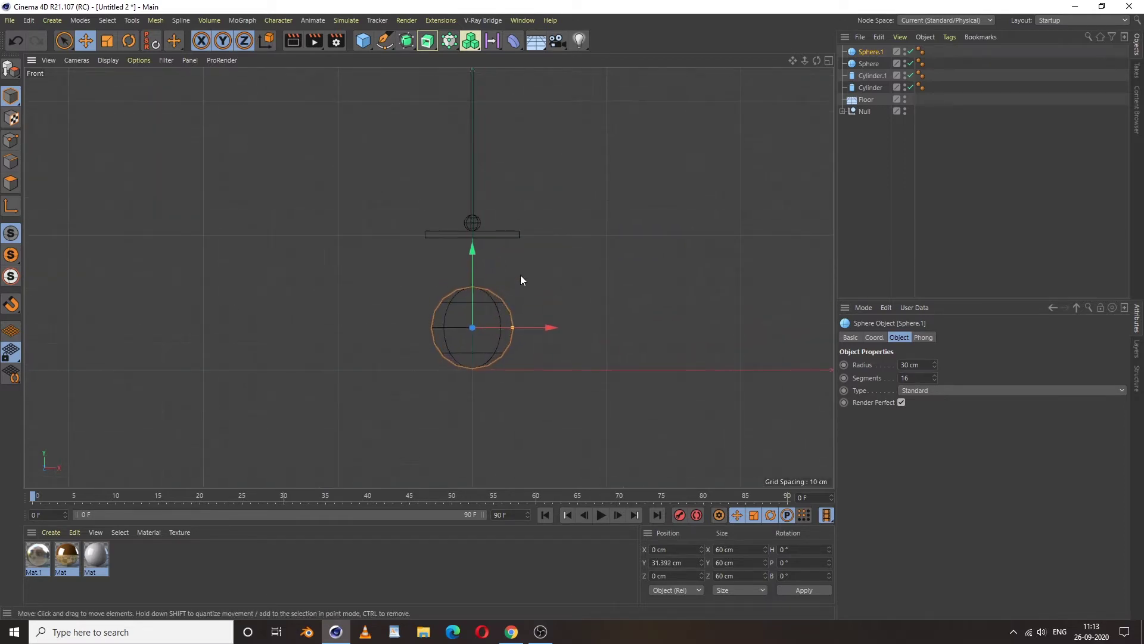
# Switch to the Perspective view and select the lamp's plate cylinder
pyautogui.middleClick(541, 213)
pyautogui.middleClick(296, 176)
pyautogui.scroll(5, 488, 218)
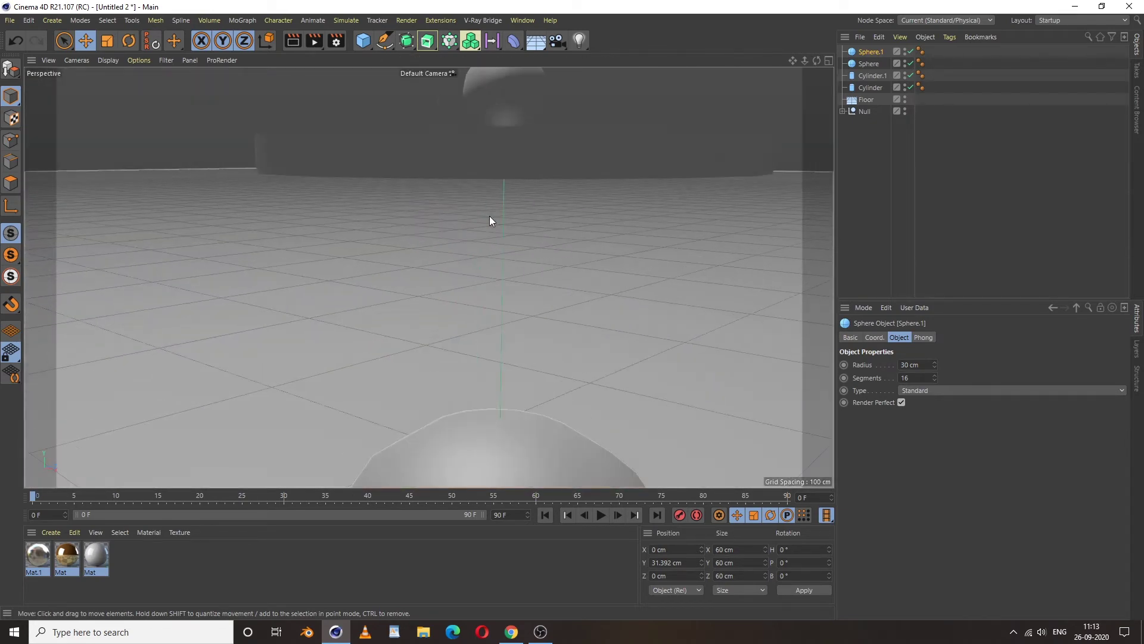
pyautogui.scroll(-4, 485, 232)
pyautogui.scroll(3, 444, 247)
pyautogui.scroll(5, 471, 227)
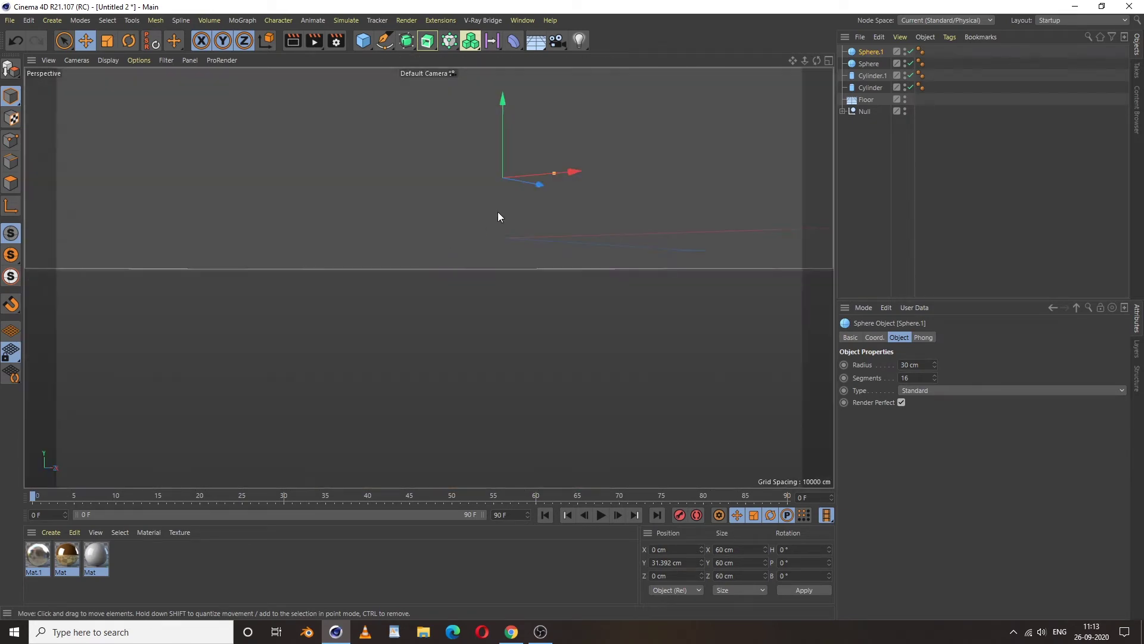
pyautogui.scroll(-5, 484, 310)
pyautogui.scroll(1, 478, 334)
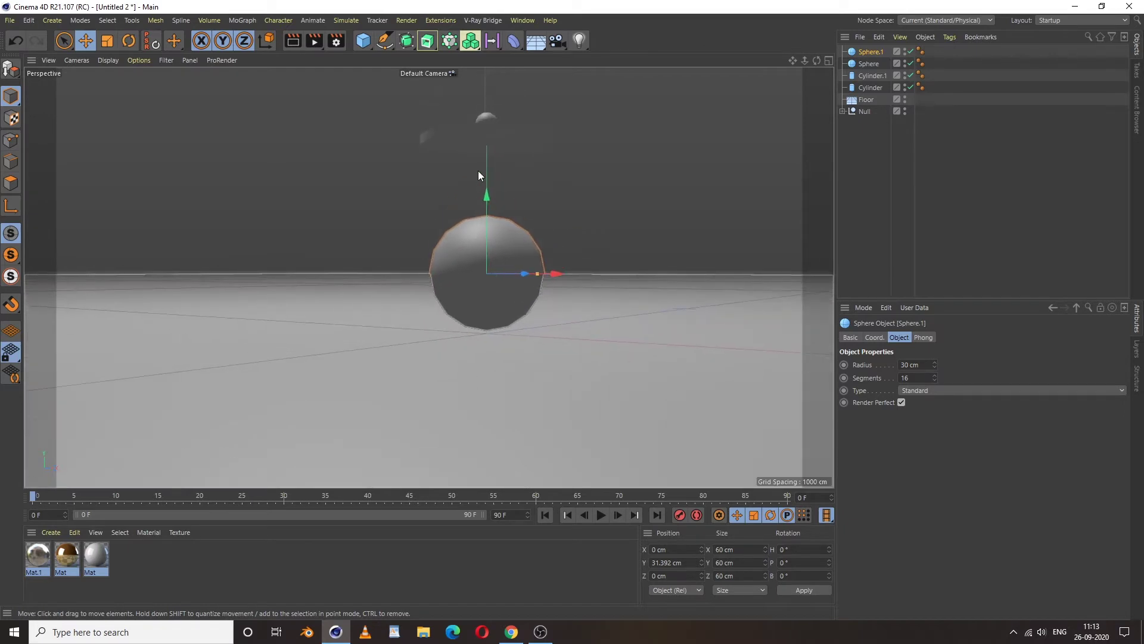
pyautogui.keyDown('alt'); pyautogui.moveTo(478, 173); pyautogui.dragTo(469, 234); pyautogui.keyUp('alt')
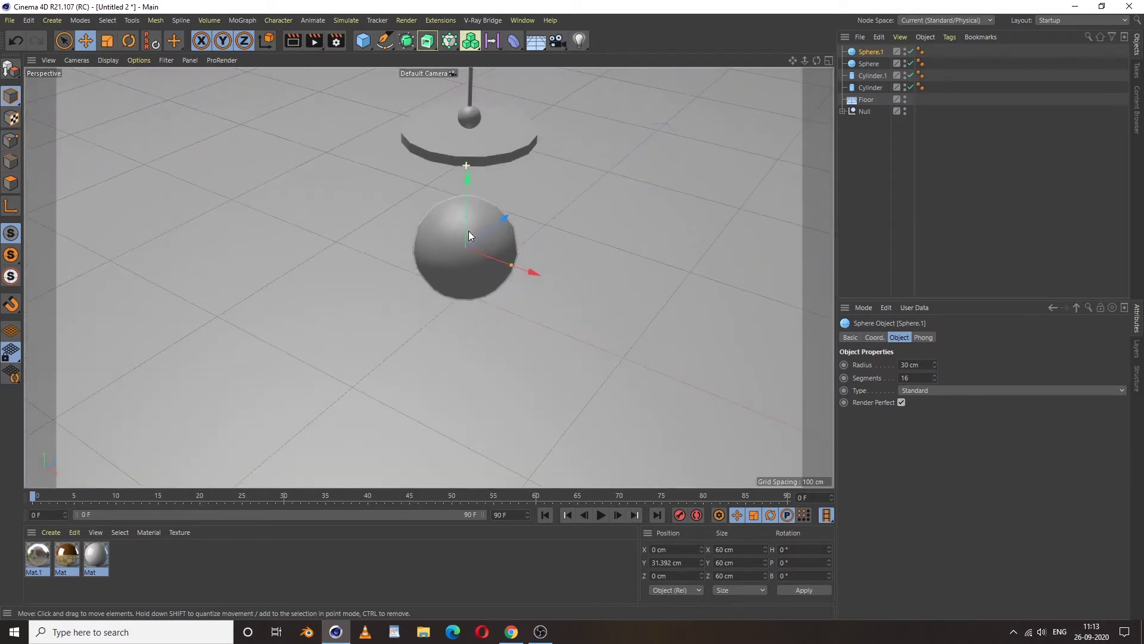
pyautogui.click(428, 142)
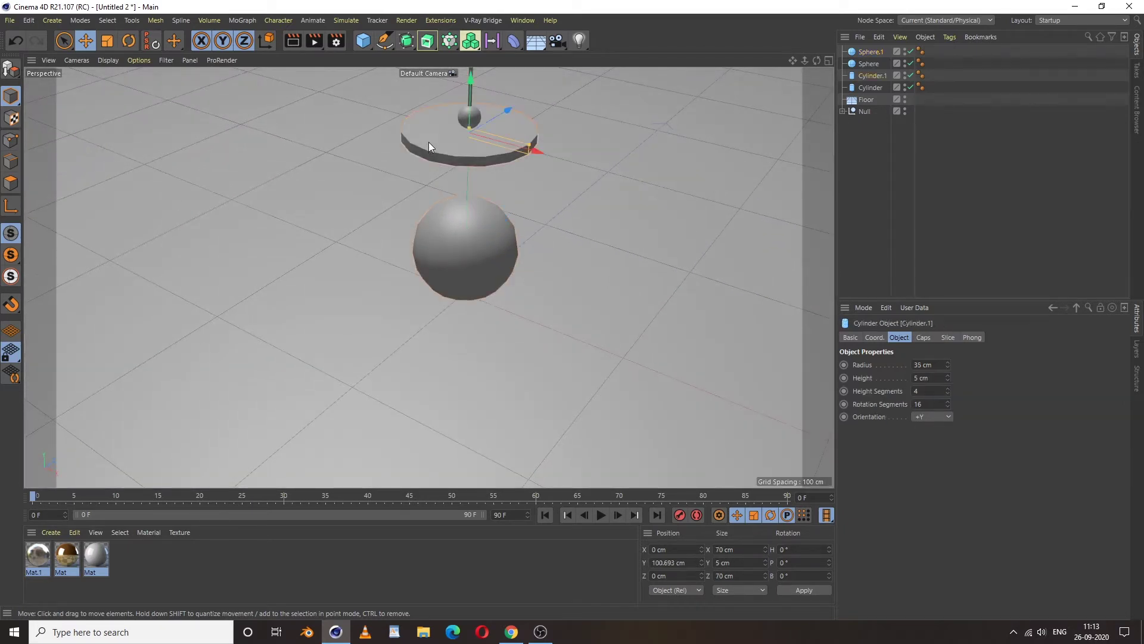
# Set the plate's rotation segments to 77
pyautogui.click(931, 404)
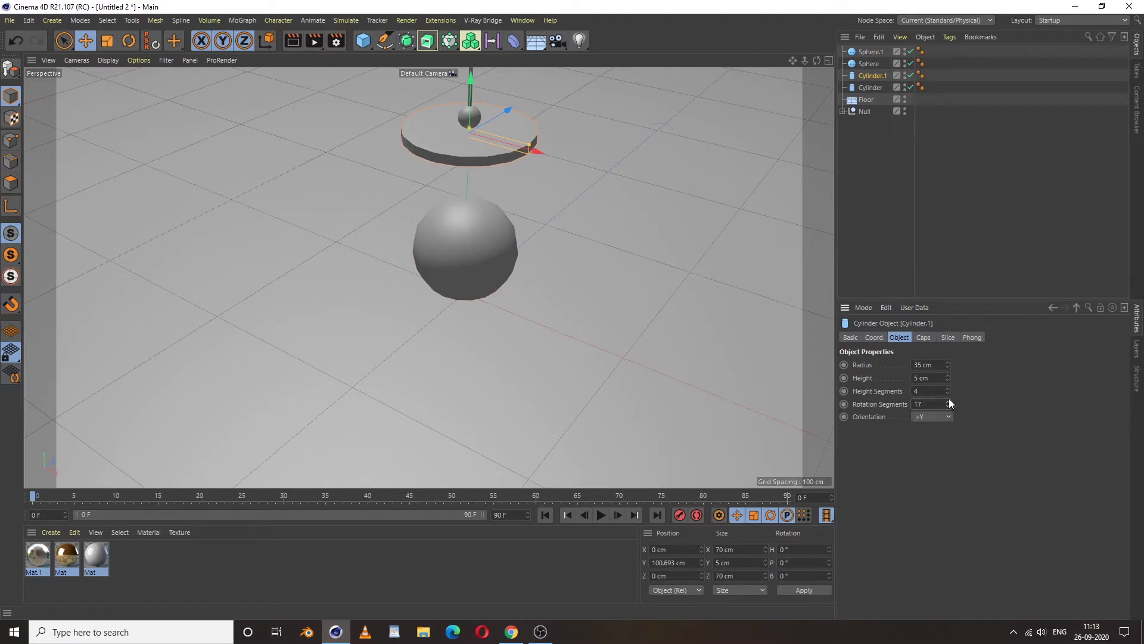
pyautogui.write('60')
pyautogui.press('Return')
pyautogui.moveTo(948, 405); pyautogui.dragTo(947, 401)
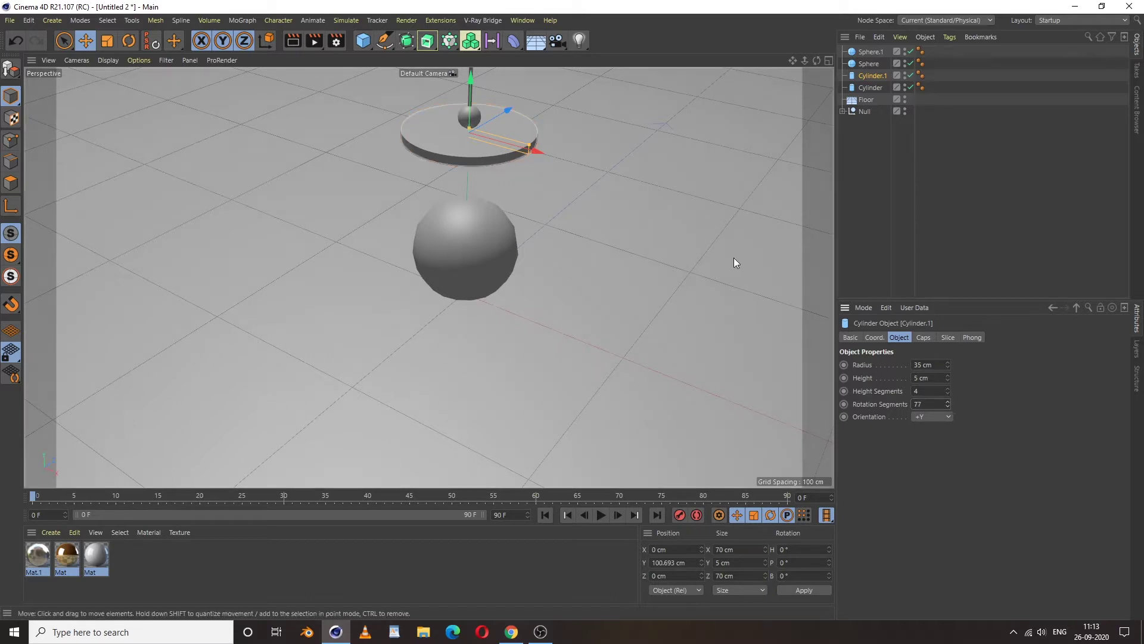
# Enable a cap fillet on the plate with a 0.6 cm radius
pyautogui.keyDown('alt'); pyautogui.moveTo(734, 258); pyautogui.dragTo(489, 208); pyautogui.keyUp('alt')
pyautogui.click(924, 337)
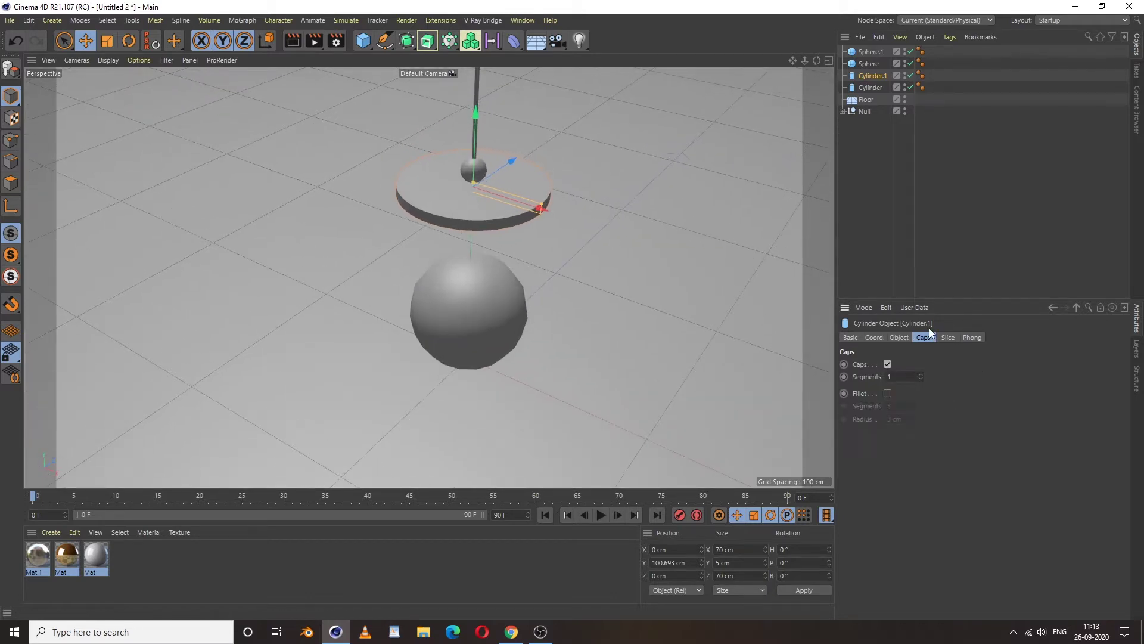
pyautogui.click(887, 393)
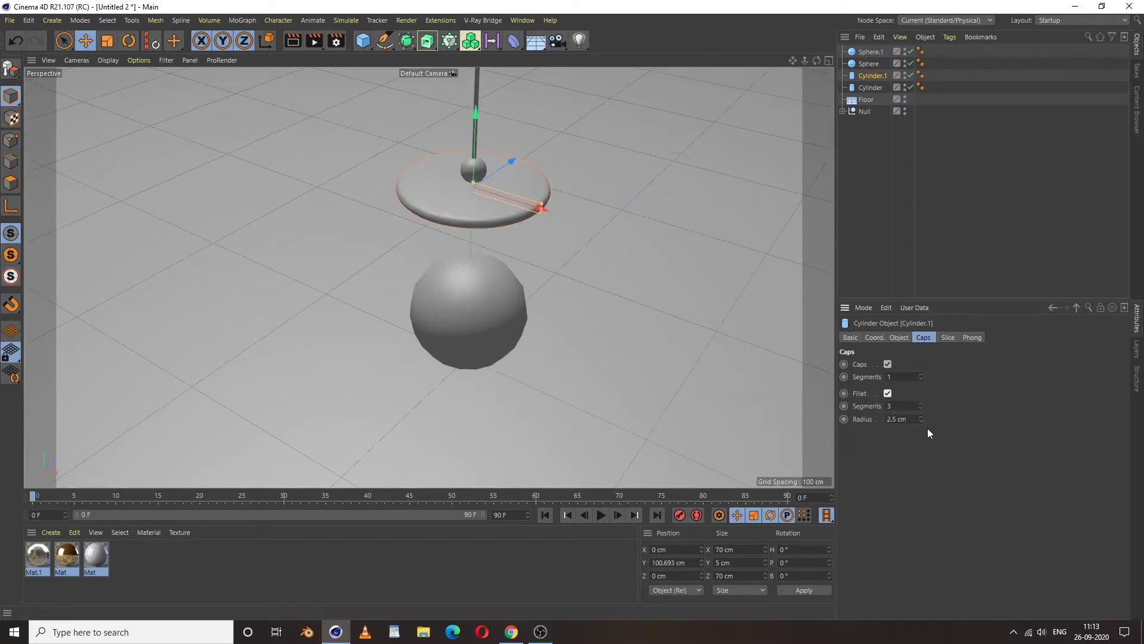
pyautogui.moveTo(921, 419); pyautogui.dragTo(789, 424)
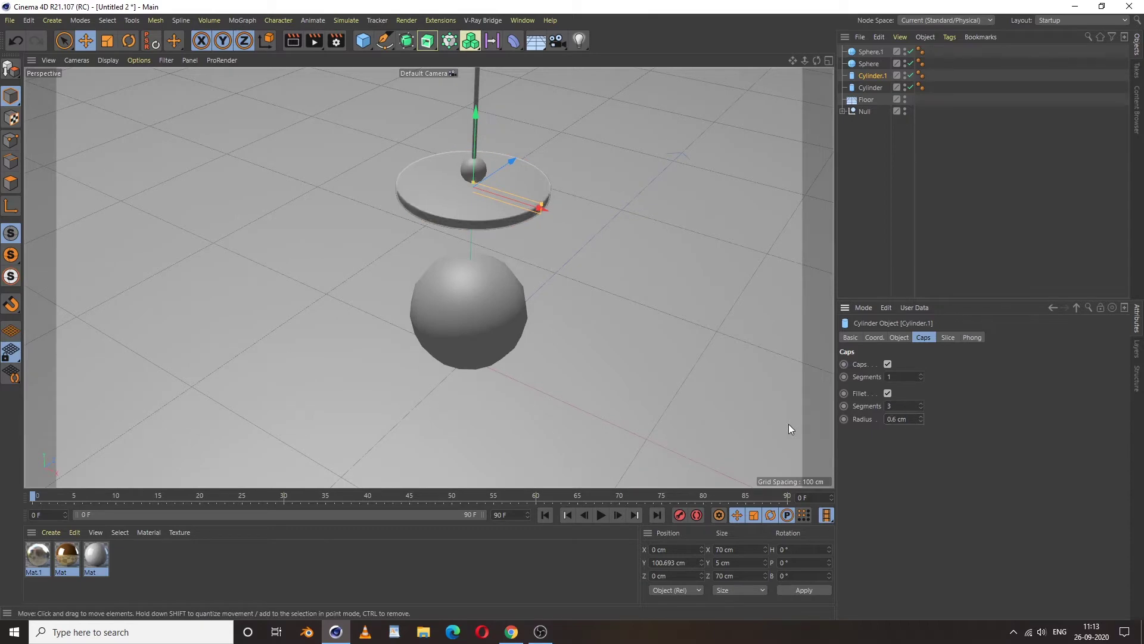
pyautogui.scroll(10, 507, 167)
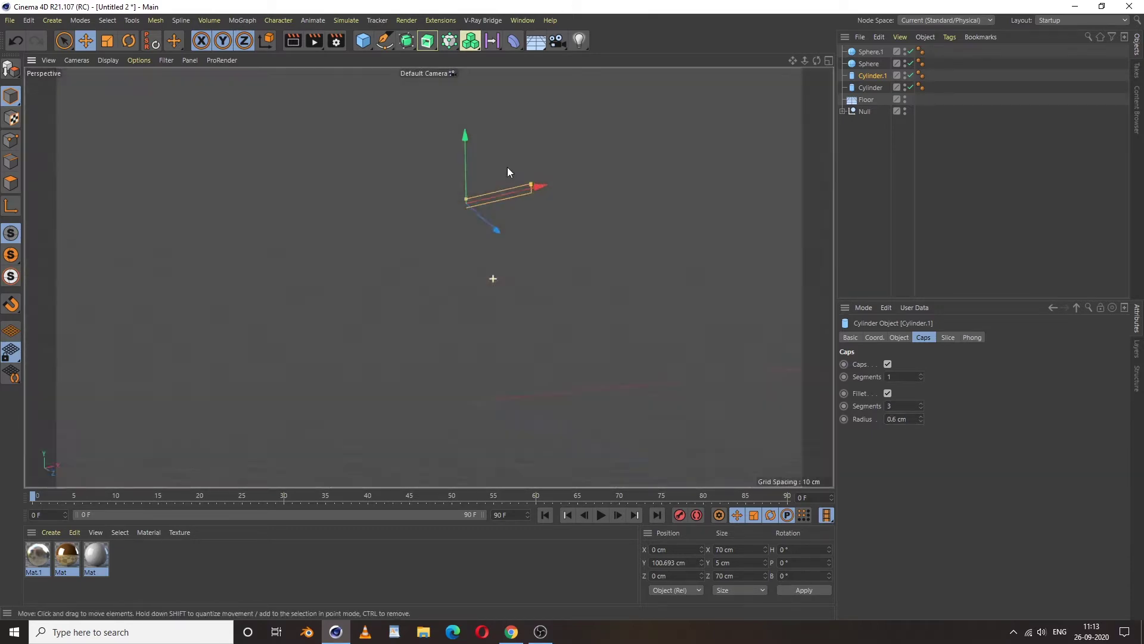
pyautogui.scroll(-10, 448, 231)
pyautogui.keyDown('alt'); pyautogui.moveTo(448, 231); pyautogui.dragTo(536, 245); pyautogui.keyUp('alt')
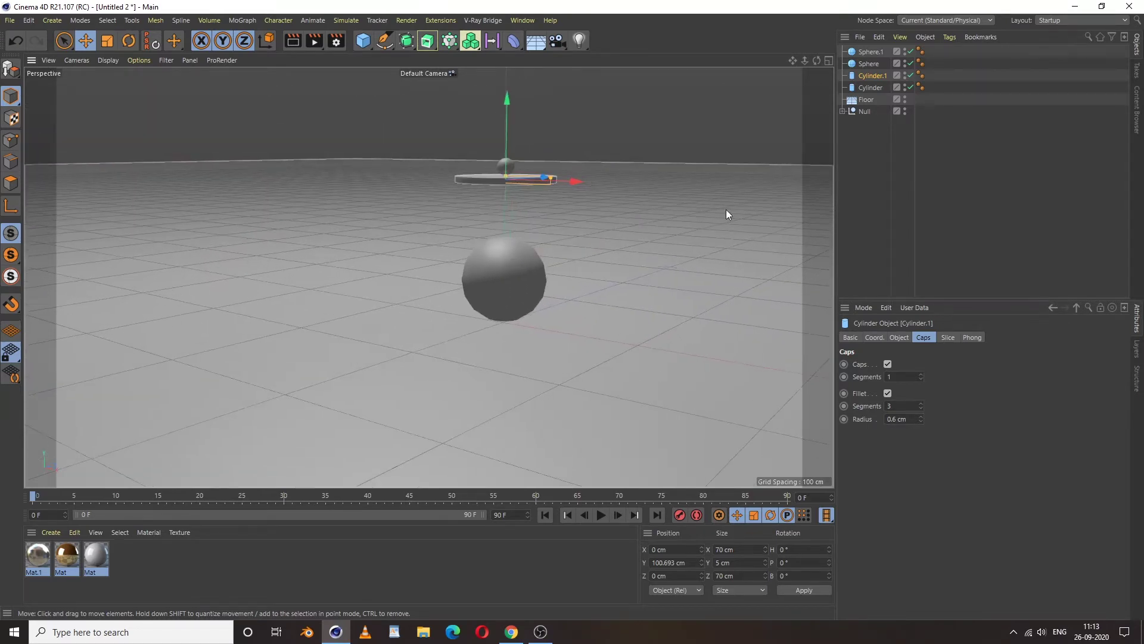
# Deselect the plate and orbit the Perspective view around the lamp
pyautogui.click(853, 198)
pyautogui.keyDown('alt'); pyautogui.moveTo(668, 217); pyautogui.dragTo(624, 241); pyautogui.keyUp('alt')
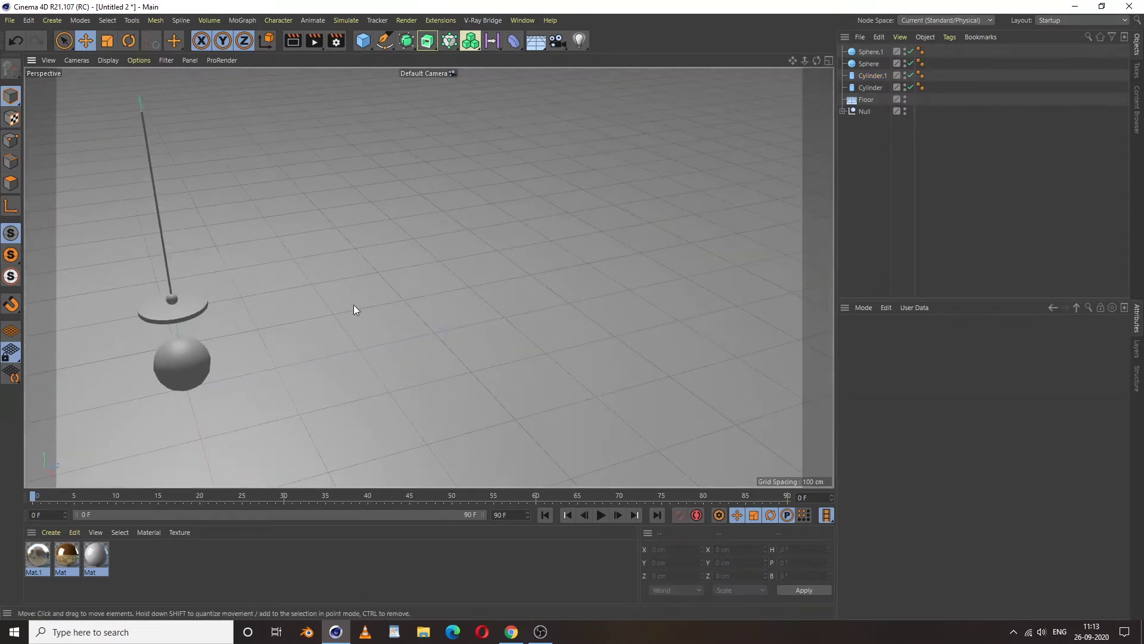
pyautogui.keyDown('alt'); pyautogui.moveTo(353, 309); pyautogui.dragTo(399, 297); pyautogui.keyUp('alt')
pyautogui.scroll(5, 445, 286)
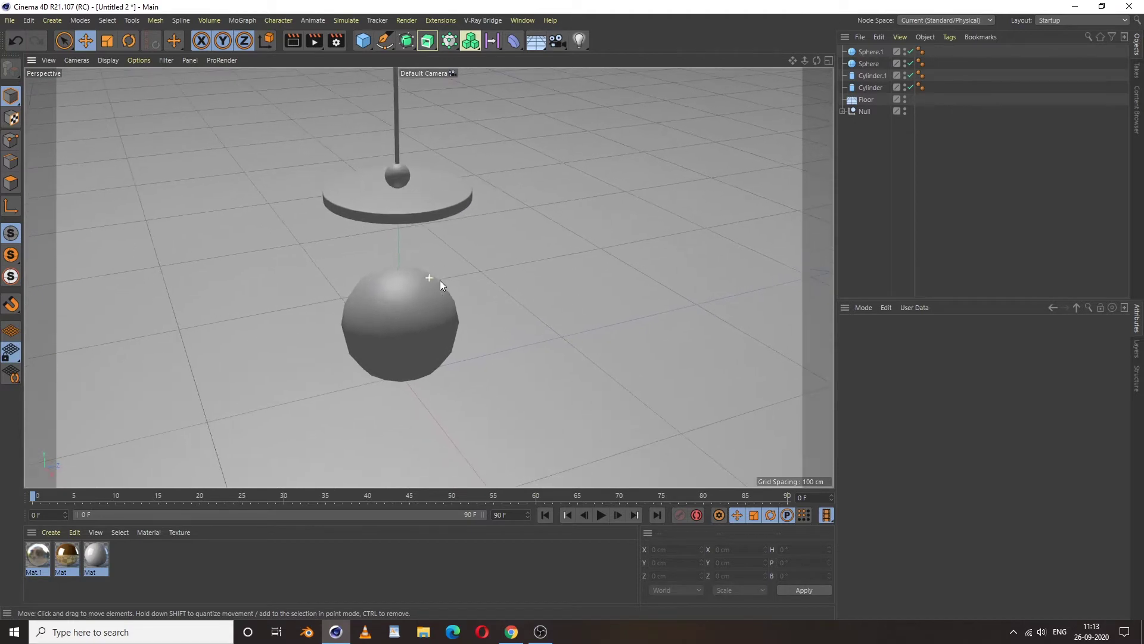
pyautogui.keyDown('alt'); pyautogui.moveTo(501, 297); pyautogui.dragTo(493, 307); pyautogui.keyUp('alt')
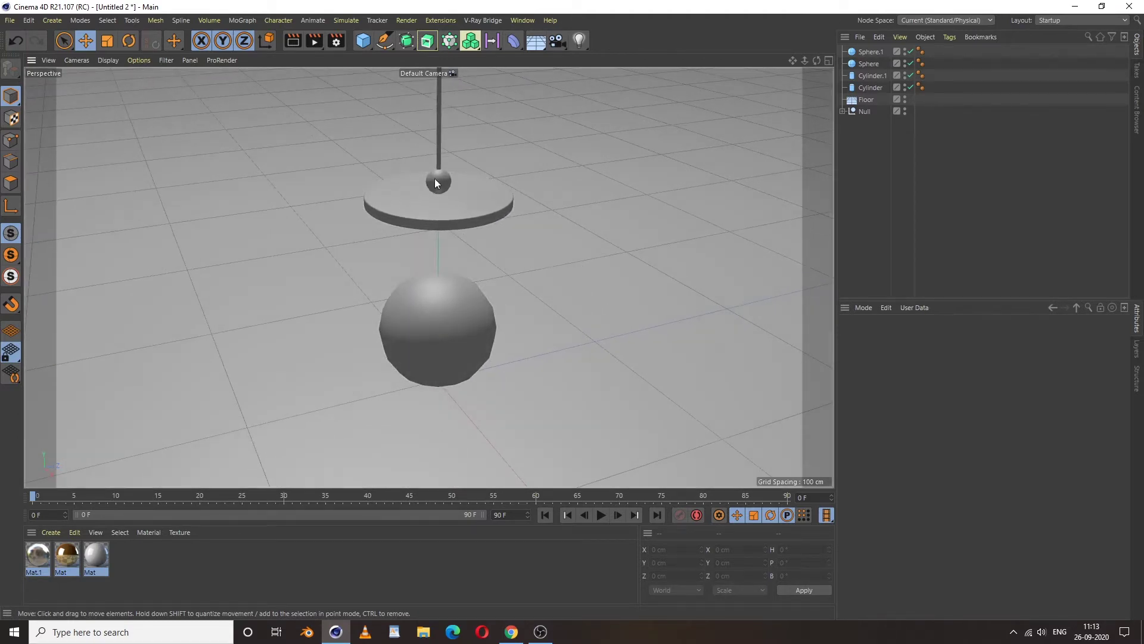
# Add a Disc object and set its outer radius to 34 cm
pyautogui.click(370, 48)
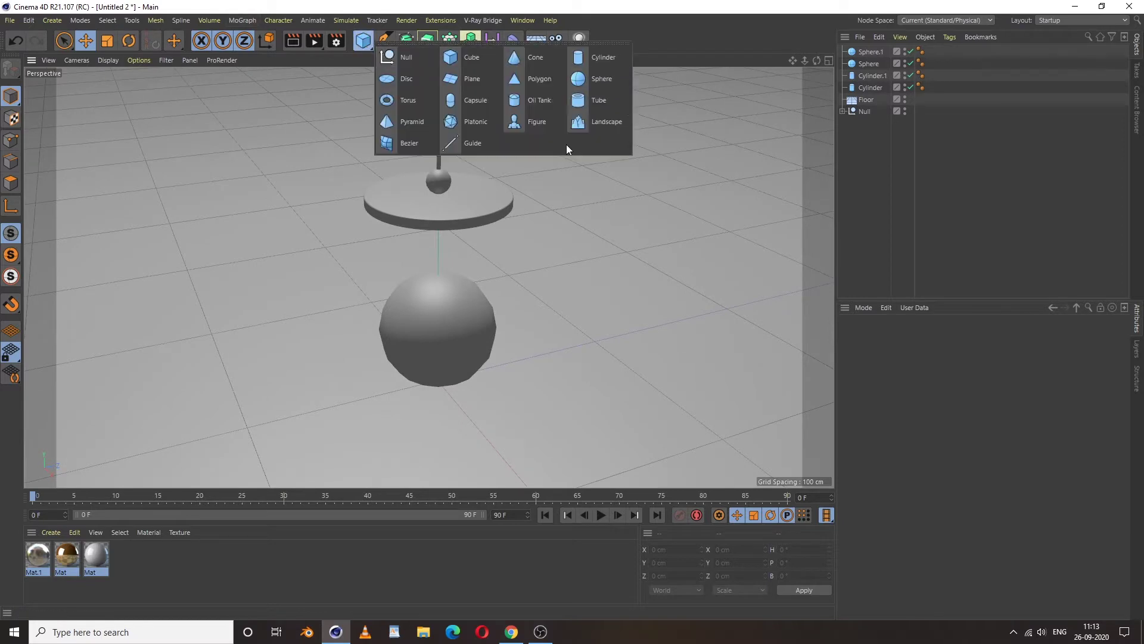
pyautogui.click(407, 78)
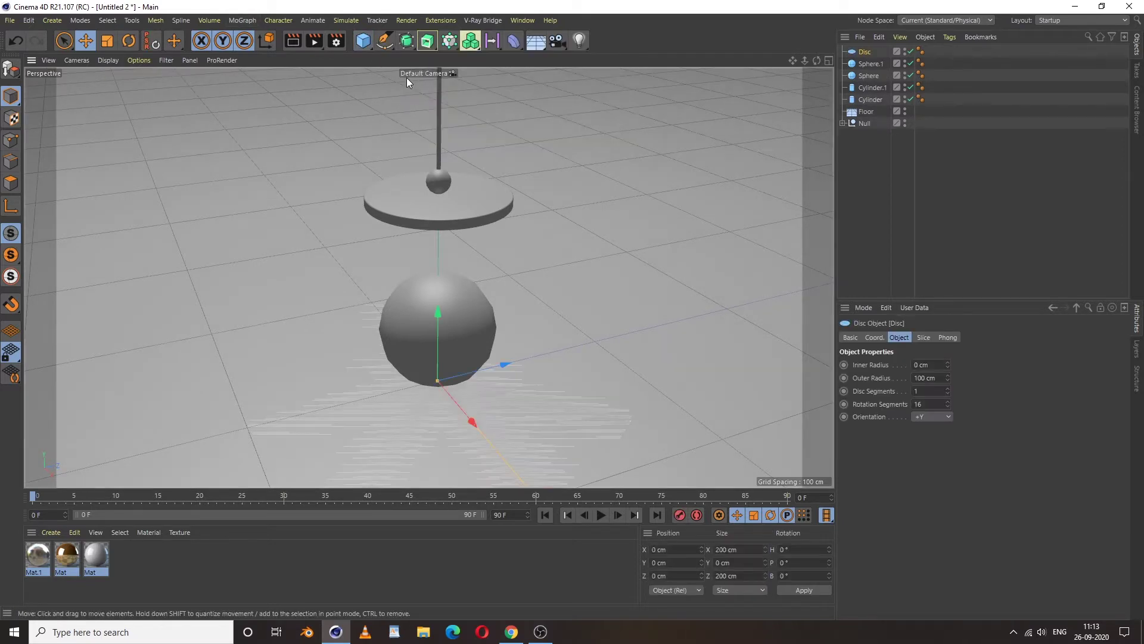
pyautogui.moveTo(443, 323); pyautogui.dragTo(462, 213)
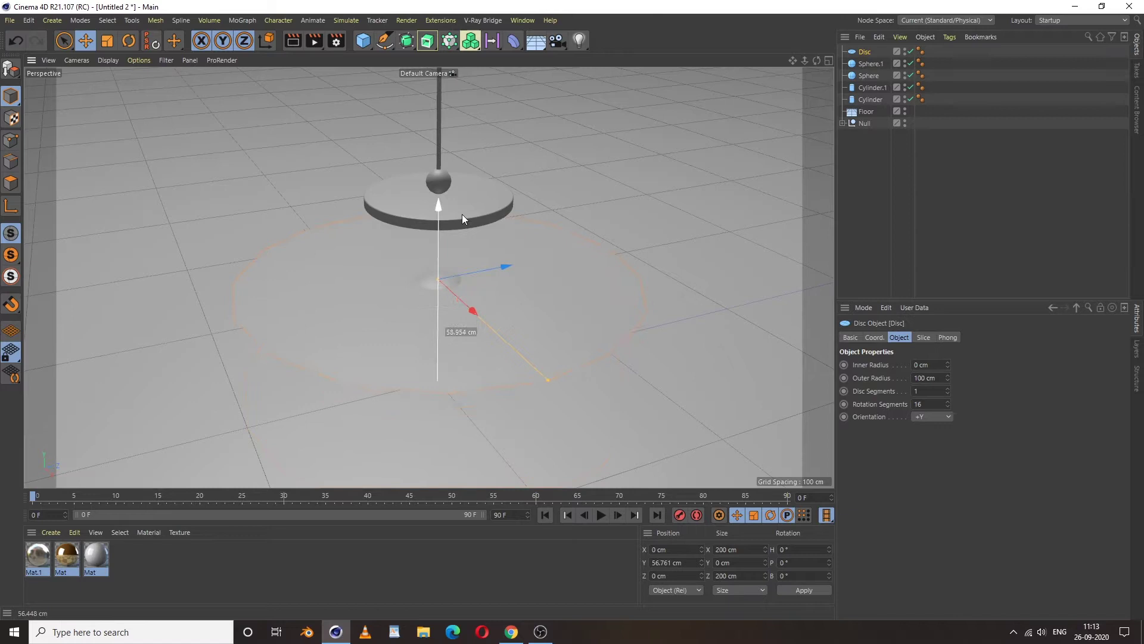
pyautogui.click(490, 213)
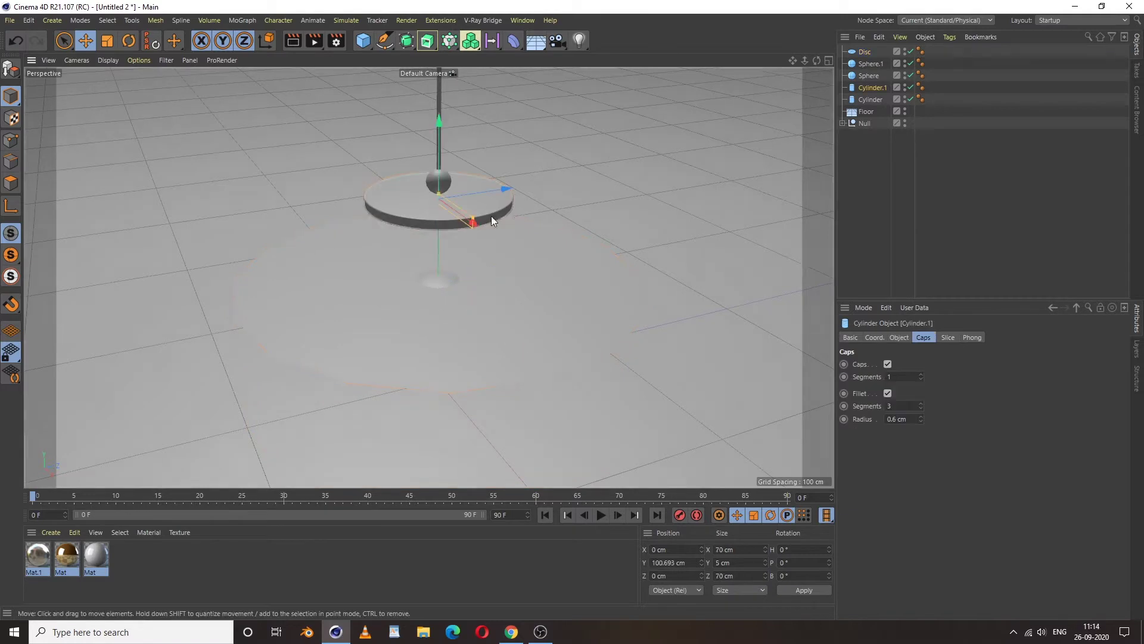
pyautogui.click(560, 275)
pyautogui.moveTo(435, 205); pyautogui.dragTo(442, 191)
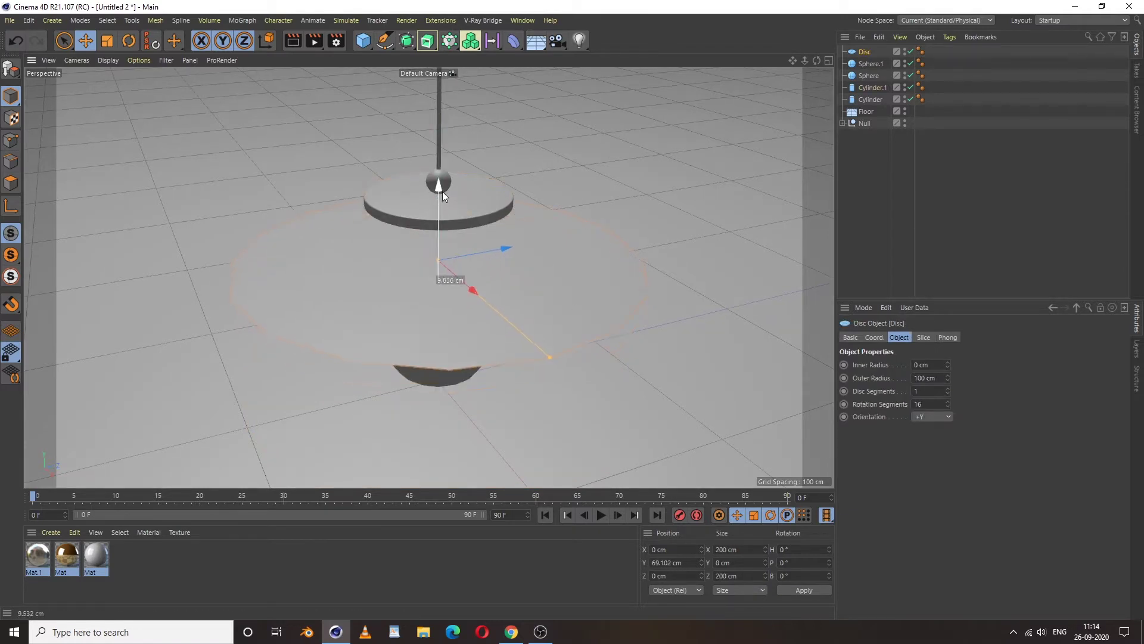
pyautogui.click(503, 198)
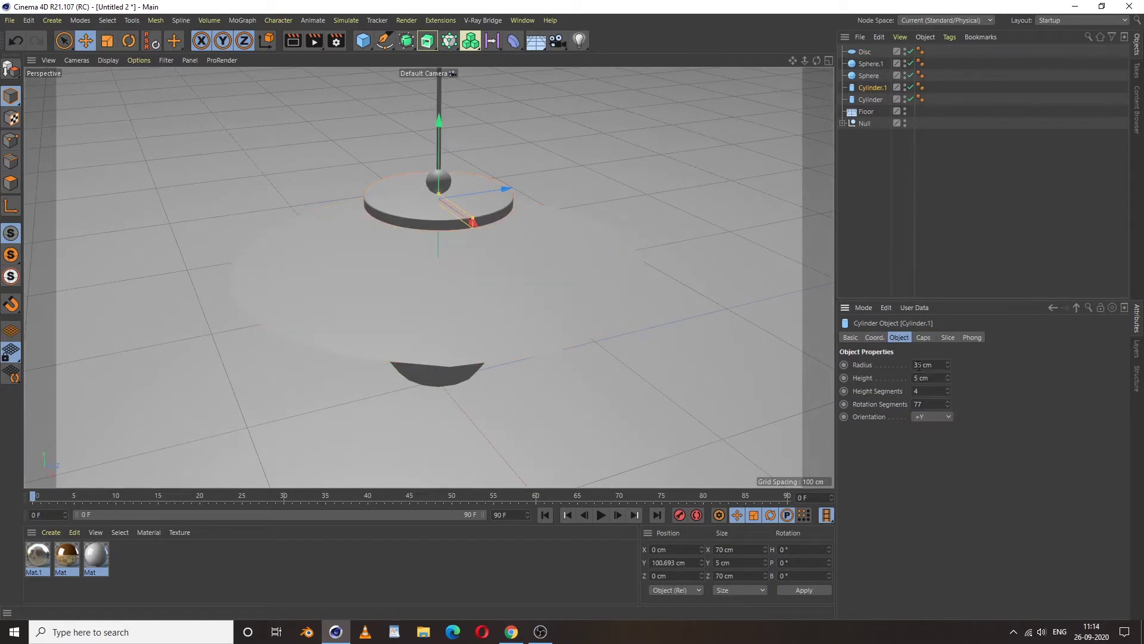
pyautogui.click(556, 256)
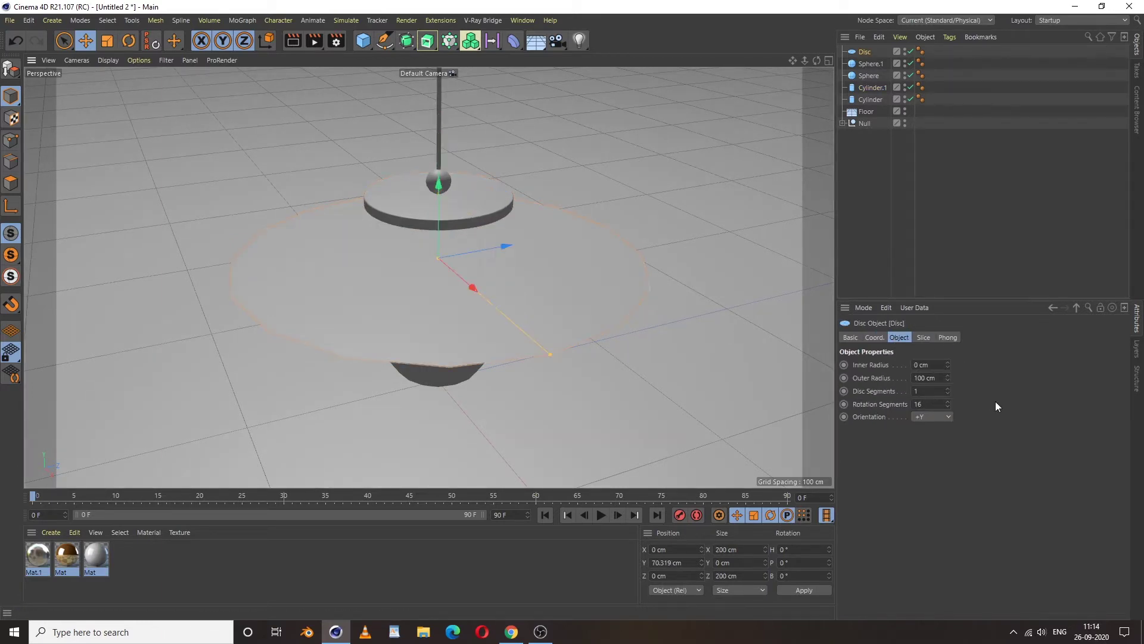
pyautogui.click(941, 380)
pyautogui.write('34')
pyautogui.press('Return')
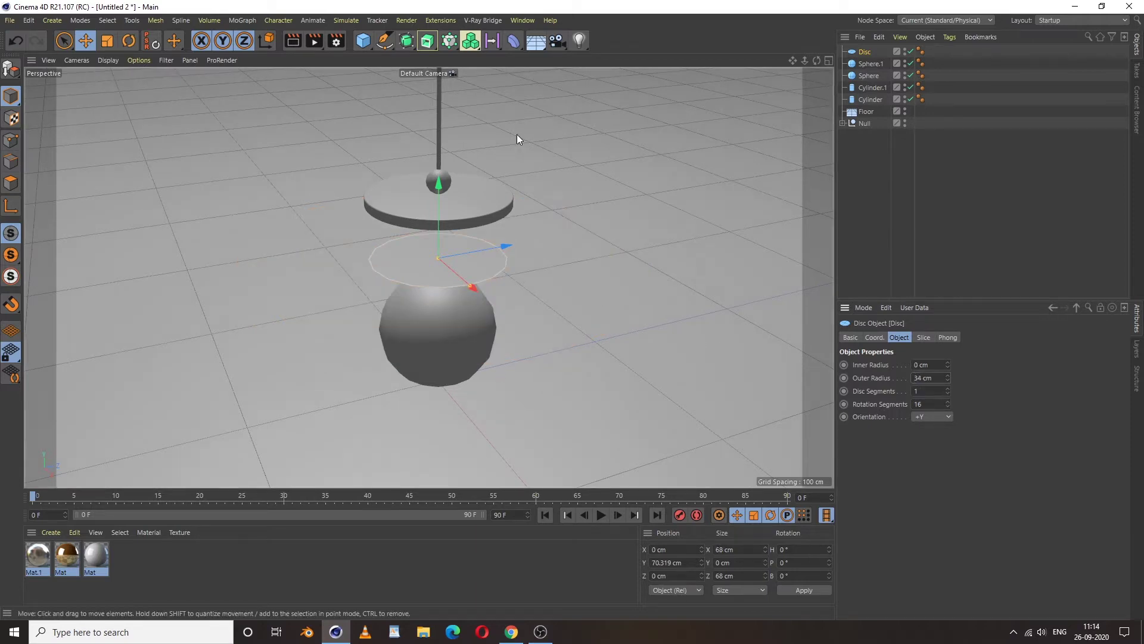
# Raise the disc to about Y 97.9 cm, just beneath the lamp plate
pyautogui.middleClick(562, 324)
pyautogui.middleClick(670, 345)
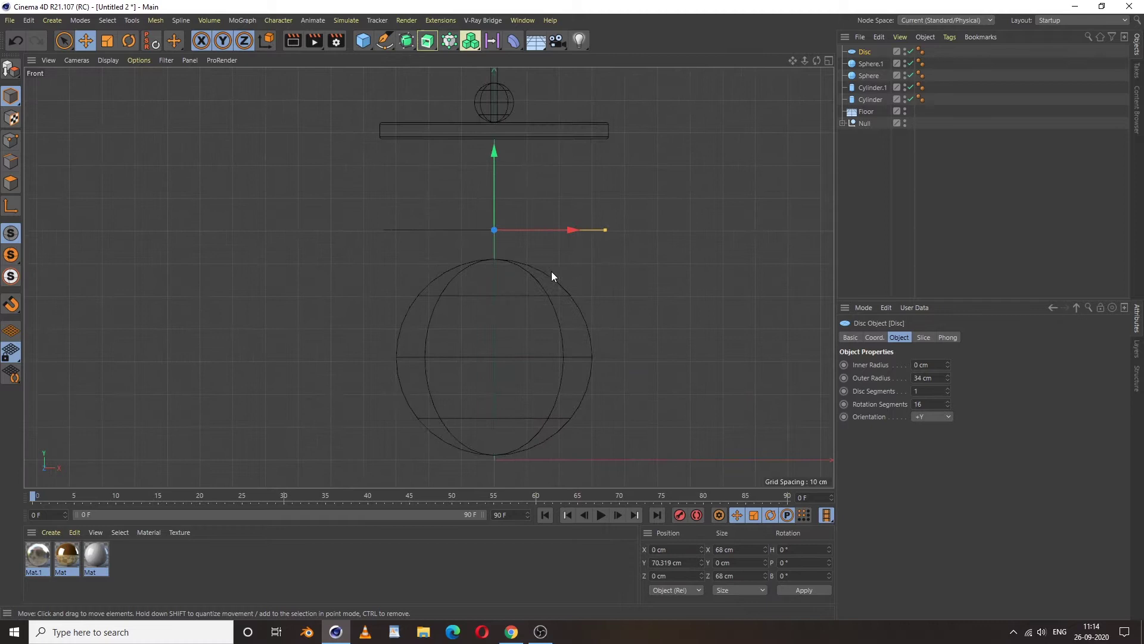
pyautogui.keyDown('alt'); pyautogui.moveTo(508, 217); pyautogui.dragTo(501, 291, button='middle'); pyautogui.keyUp('alt')
pyautogui.moveTo(492, 234); pyautogui.dragTo(525, 146)
pyautogui.middleClick(599, 218)
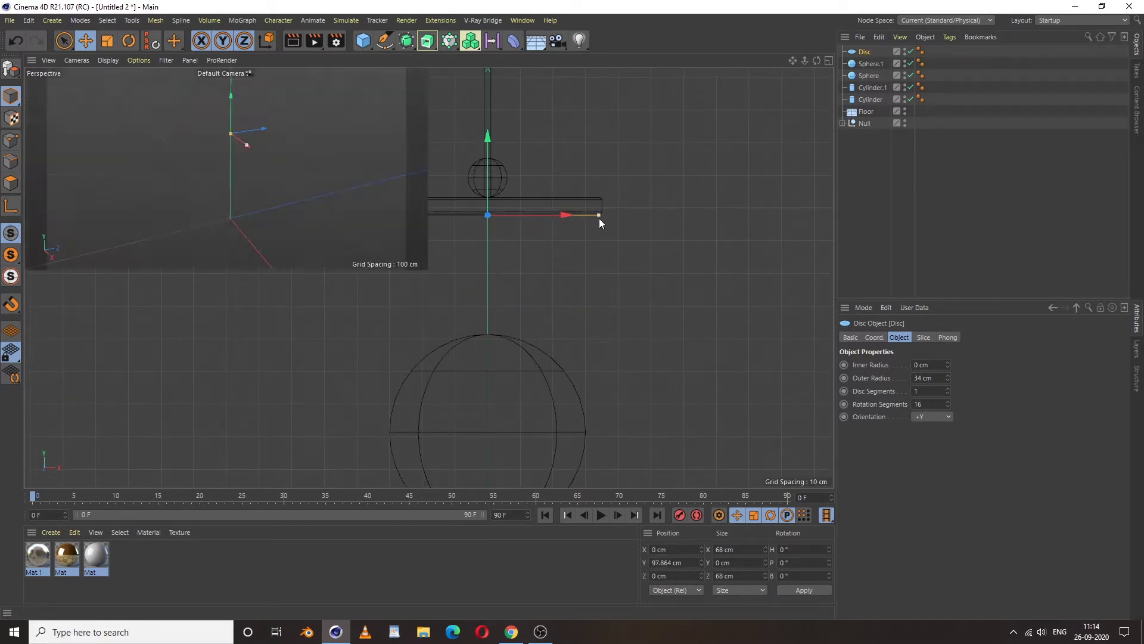
pyautogui.middleClick(306, 174)
pyautogui.keyDown('alt'); pyautogui.moveTo(480, 292); pyautogui.dragTo(530, 288); pyautogui.keyUp('alt')
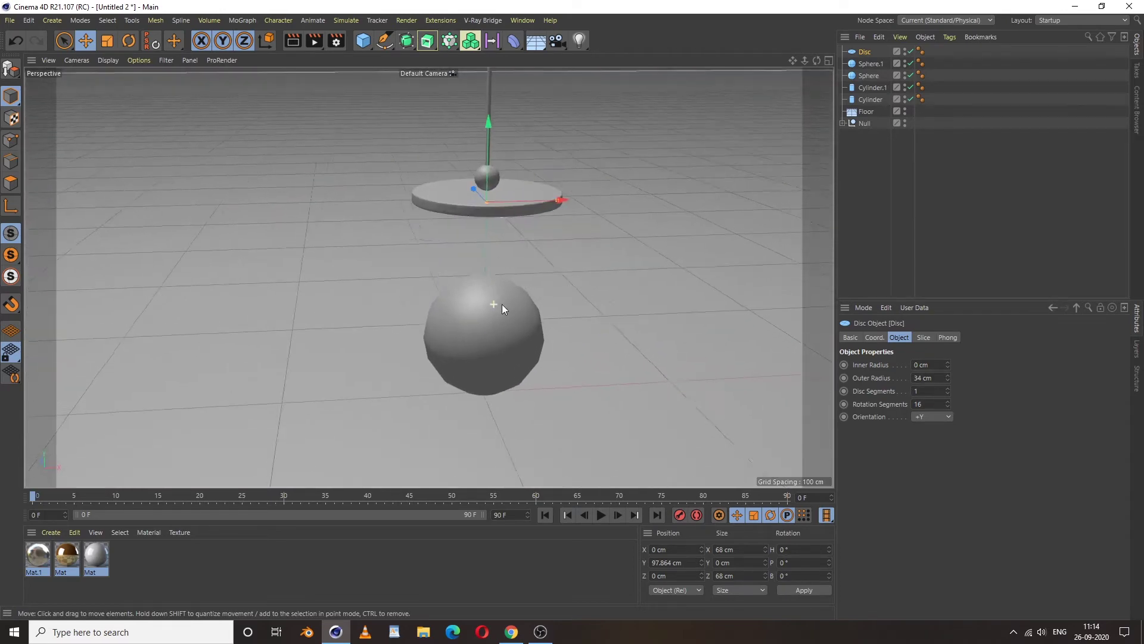
pyautogui.moveTo(502, 304)
pyautogui.keyDown('alt'); pyautogui.mouseDown()
pyautogui.moveTo(603, 296)
pyautogui.moveTo(512, 284)
pyautogui.mouseUp(); pyautogui.keyUp('alt')
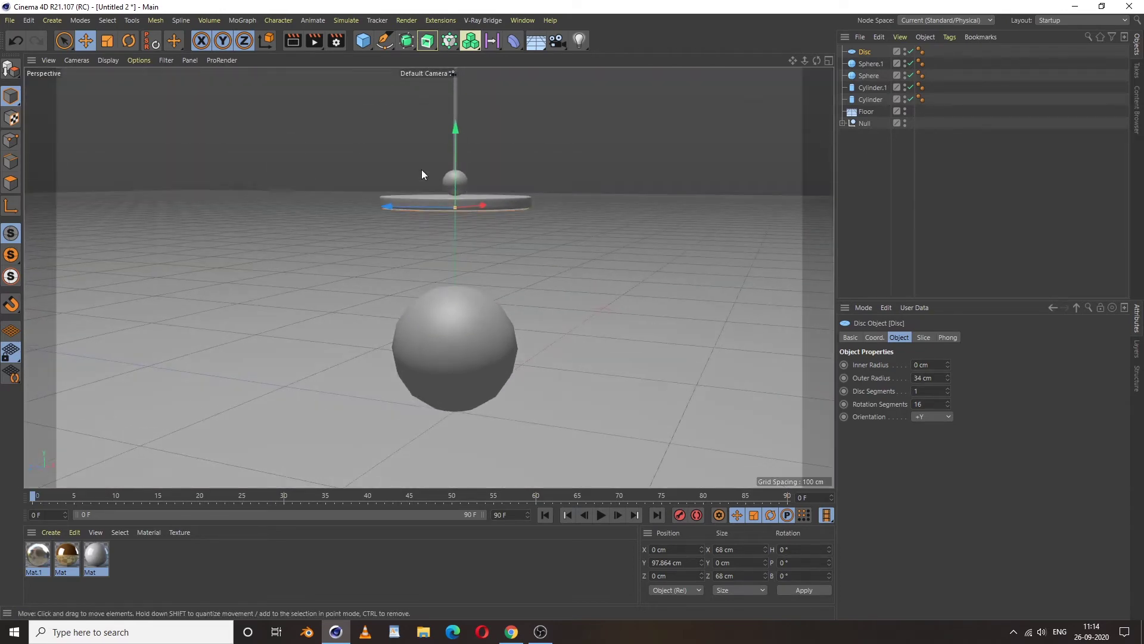
# Add a Hair object and select the Disc it grows from
pyautogui.click(352, 20)
pyautogui.moveTo(368, 118)
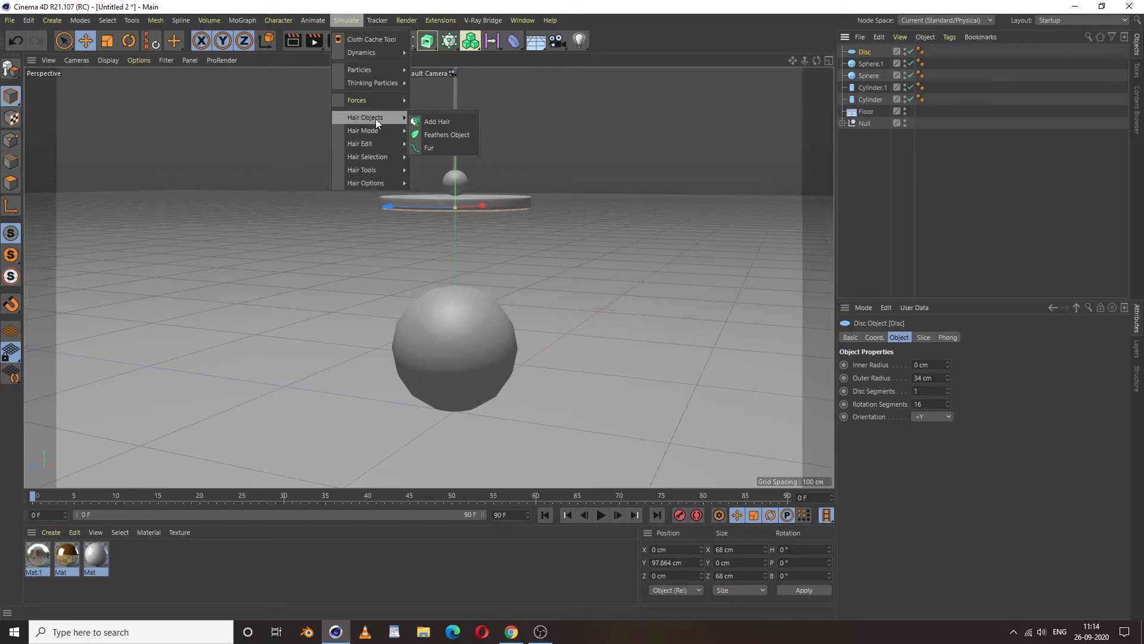
pyautogui.click(449, 124)
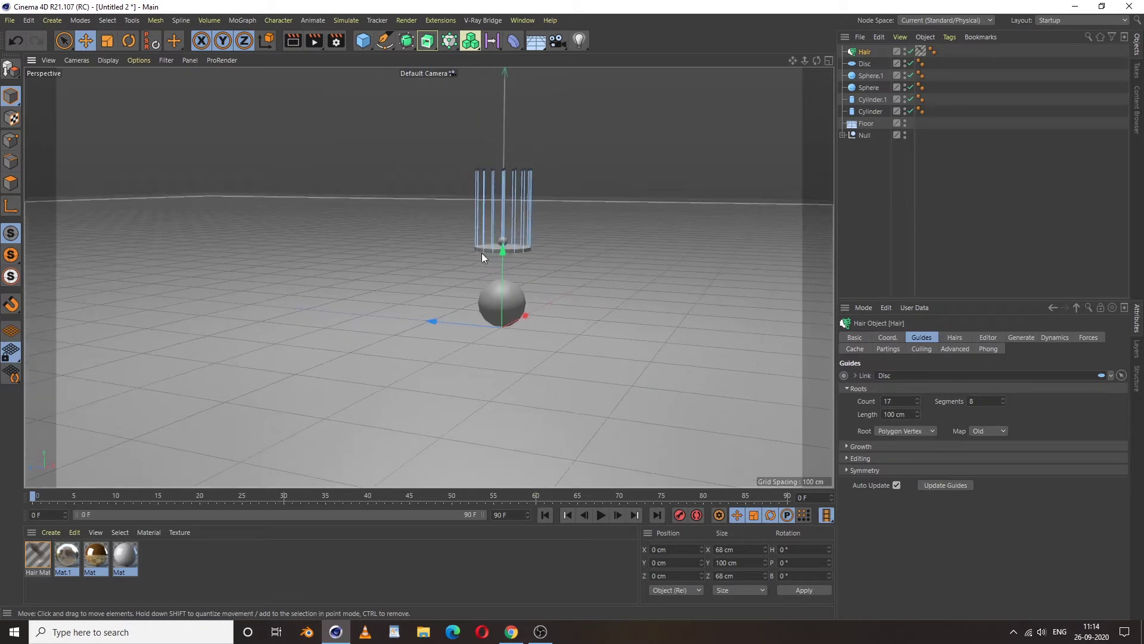
pyautogui.scroll(5, 482, 252)
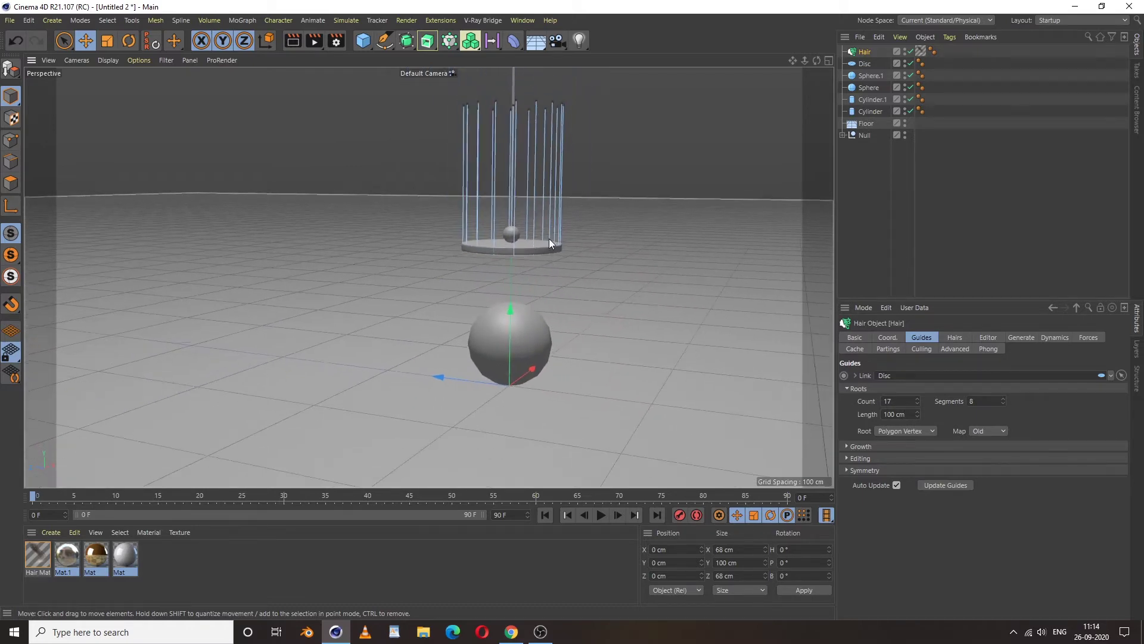
pyautogui.keyDown('alt'); pyautogui.moveTo(549, 238); pyautogui.dragTo(809, 206); pyautogui.keyUp('alt')
pyautogui.click(864, 64)
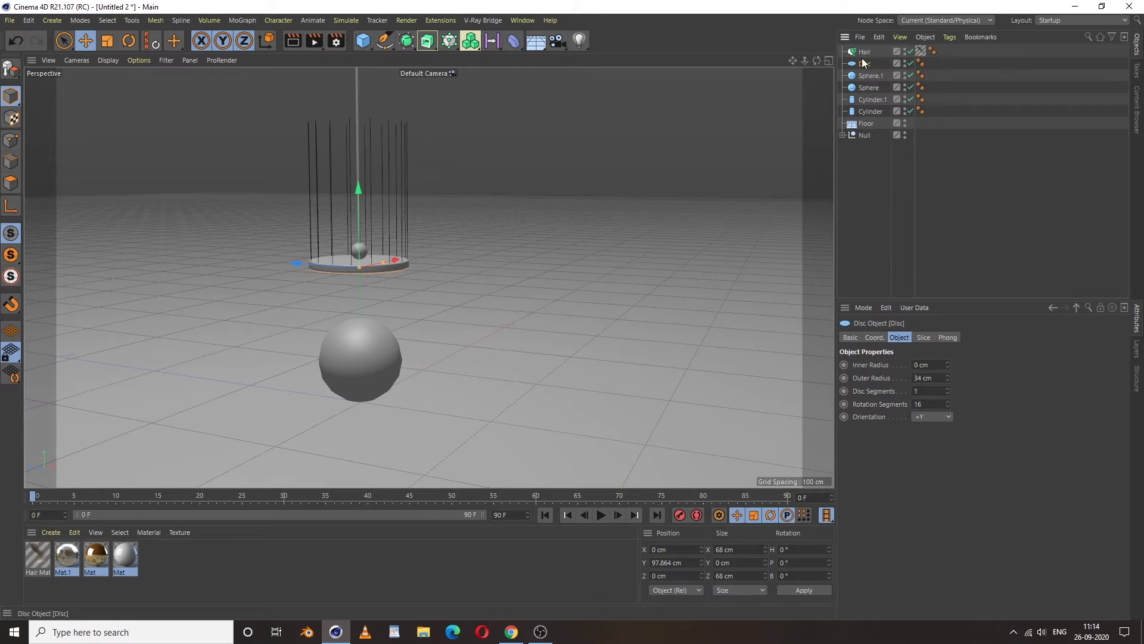
# Flip the disc to a -180° bank and raise it slightly to Y 98.761 cm
pyautogui.click(879, 338)
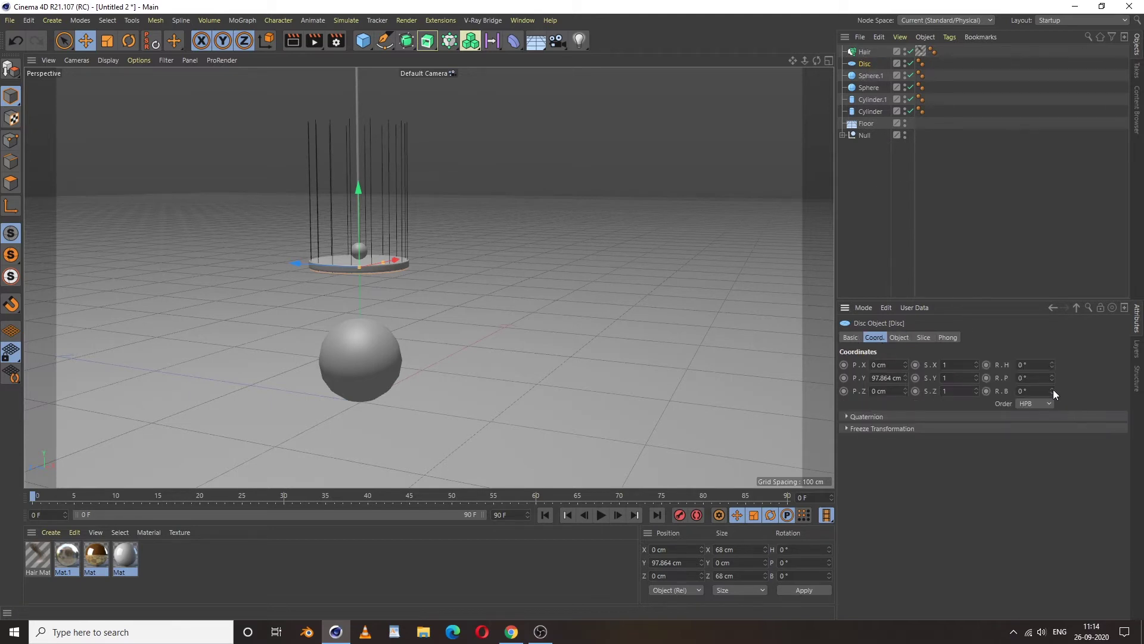
pyautogui.moveTo(1053, 391)
pyautogui.mouseDown()
pyautogui.moveTo(1022, 393)
pyautogui.moveTo(1051, 398)
pyautogui.mouseUp()
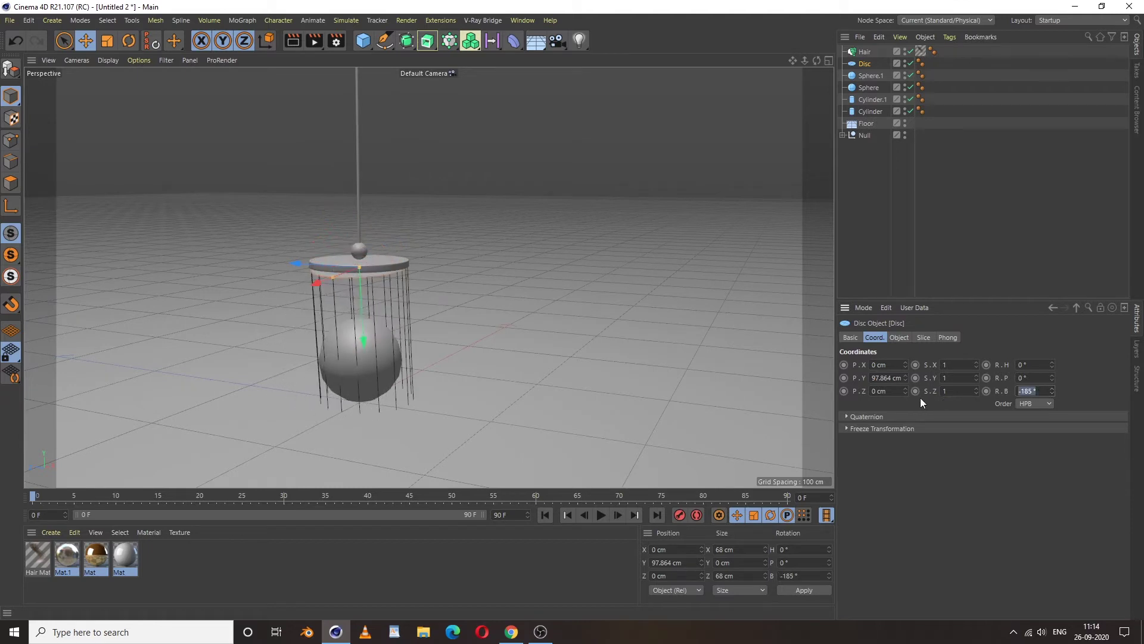
pyautogui.write('-180')
pyautogui.press('Return')
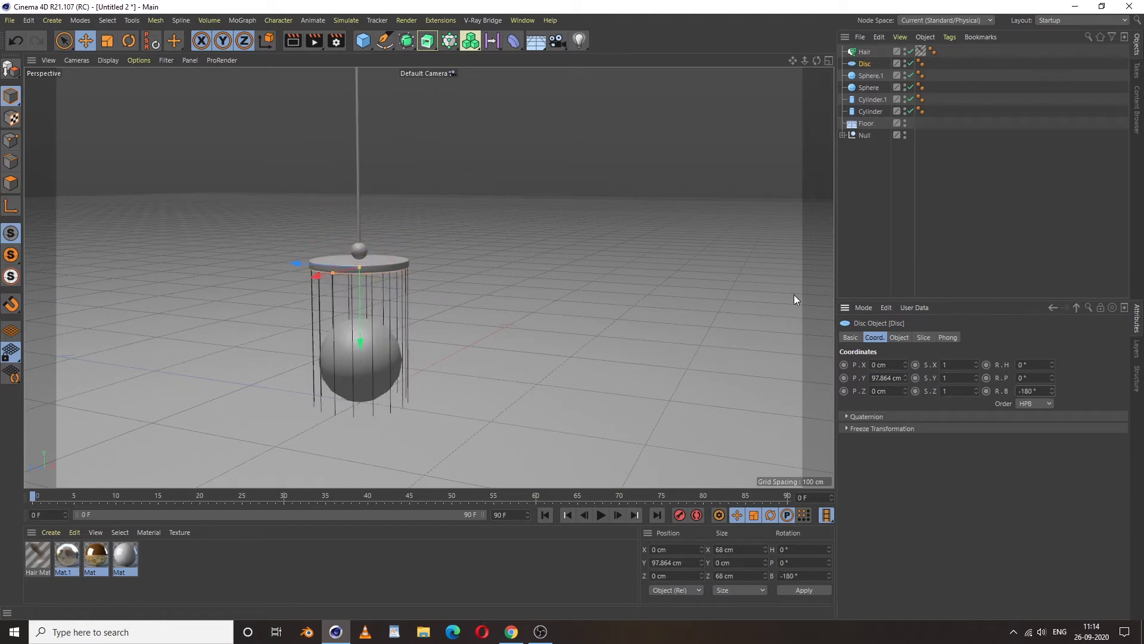
pyautogui.middleClick(407, 276)
pyautogui.middleClick(655, 295)
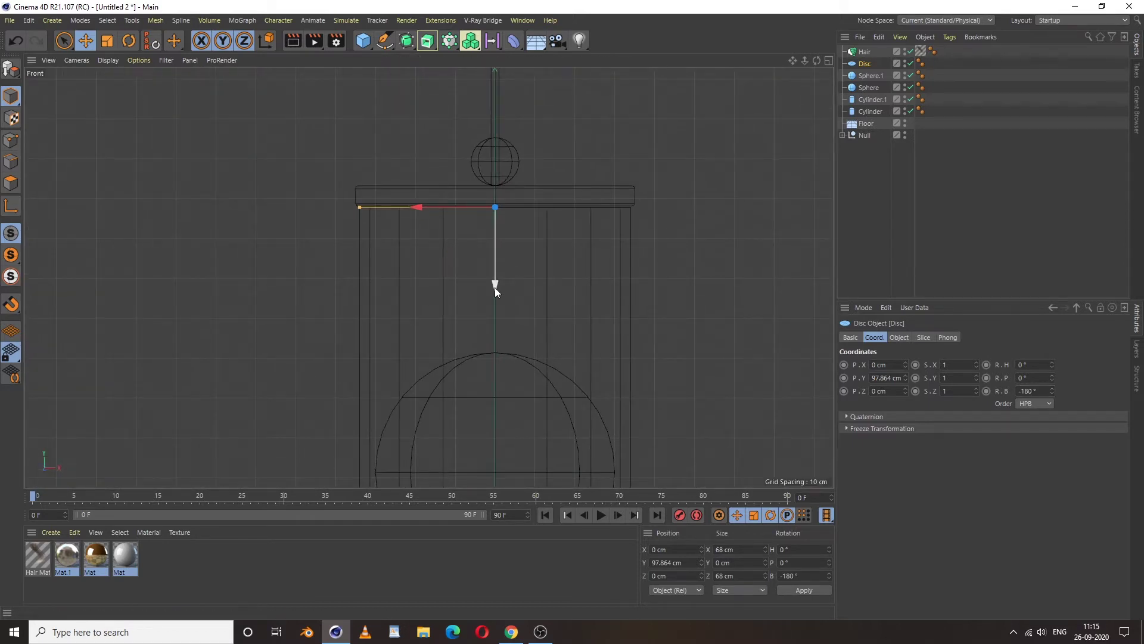
pyautogui.moveTo(494, 287); pyautogui.dragTo(495, 285)
# Check the hair hanging around the lower sphere in the Perspective and Front views
pyautogui.middleClick(605, 233)
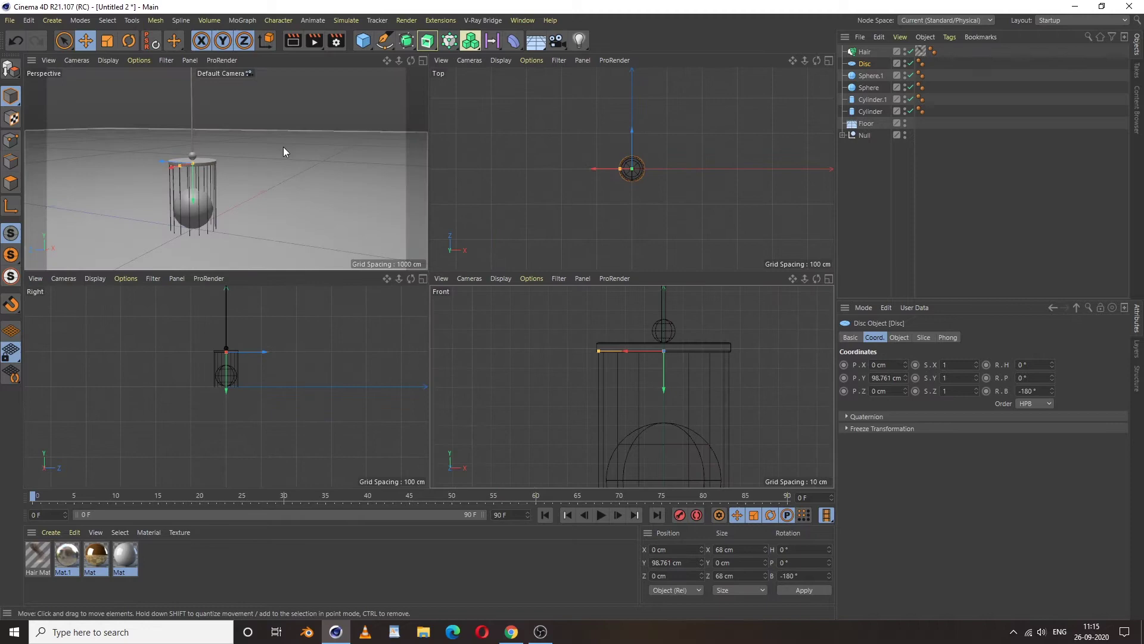
pyautogui.middleClick(284, 147)
pyautogui.scroll(-3, 424, 321)
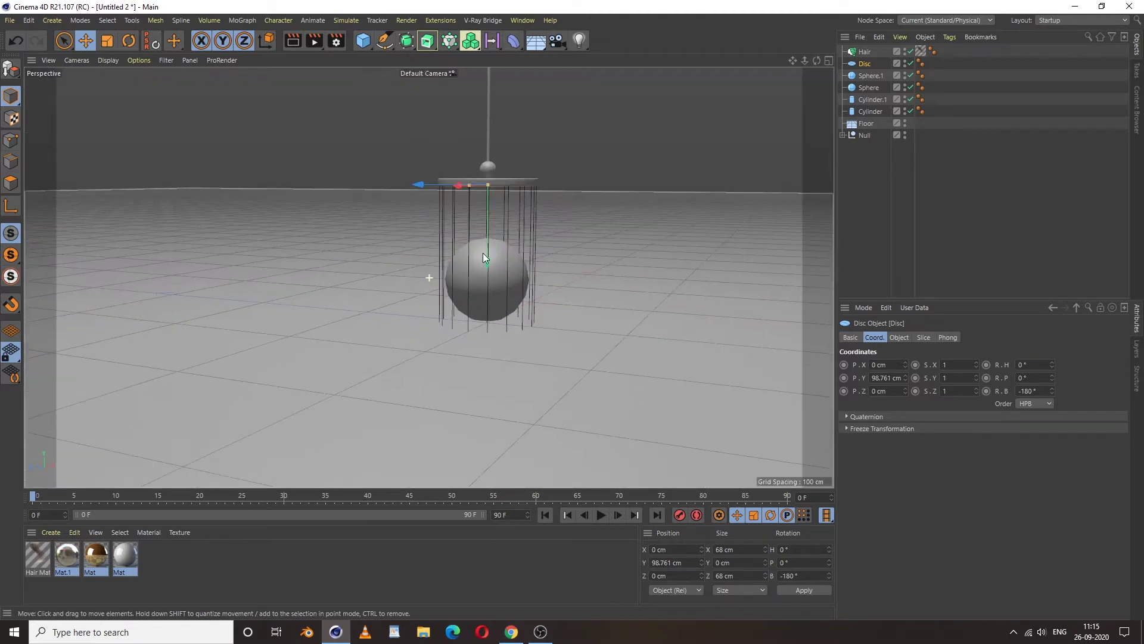
pyautogui.middleClick(570, 284)
pyautogui.middleClick(676, 377)
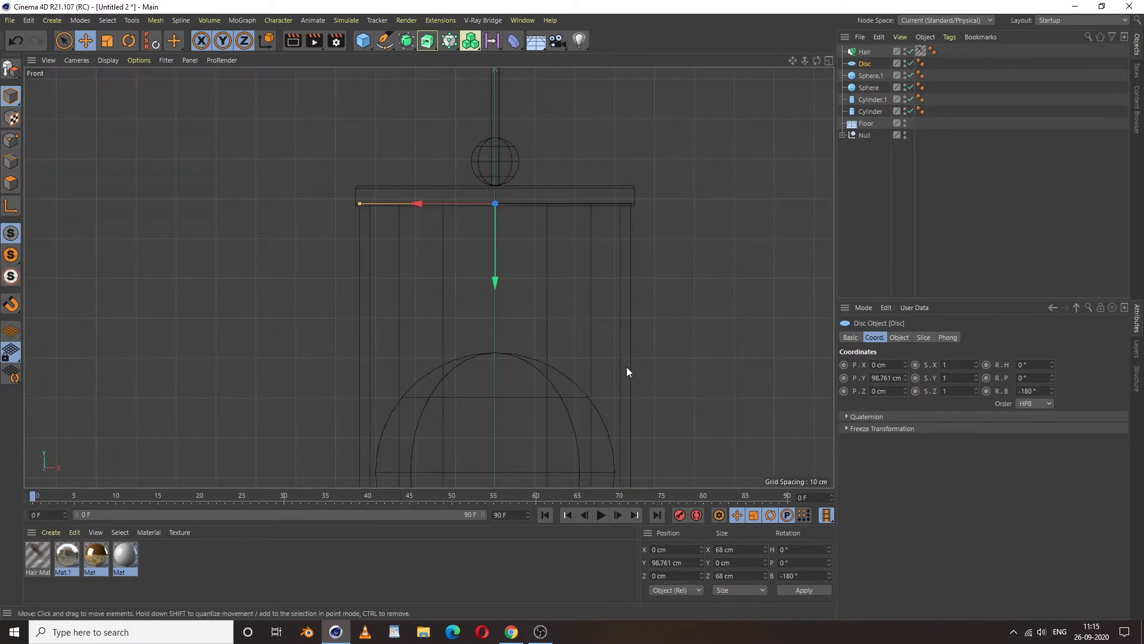
pyautogui.scroll(-3, 627, 366)
pyautogui.scroll(1, 541, 324)
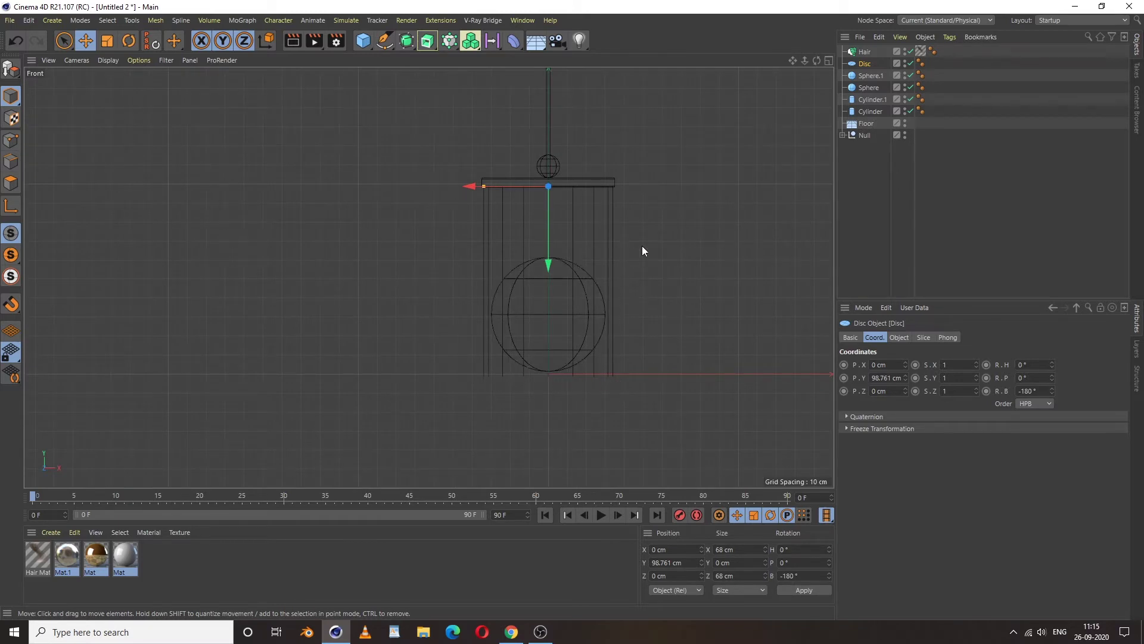
pyautogui.middleClick(572, 229)
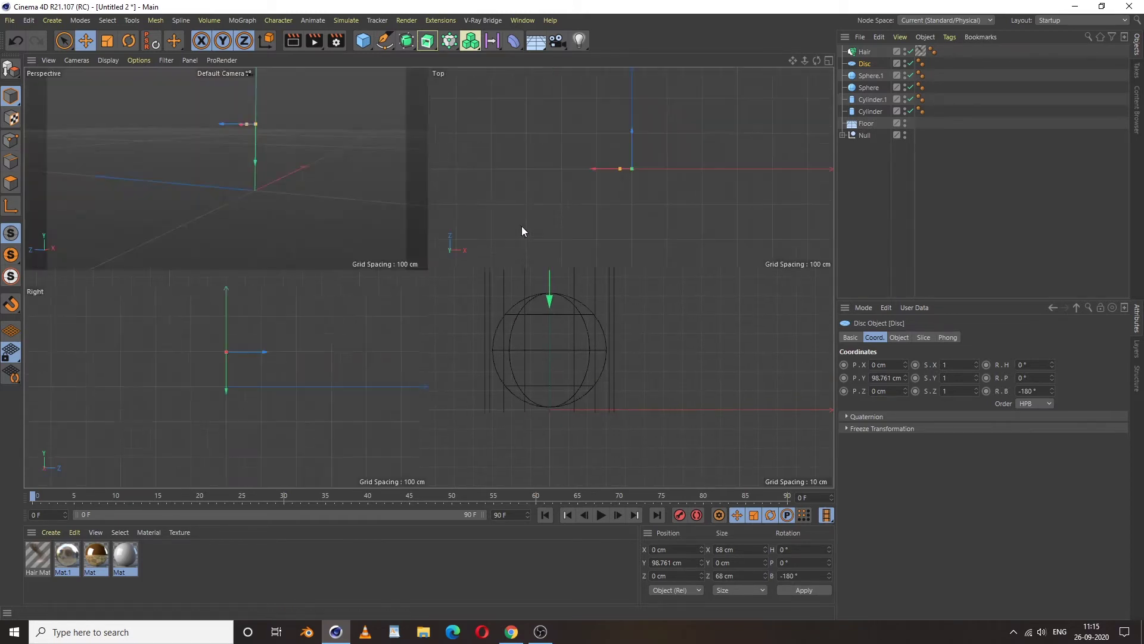
pyautogui.middleClick(315, 188)
pyautogui.scroll(1, 537, 251)
pyautogui.scroll(-4, 524, 238)
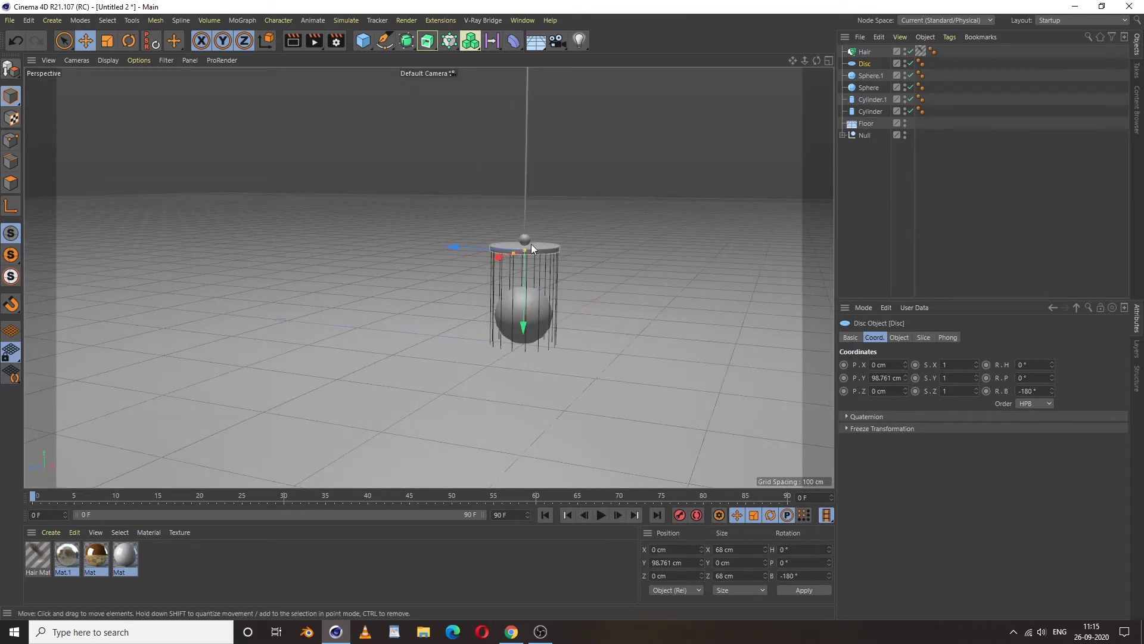
pyautogui.scroll(2, 596, 254)
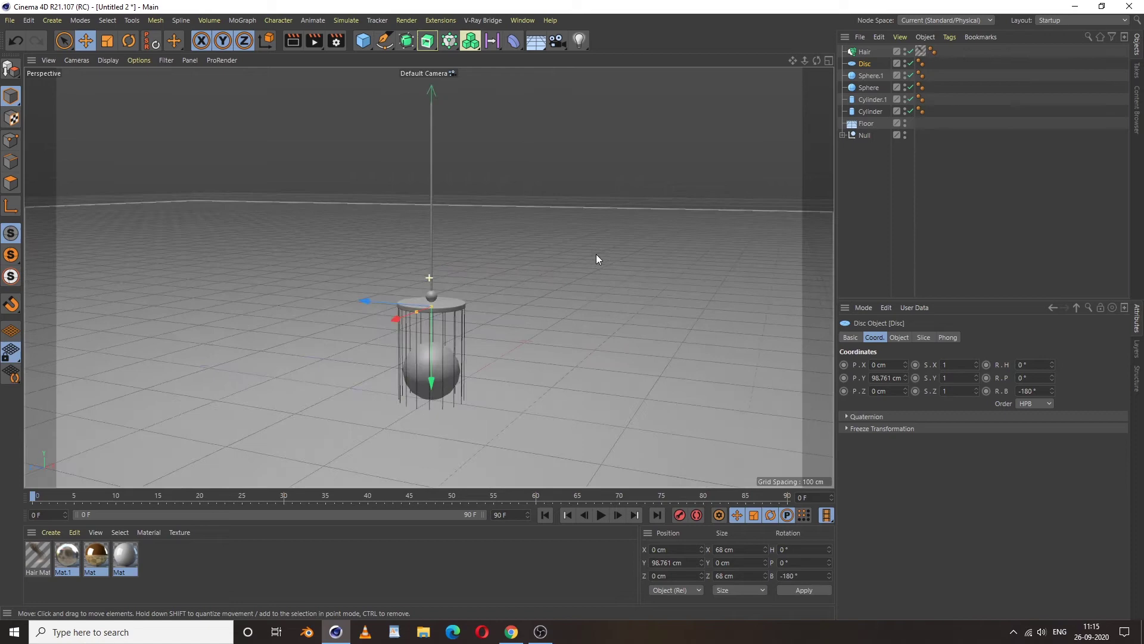
pyautogui.scroll(1, 536, 252)
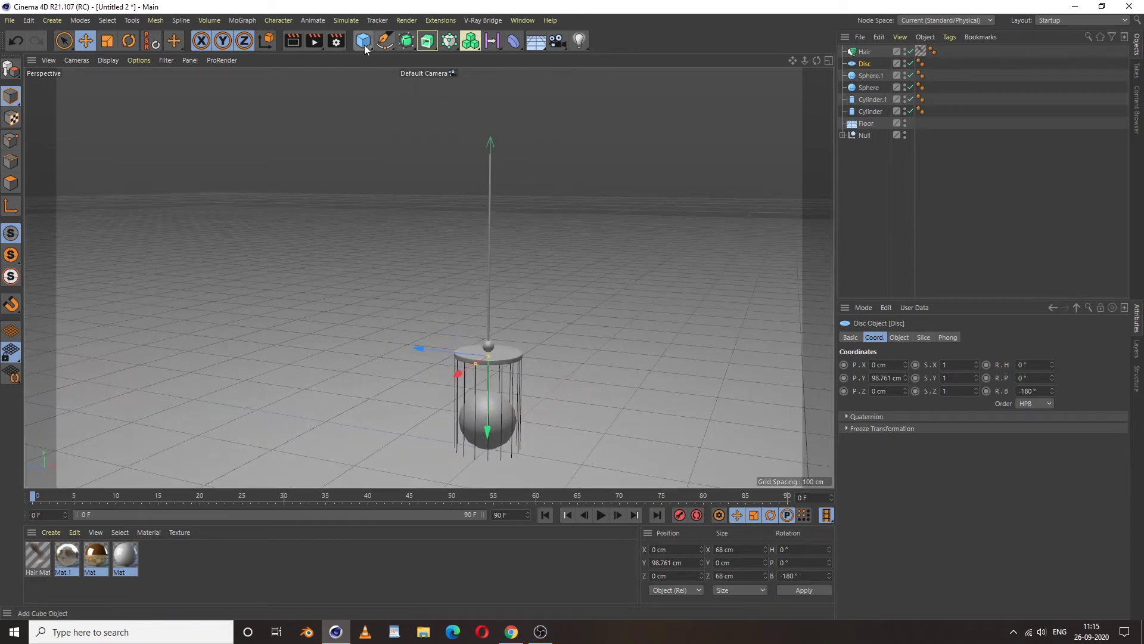
# Add a new Null object to the scene
pyautogui.keyDown('alt'); pyautogui.moveTo(401, 124); pyautogui.dragTo(445, 147, button='middle'); pyautogui.keyUp('alt')
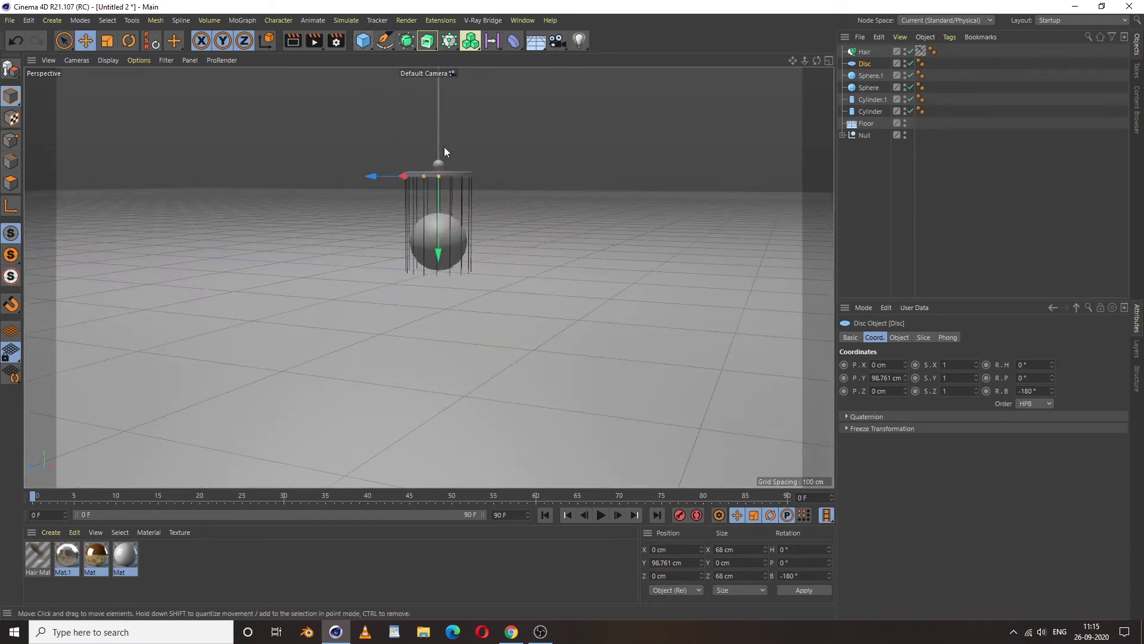
pyautogui.click(362, 44)
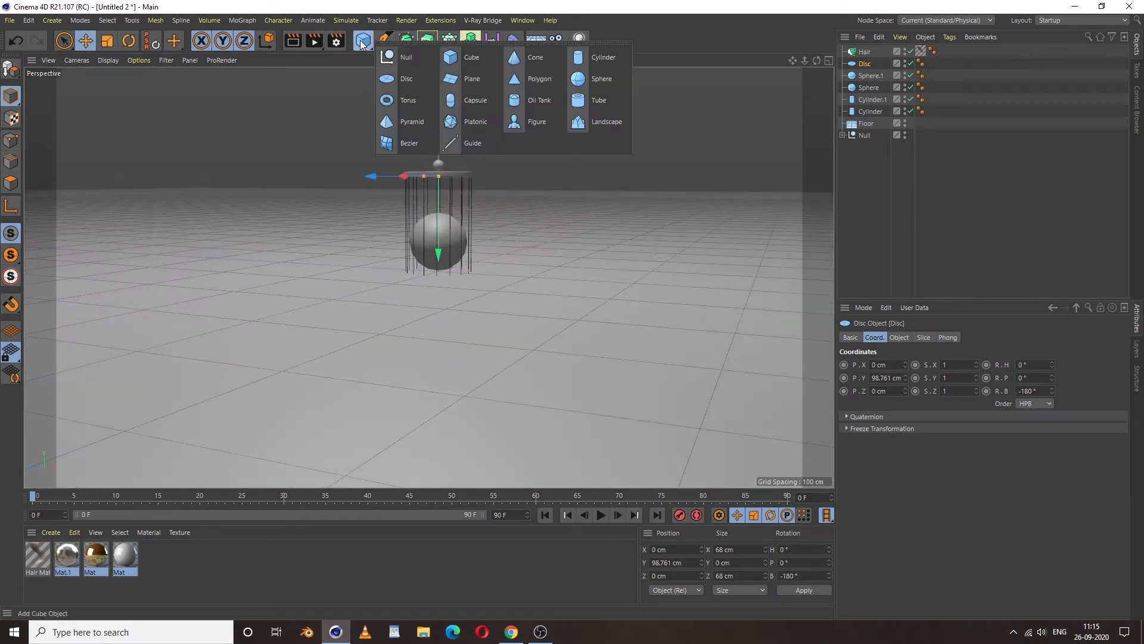
pyautogui.click(391, 57)
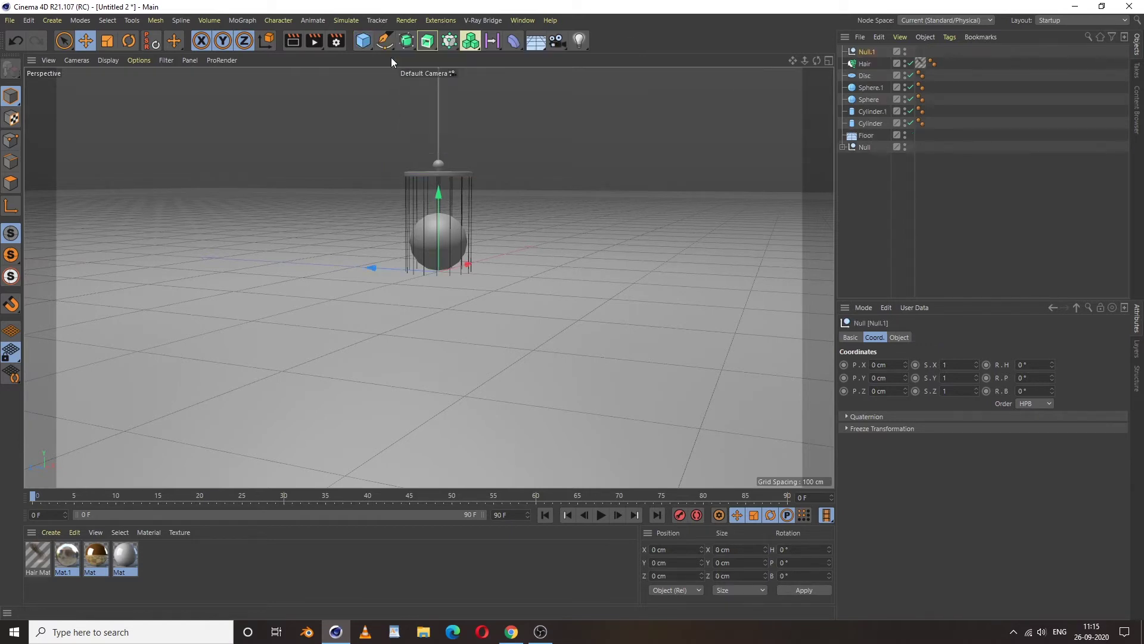
# Raise the null to Y 303.301 cm at the top of the rod
pyautogui.middleClick(563, 238)
pyautogui.middleClick(651, 380)
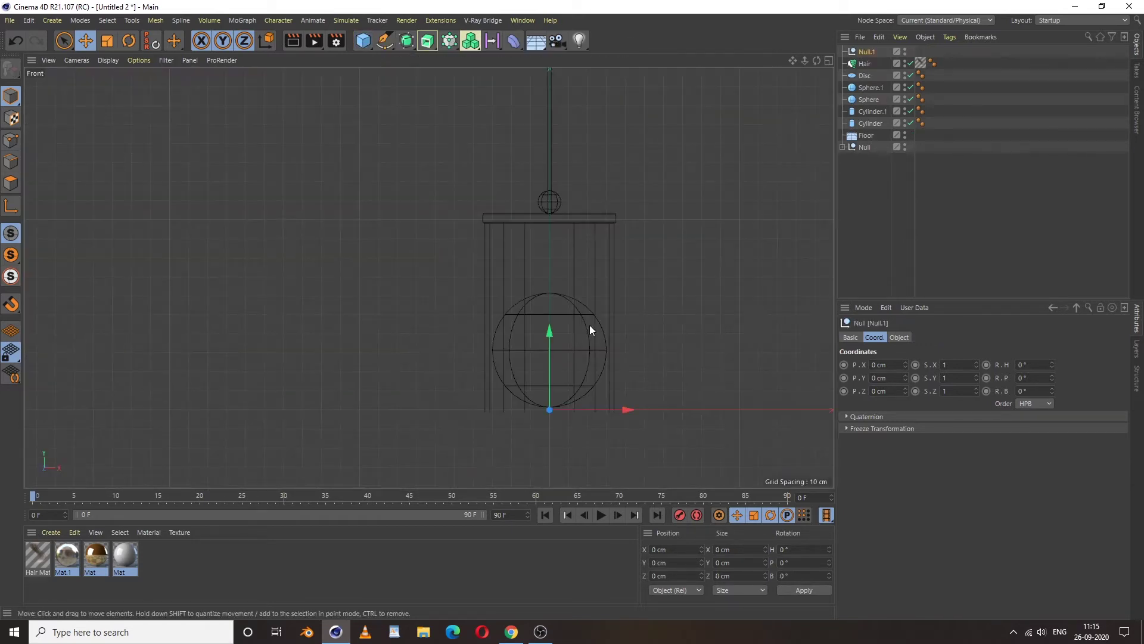
pyautogui.keyDown('alt'); pyautogui.moveTo(588, 313); pyautogui.dragTo(573, 356, button='middle'); pyautogui.keyUp('alt')
pyautogui.moveTo(556, 356); pyautogui.dragTo(613, 114)
pyautogui.keyDown('alt'); pyautogui.moveTo(613, 115); pyautogui.dragTo(554, 303, button='middle'); pyautogui.keyUp('alt')
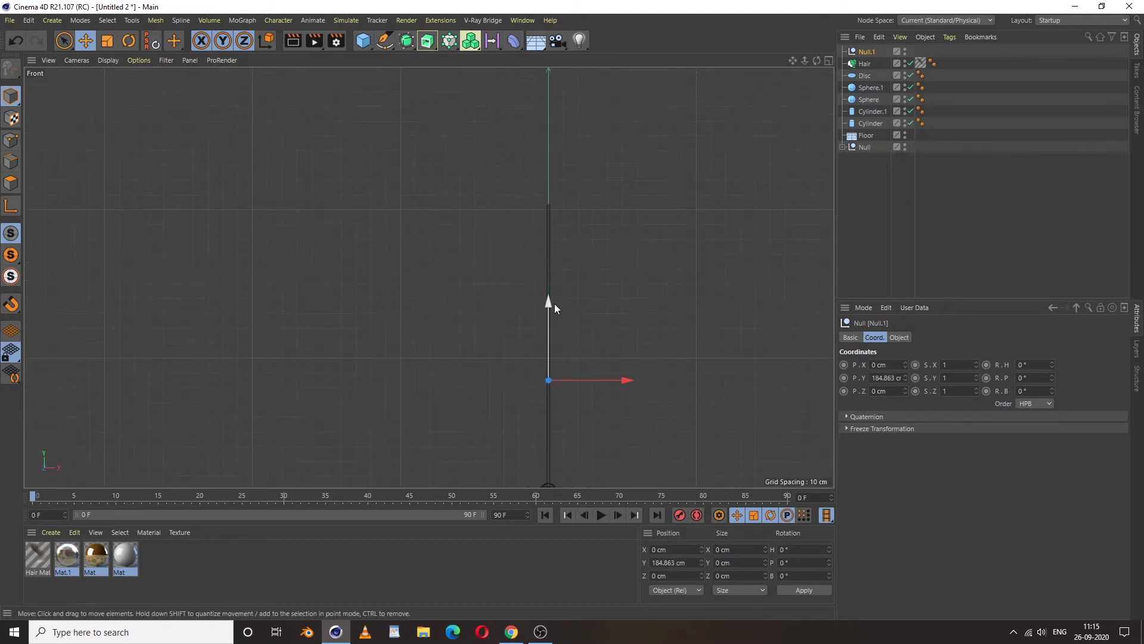
pyautogui.moveTo(554, 303); pyautogui.dragTo(577, 142)
pyautogui.keyDown('alt'); pyautogui.moveTo(524, 222); pyautogui.dragTo(600, 223, button='right'); pyautogui.keyUp('alt')
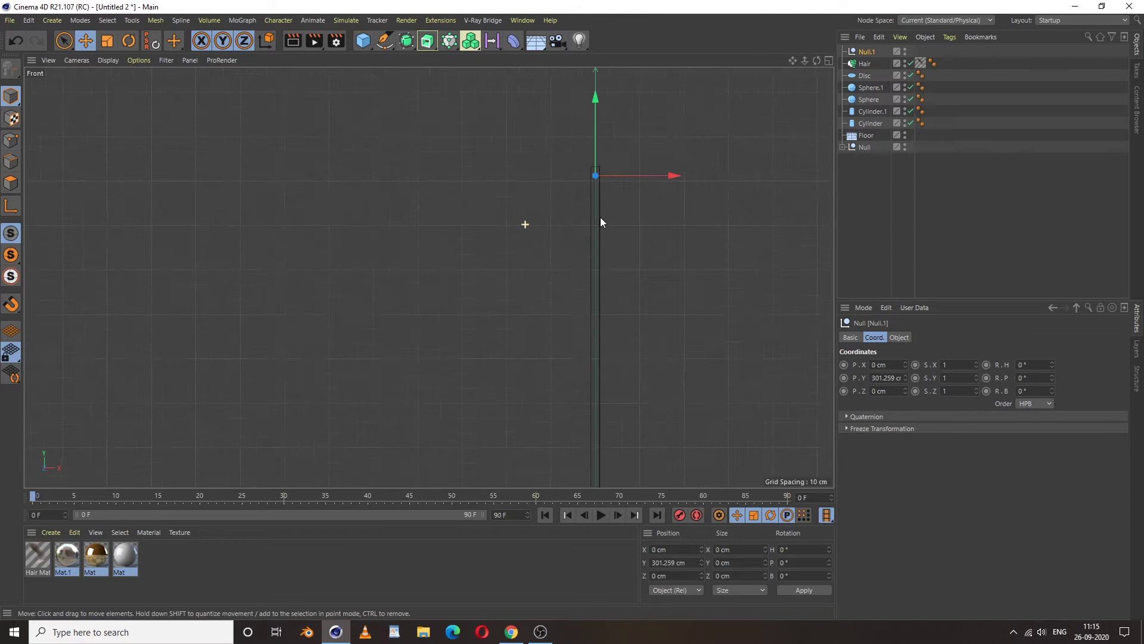
pyautogui.keyDown('alt'); pyautogui.moveTo(600, 223); pyautogui.dragTo(502, 301, button='middle'); pyautogui.keyUp('alt')
pyautogui.moveTo(514, 192); pyautogui.dragTo(520, 154)
pyautogui.keyDown('alt'); pyautogui.moveTo(582, 234); pyautogui.dragTo(571, 201, button='right'); pyautogui.keyUp('alt')
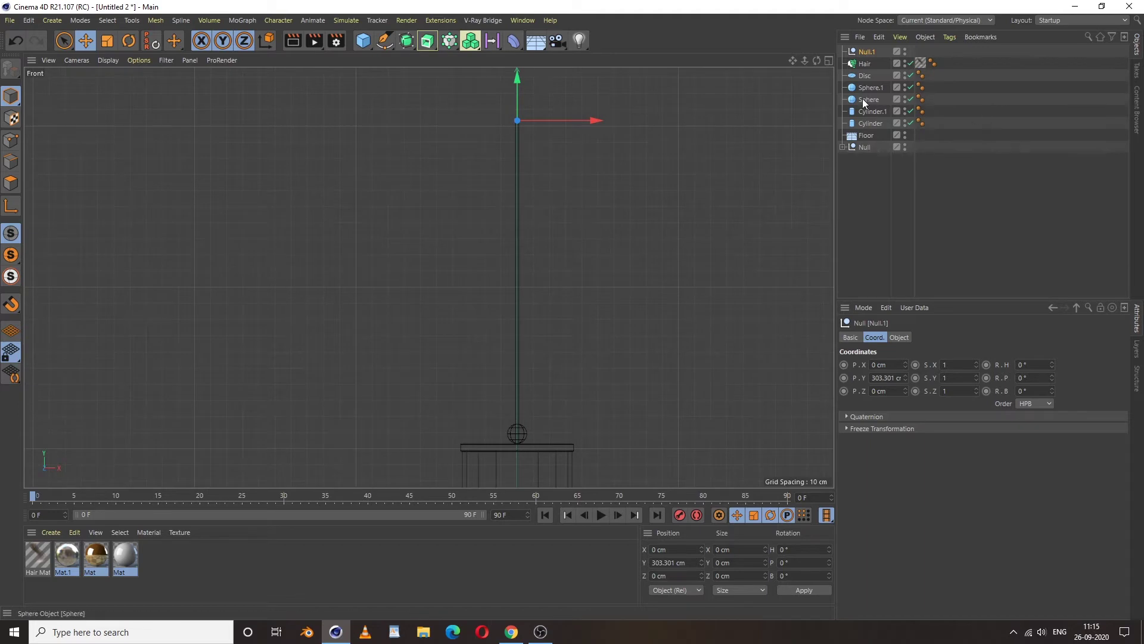
# Parent Cylinder, Cylinder.1, Sphere, Disc and Hair under Null.1
pyautogui.click(867, 123)
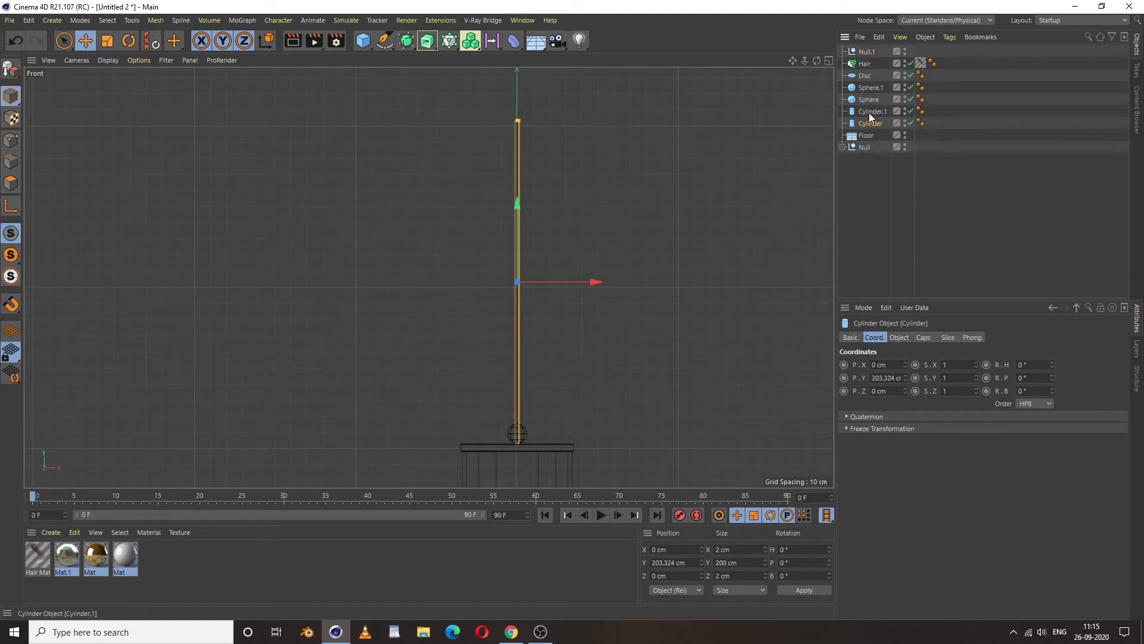
pyautogui.keyDown('ctrl'); pyautogui.click(869, 113); pyautogui.keyUp('ctrl')
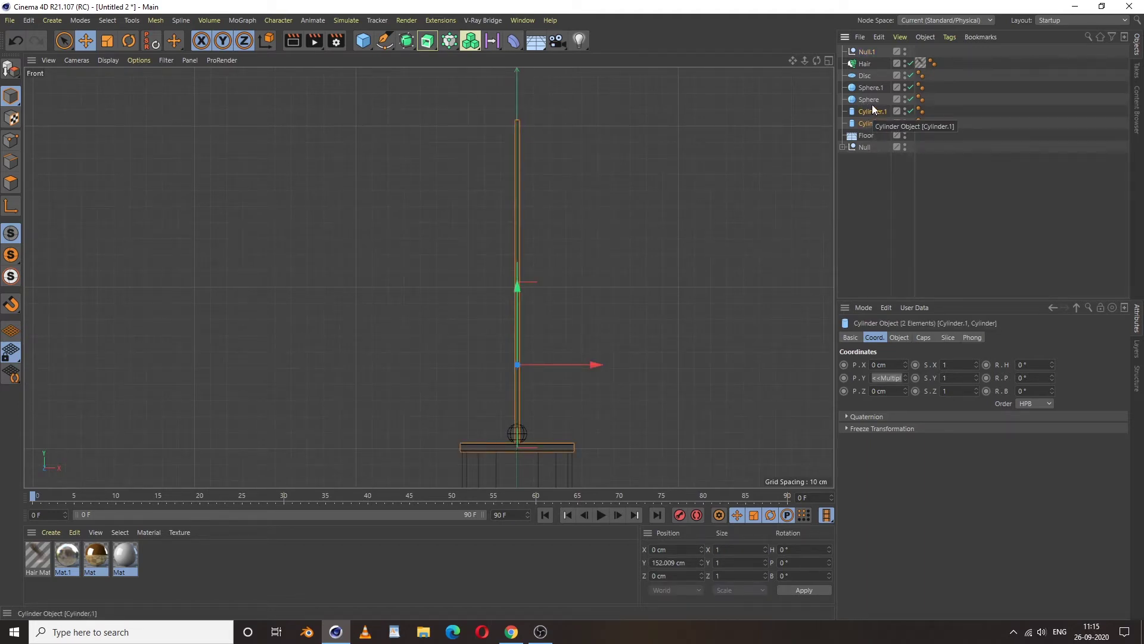
pyautogui.keyDown('ctrl'); pyautogui.click(870, 103); pyautogui.keyUp('ctrl')
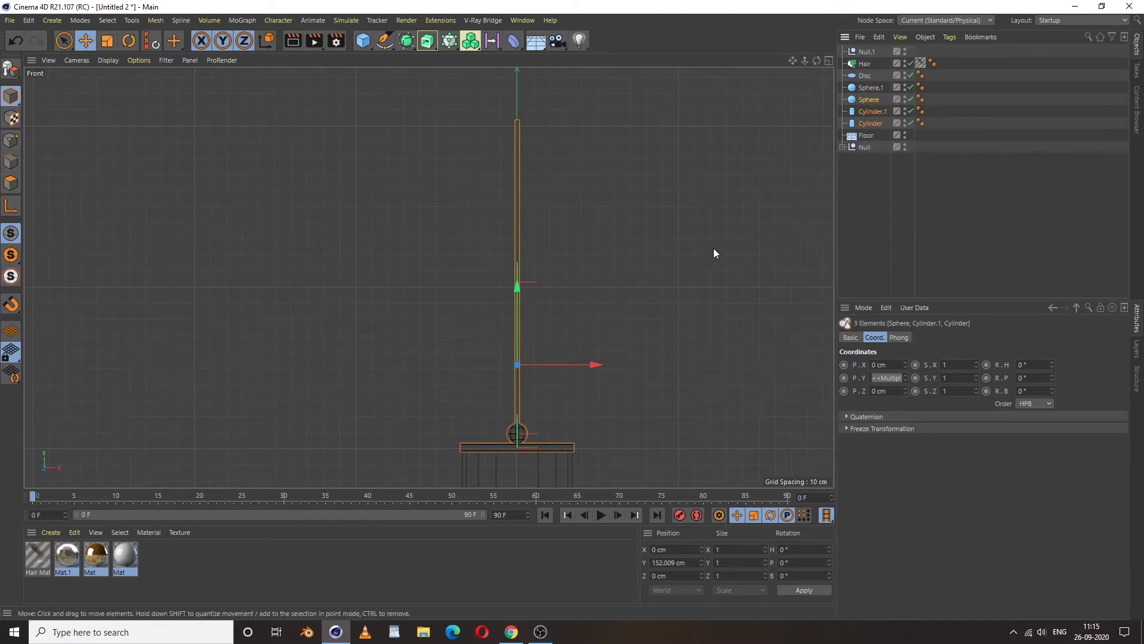
pyautogui.keyDown('ctrl'); pyautogui.click(868, 75); pyautogui.keyUp('ctrl')
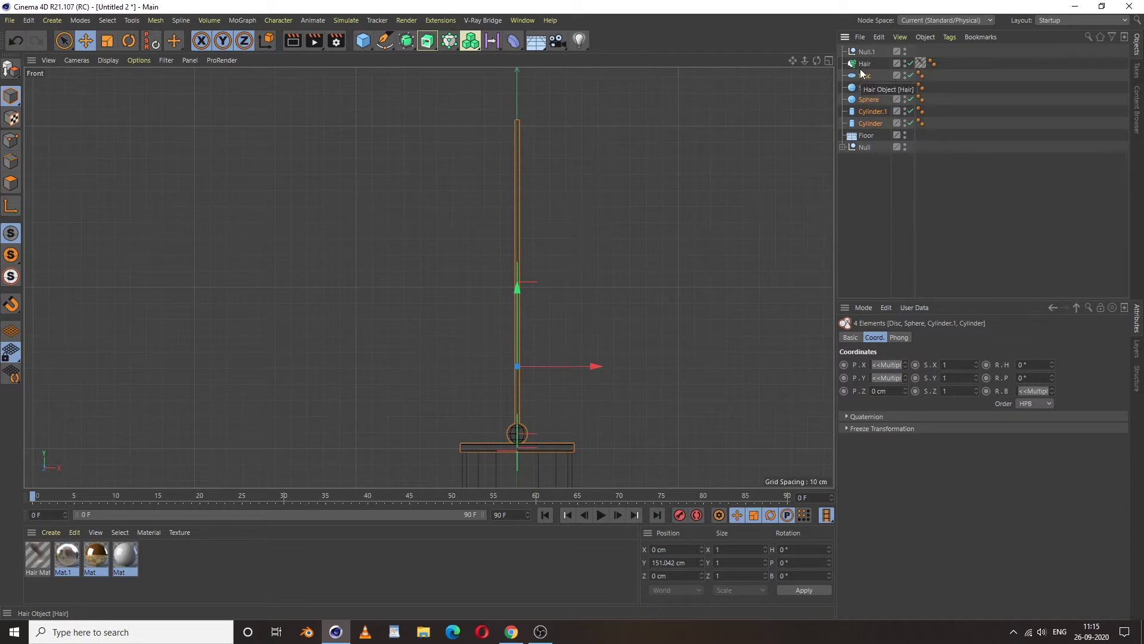
pyautogui.keyDown('ctrl'); pyautogui.click(862, 68); pyautogui.keyUp('ctrl')
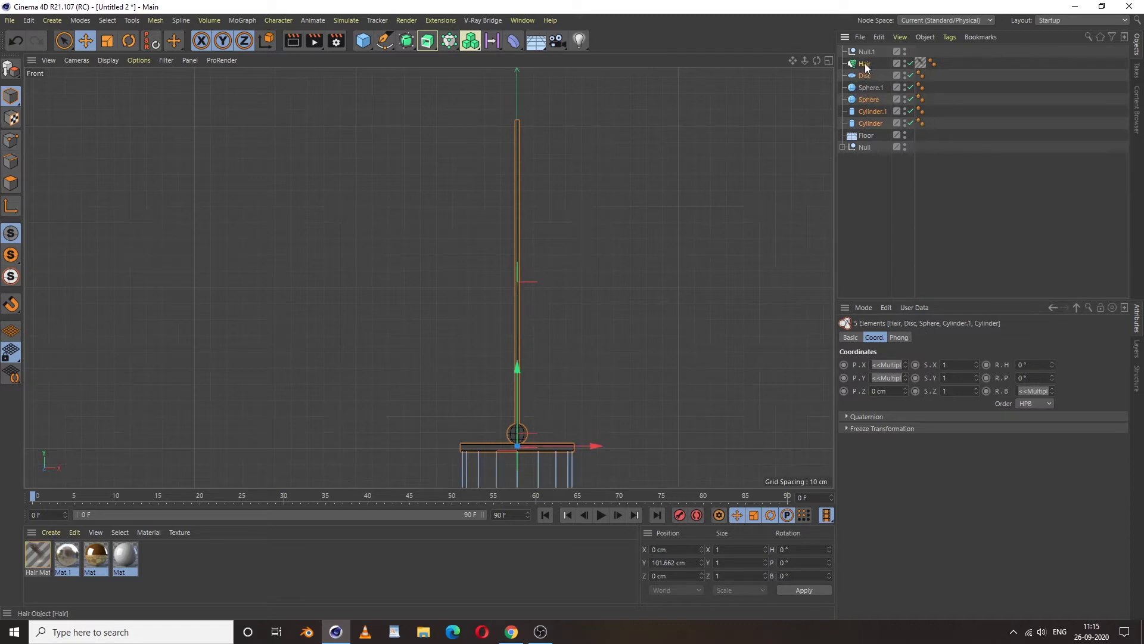
pyautogui.moveTo(866, 68); pyautogui.dragTo(867, 50)
pyautogui.click(869, 52)
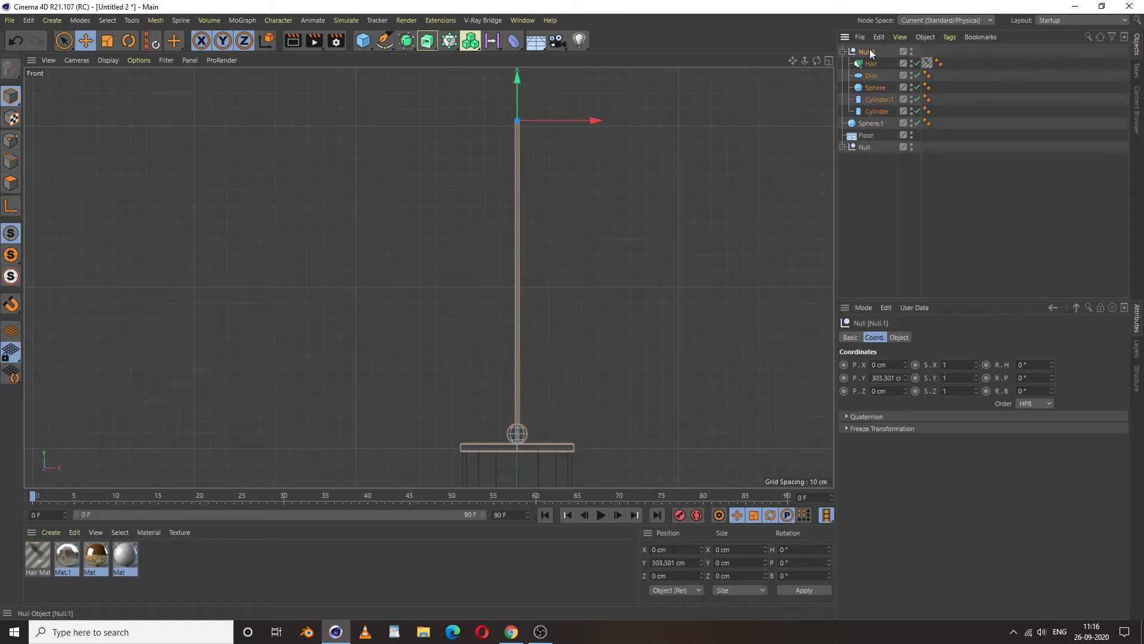
# Test-swing the lamp around Null.1, undo the rotation, and frame the lamp in perspective
pyautogui.scroll(-4, 626, 287)
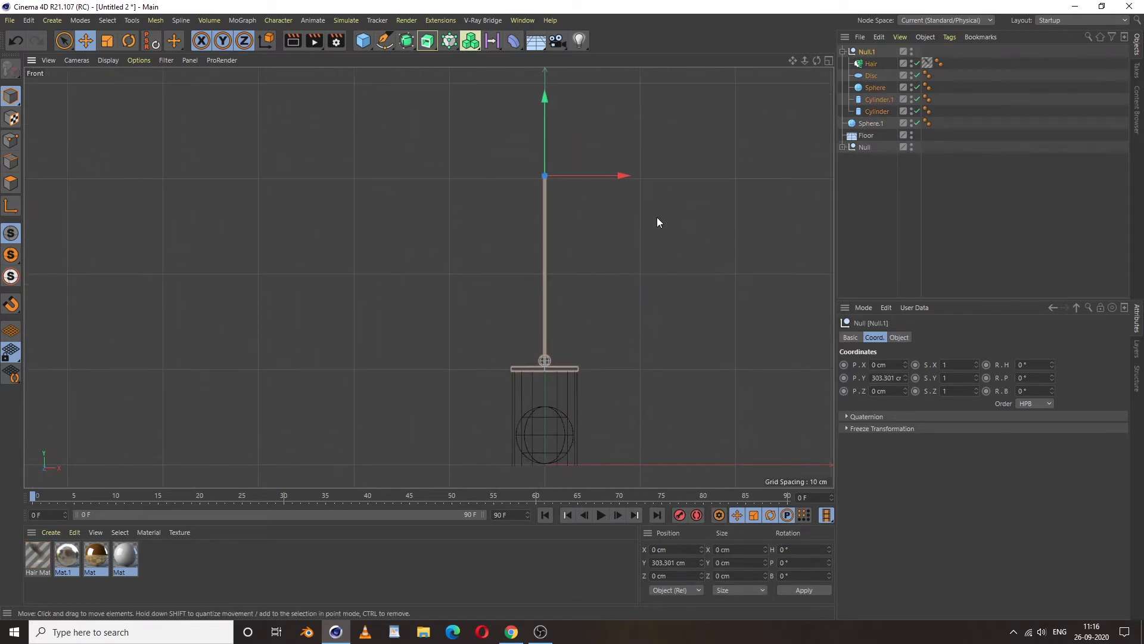
pyautogui.moveTo(1052, 391)
pyautogui.mouseDown()
pyautogui.moveTo(1052, 418)
pyautogui.moveTo(1052, 370)
pyautogui.moveTo(1052, 417)
pyautogui.moveTo(1052, 381)
pyautogui.mouseUp()
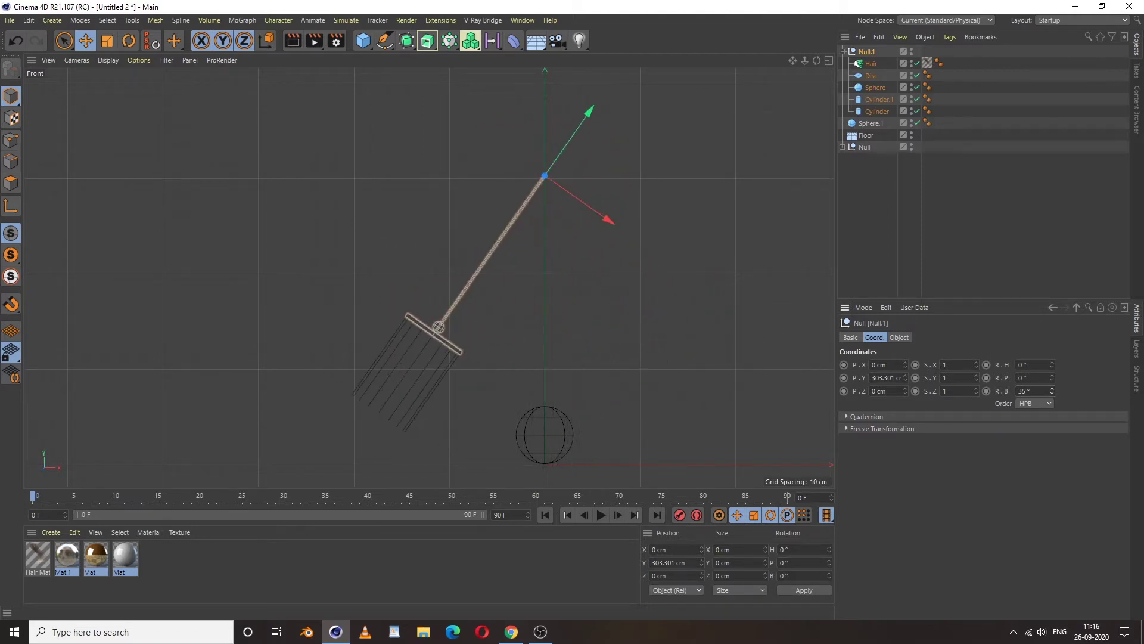
pyautogui.hotkey('ctrl', 'z')
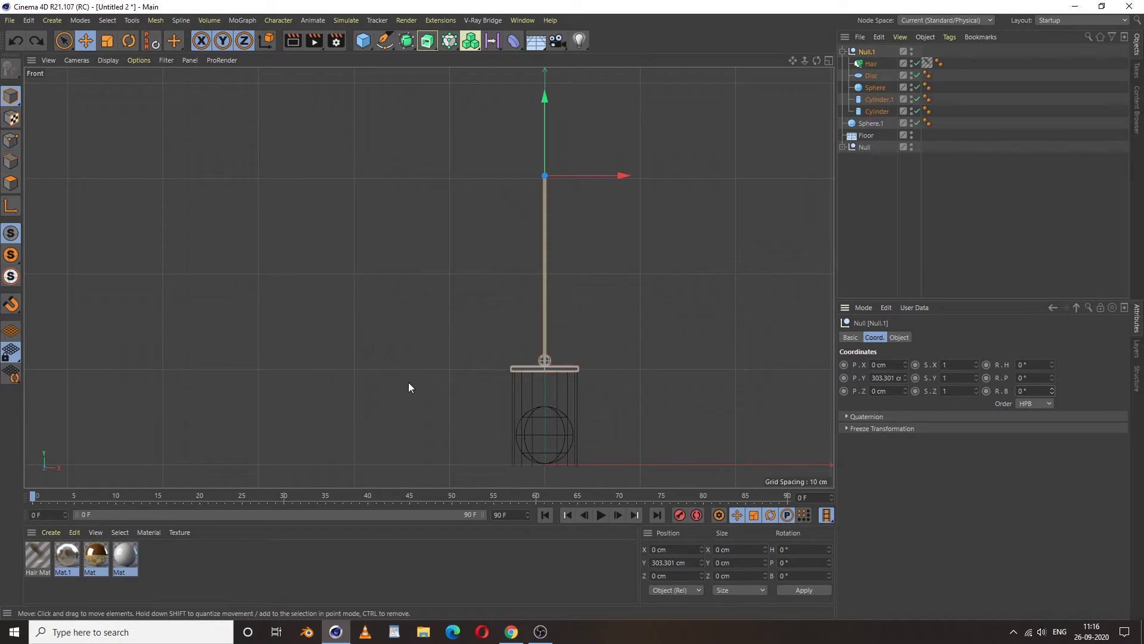
pyautogui.middleClick(409, 387)
pyautogui.middleClick(282, 189)
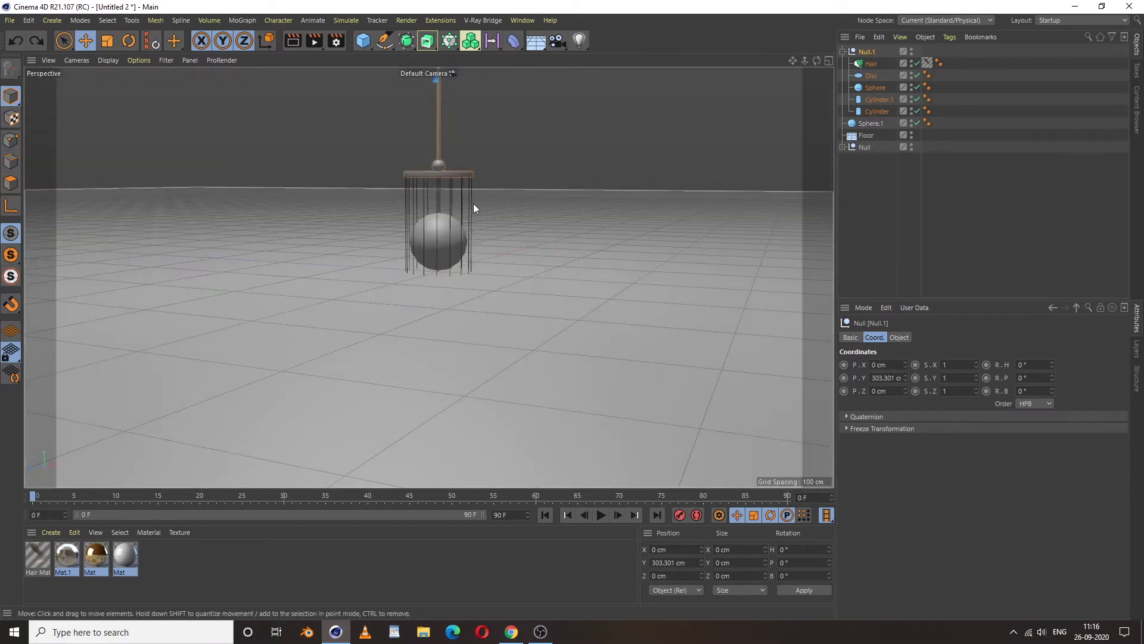
pyautogui.keyDown('alt'); pyautogui.moveTo(473, 208); pyautogui.dragTo(448, 361); pyautogui.keyUp('alt')
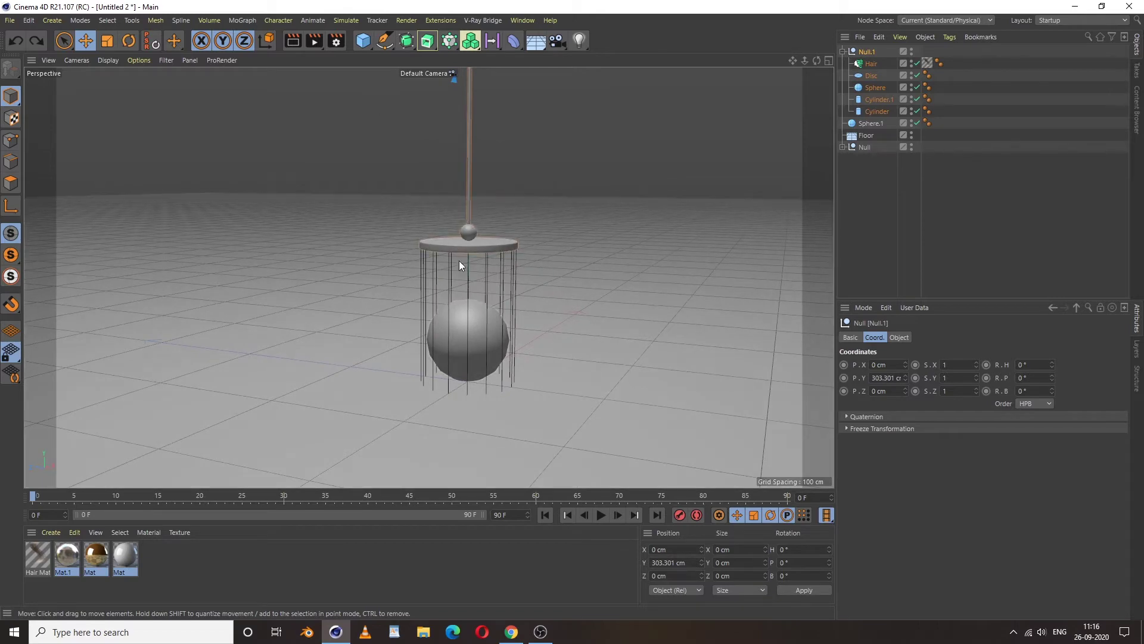
# Apply the three chosen reflective materials to the floor
pyautogui.keyDown('alt'); pyautogui.moveTo(532, 338); pyautogui.dragTo(420, 335); pyautogui.keyUp('alt')
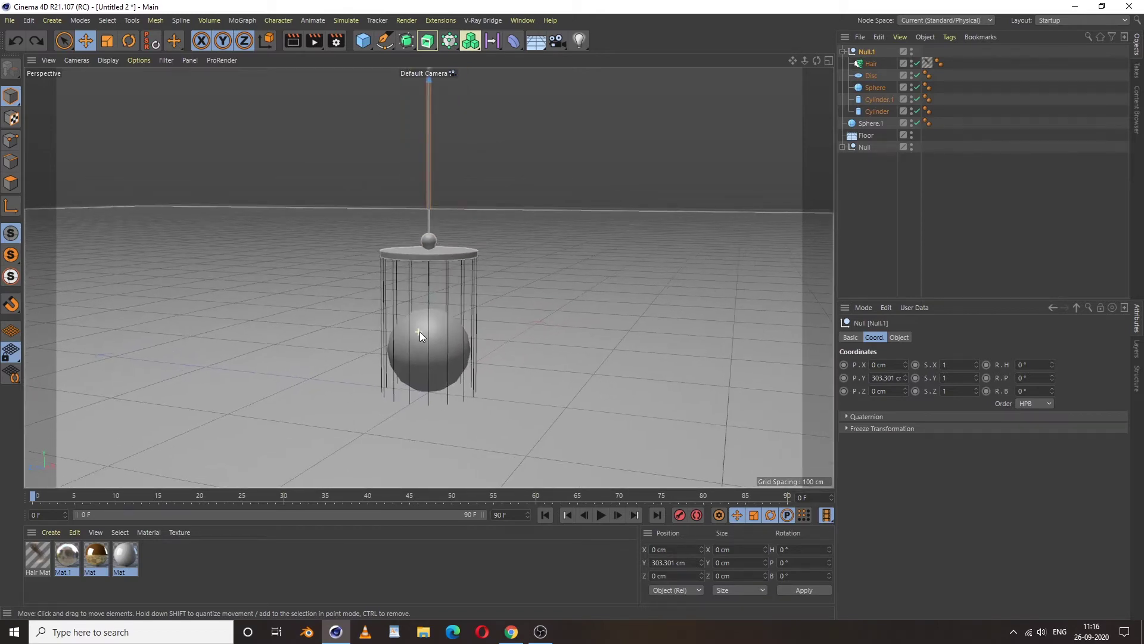
pyautogui.click(278, 445)
pyautogui.moveTo(130, 564); pyautogui.dragTo(293, 431)
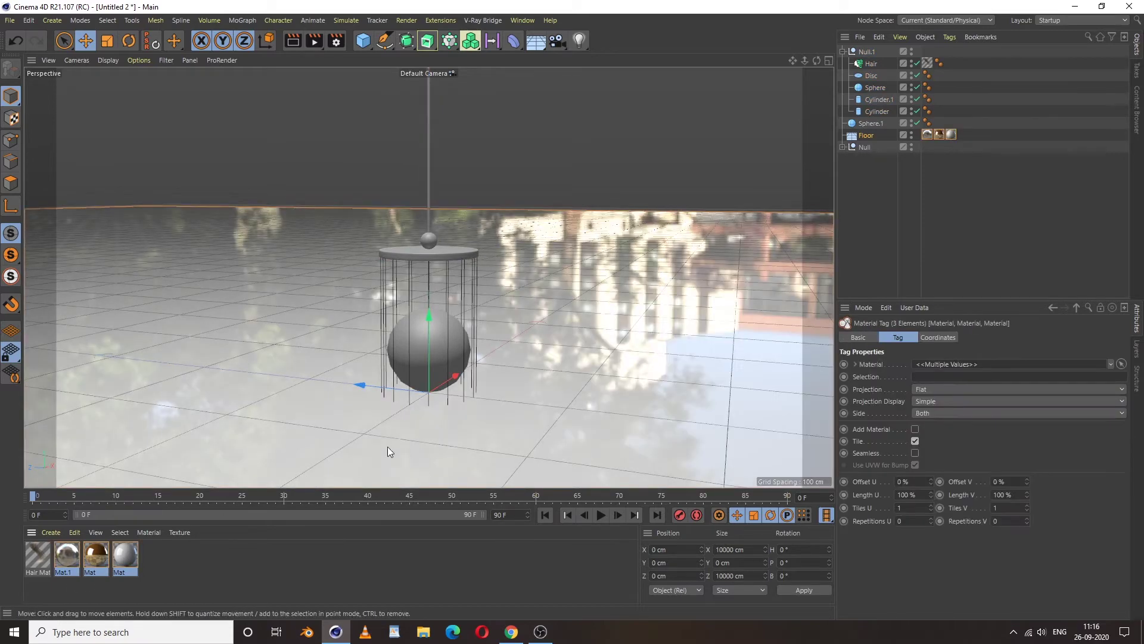
# Add a Sky object, copy the floor's materials onto it, and delete the extra tags
pyautogui.click(534, 43)
pyautogui.click(578, 78)
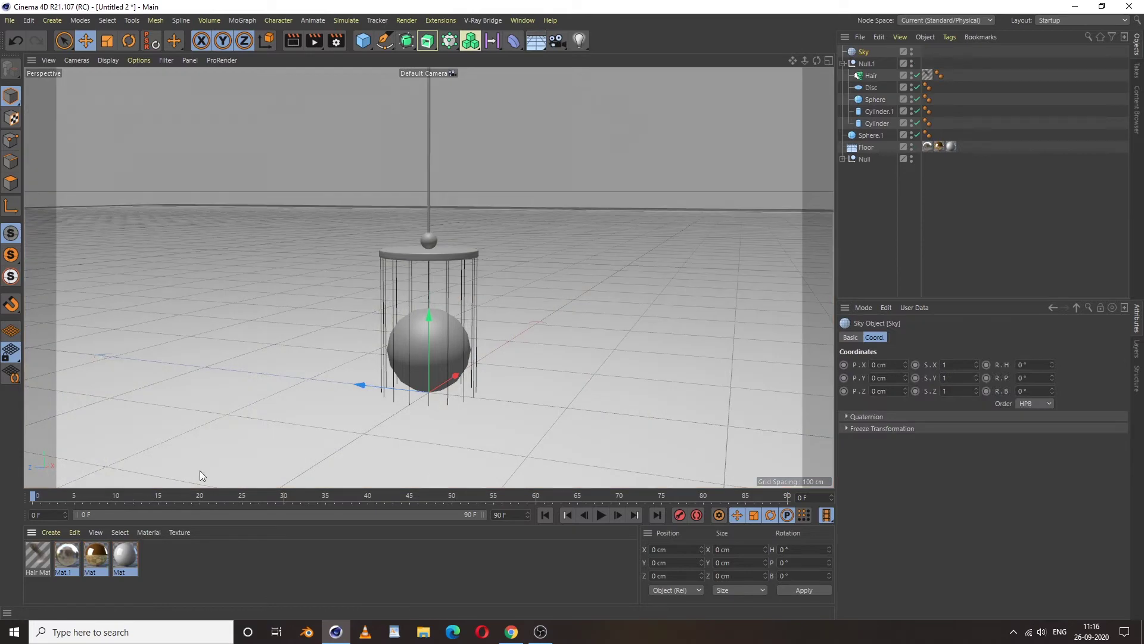
pyautogui.keyDown('ctrl'); pyautogui.moveTo(880, 90); pyautogui.dragTo(869, 52); pyautogui.keyUp('ctrl')
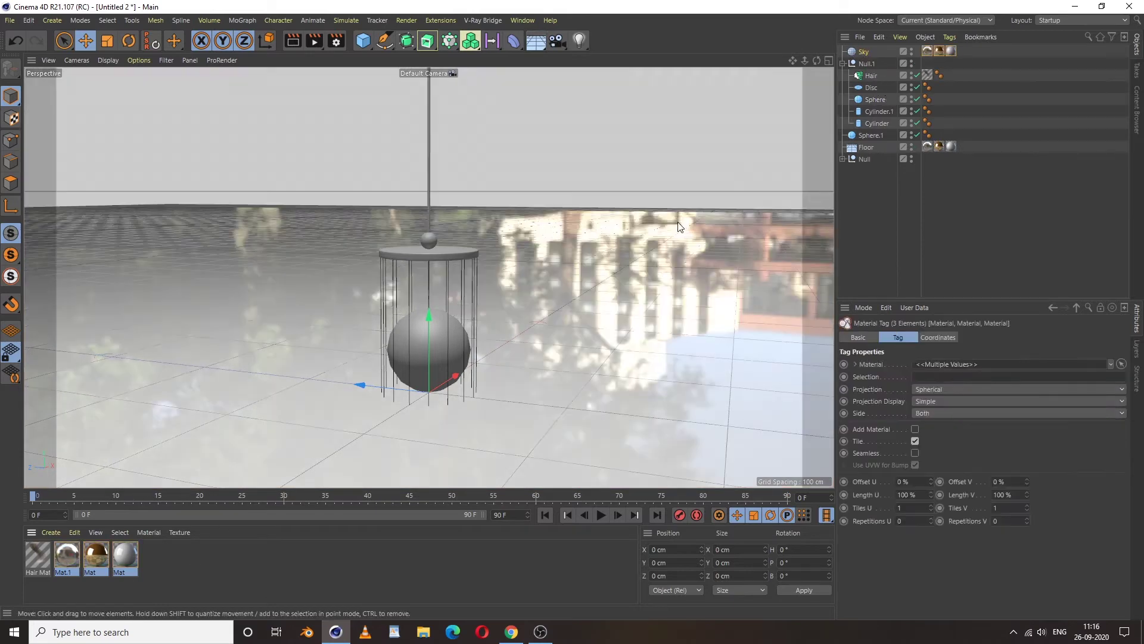
pyautogui.click(963, 81)
pyautogui.click(939, 51)
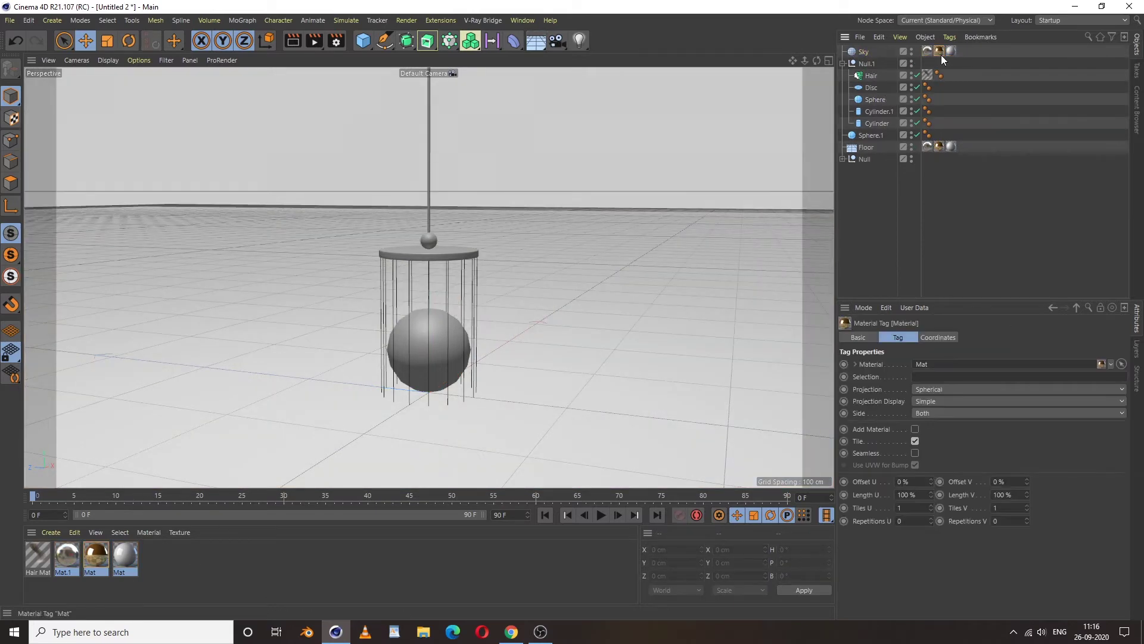
pyautogui.press('Delete')
pyautogui.click(944, 53)
pyautogui.press('Delete')
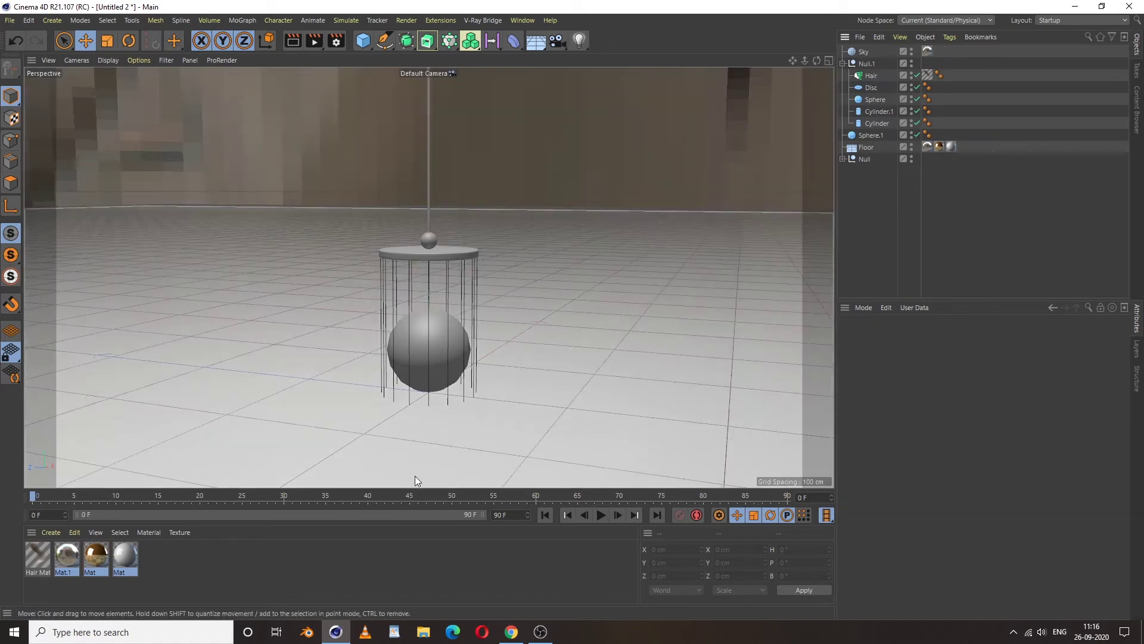
# Apply the gold Mat material to the sphere and the disc
pyautogui.moveTo(99, 560); pyautogui.dragTo(437, 366)
pyautogui.hotkey('ctrl', 'z')
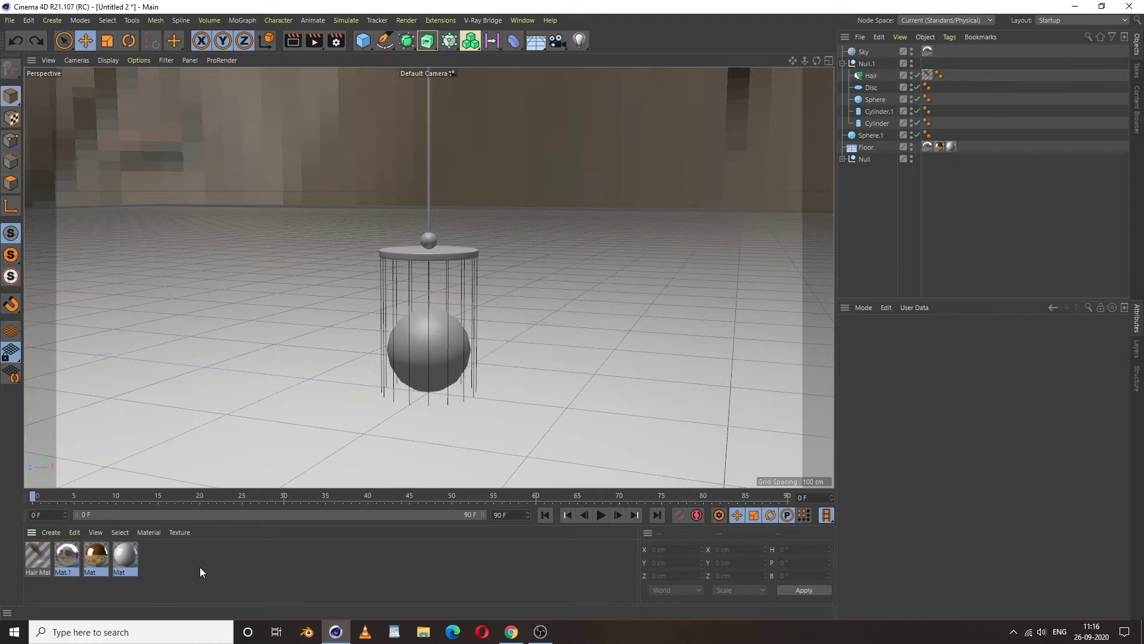
pyautogui.hotkey('ctrl', 'z')
pyautogui.moveTo(95, 557); pyautogui.dragTo(445, 346)
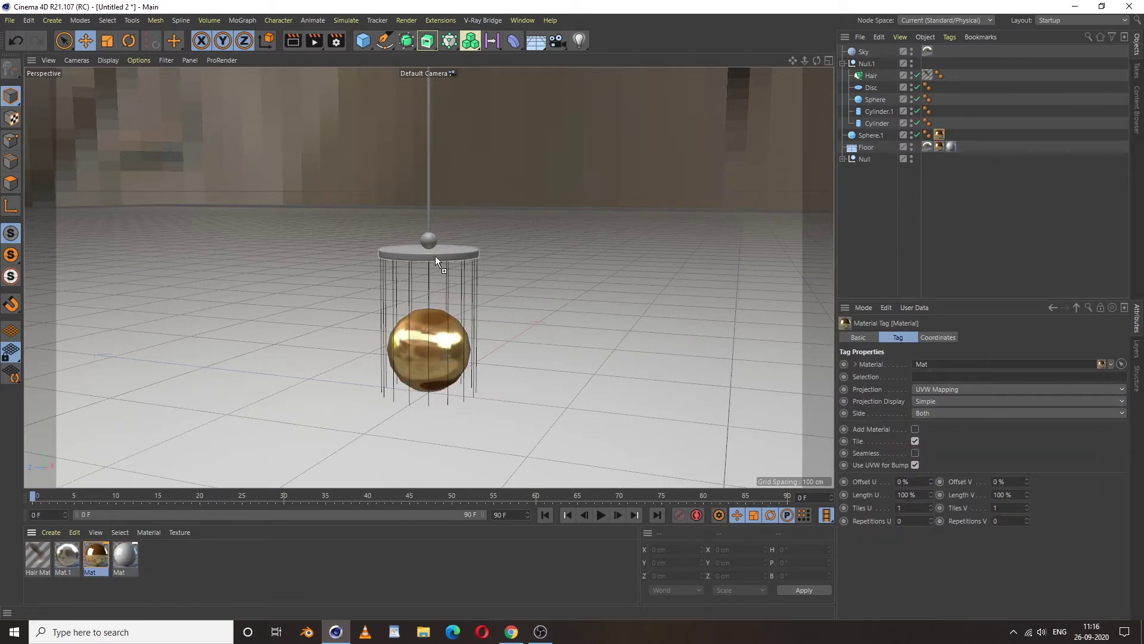
pyautogui.moveTo(435, 256); pyautogui.dragTo(428, 219)
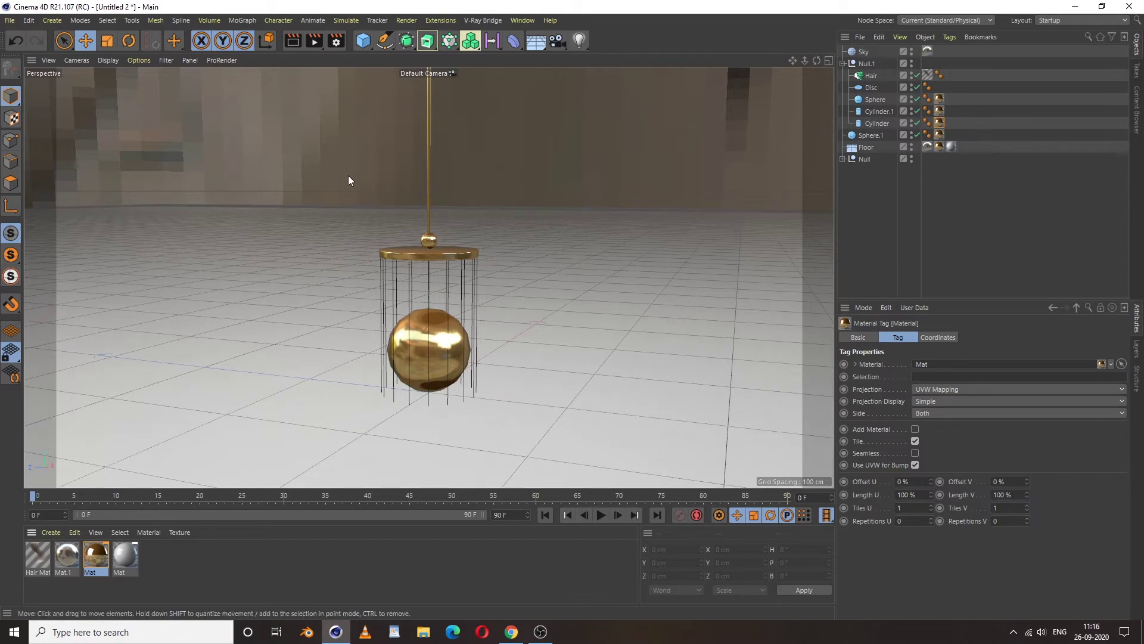
# Set Render Settings anti-aliasing to Best and render a test of the lamp in the viewport
pyautogui.click(336, 40)
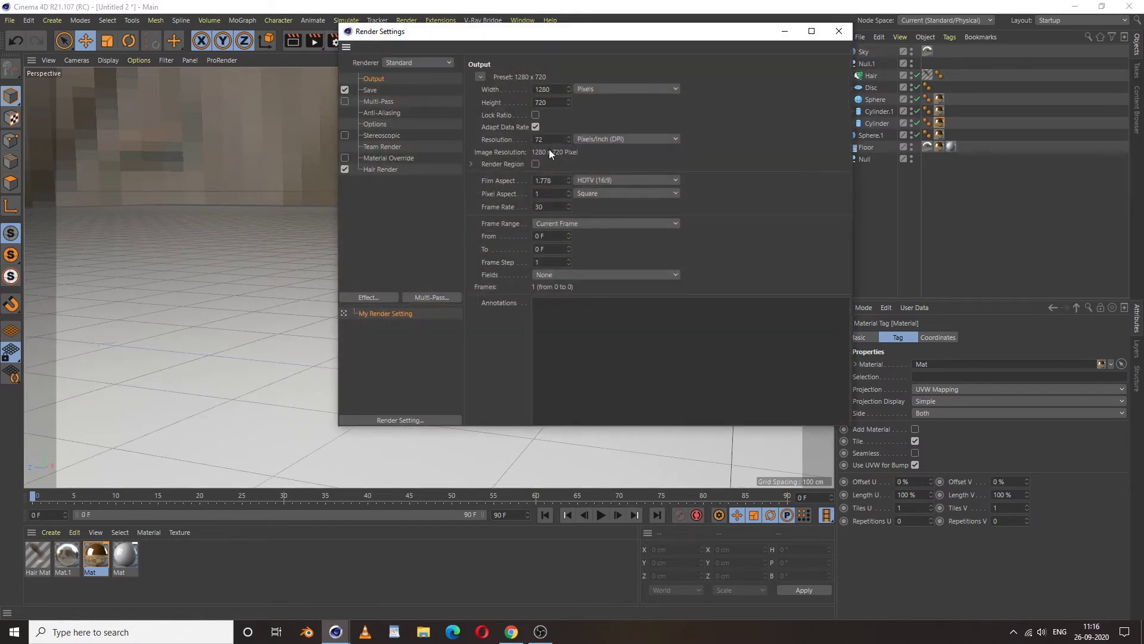
pyautogui.click(391, 114)
pyautogui.click(588, 77)
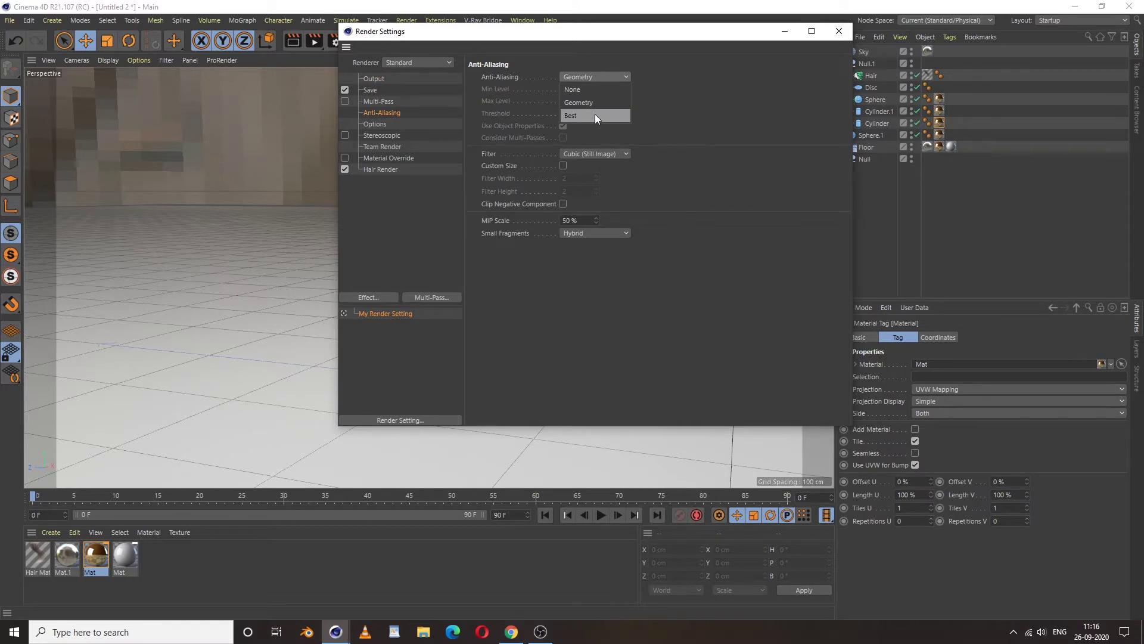
pyautogui.click(595, 117)
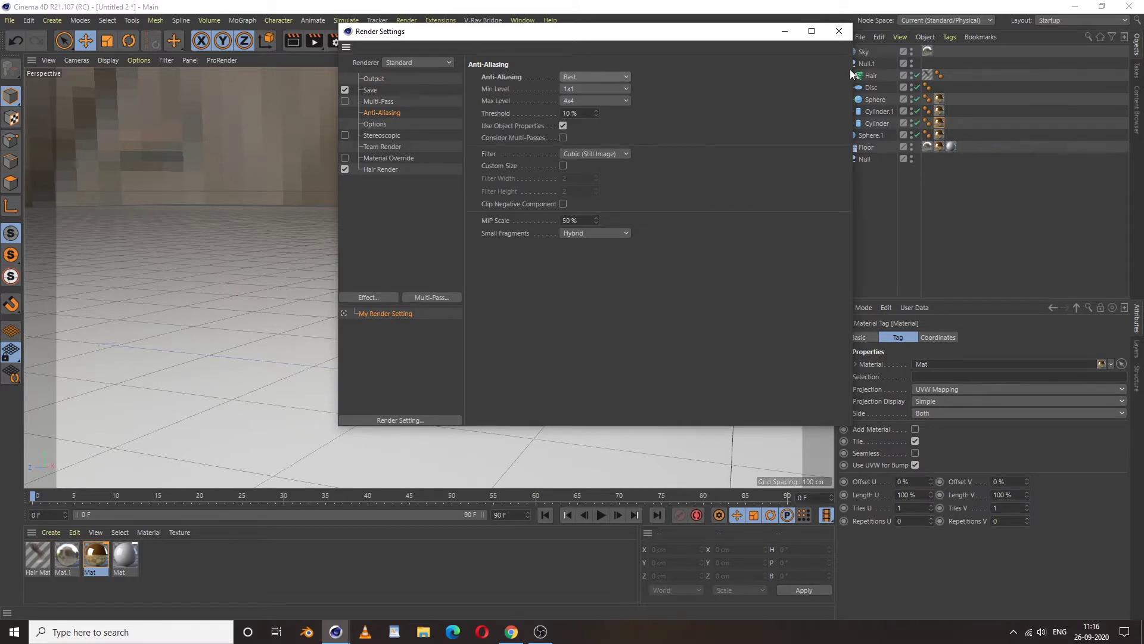
pyautogui.click(838, 31)
pyautogui.keyDown('alt'); pyautogui.moveTo(446, 291); pyautogui.dragTo(454, 277, button='middle'); pyautogui.keyUp('alt')
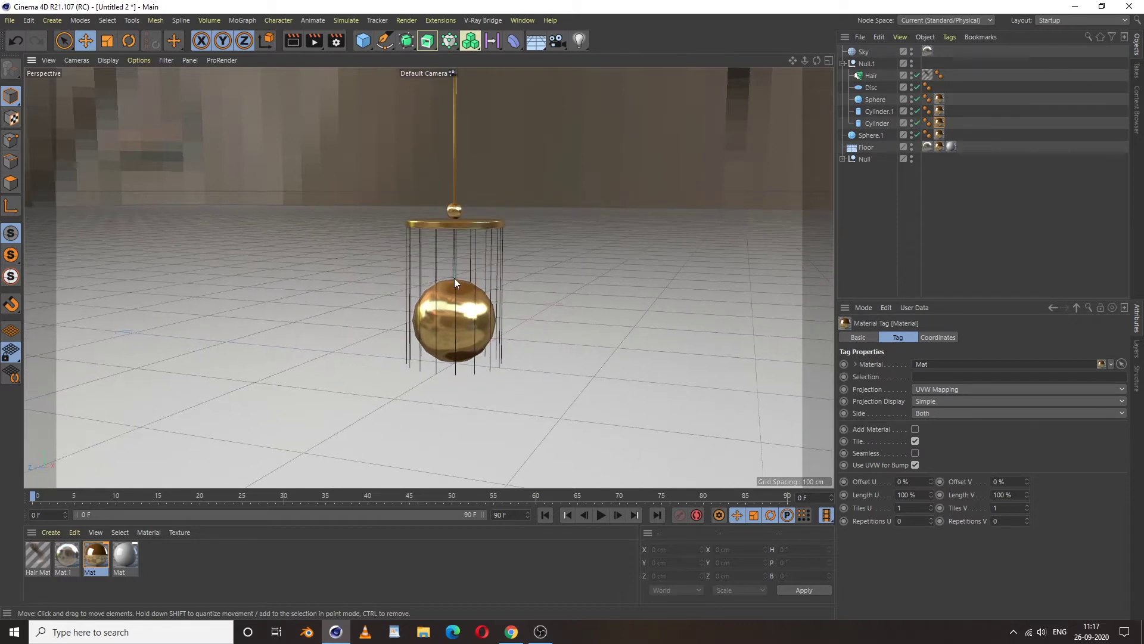
pyautogui.hotkey('ctrl', 'r')
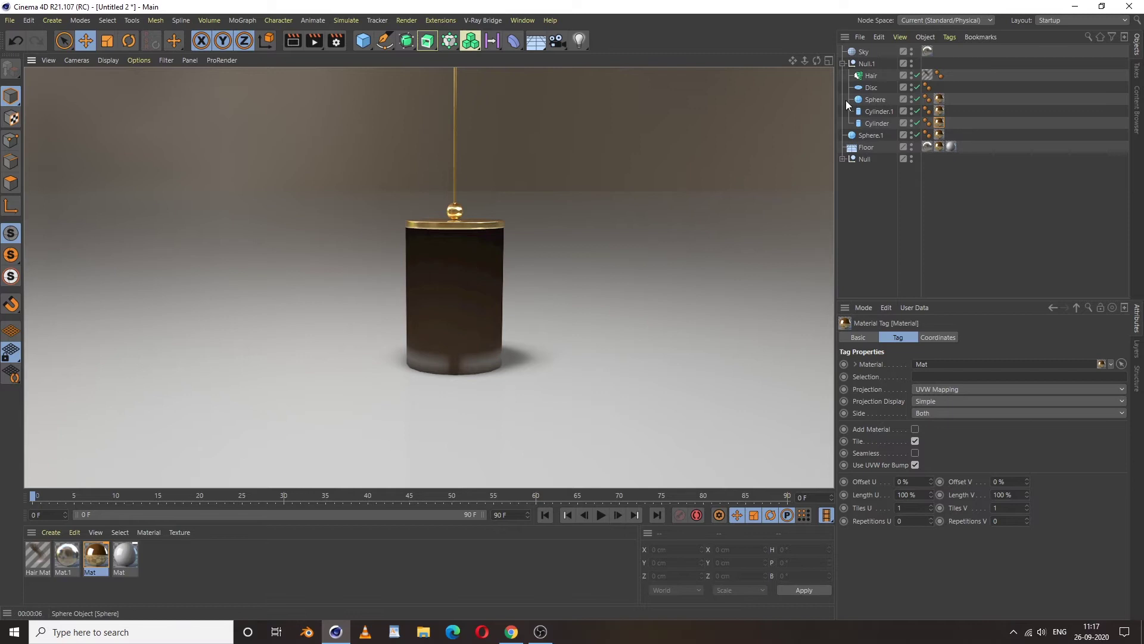
# Rearrange the Hair Mat colour gradient stops and set the right stop to near-white
pyautogui.click(843, 63)
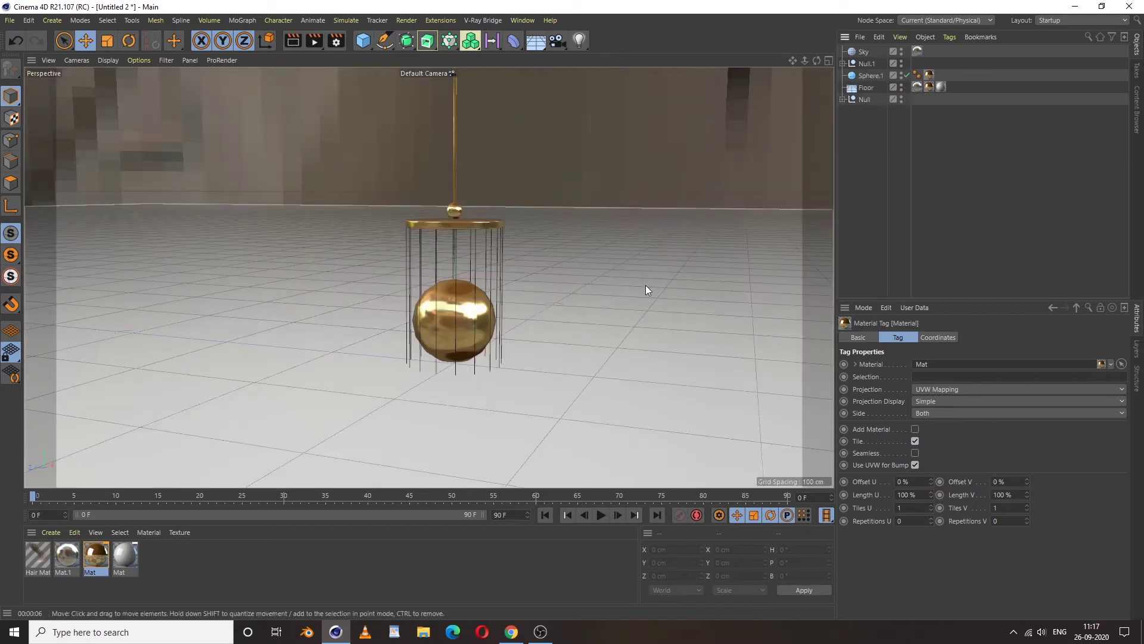
pyautogui.doubleClick(38, 551)
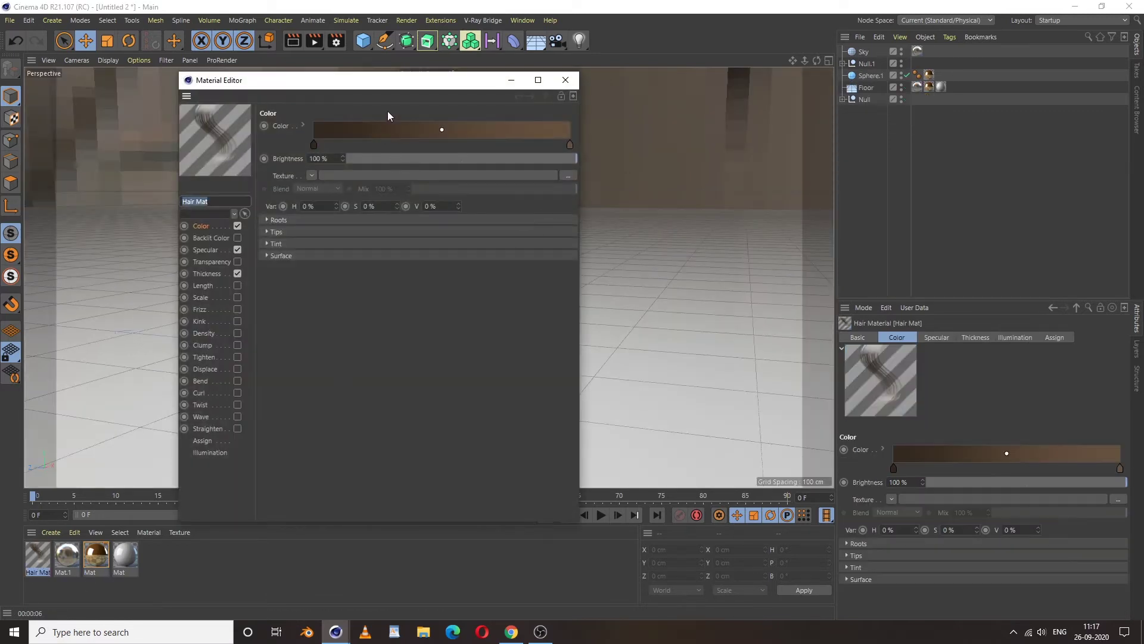
pyautogui.moveTo(374, 87); pyautogui.dragTo(513, 126)
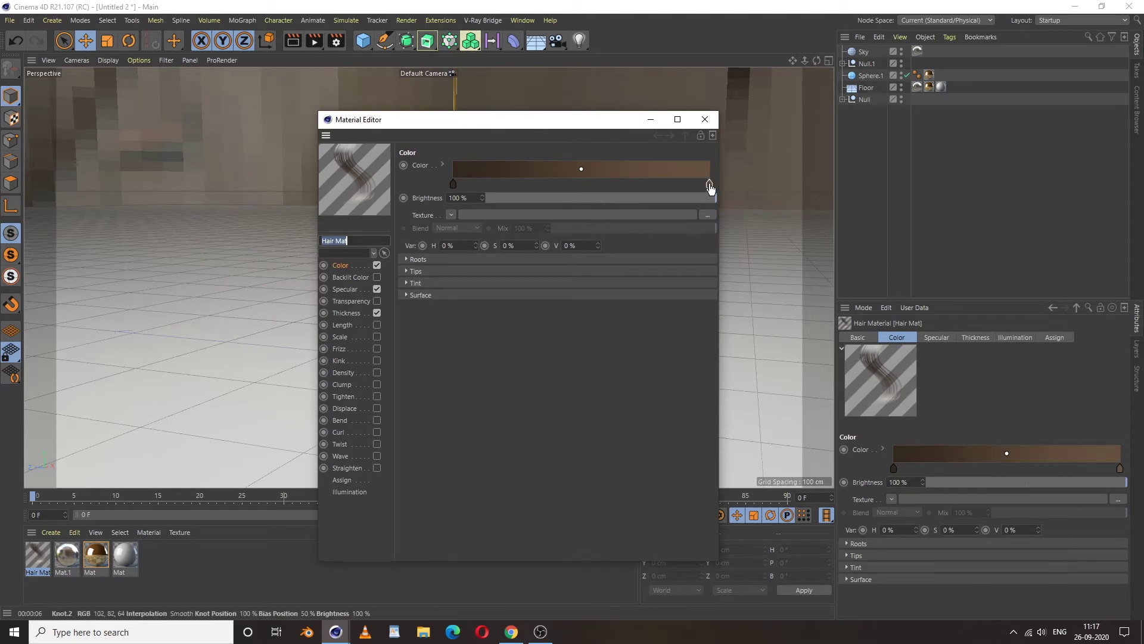
pyautogui.moveTo(710, 189); pyautogui.dragTo(535, 186)
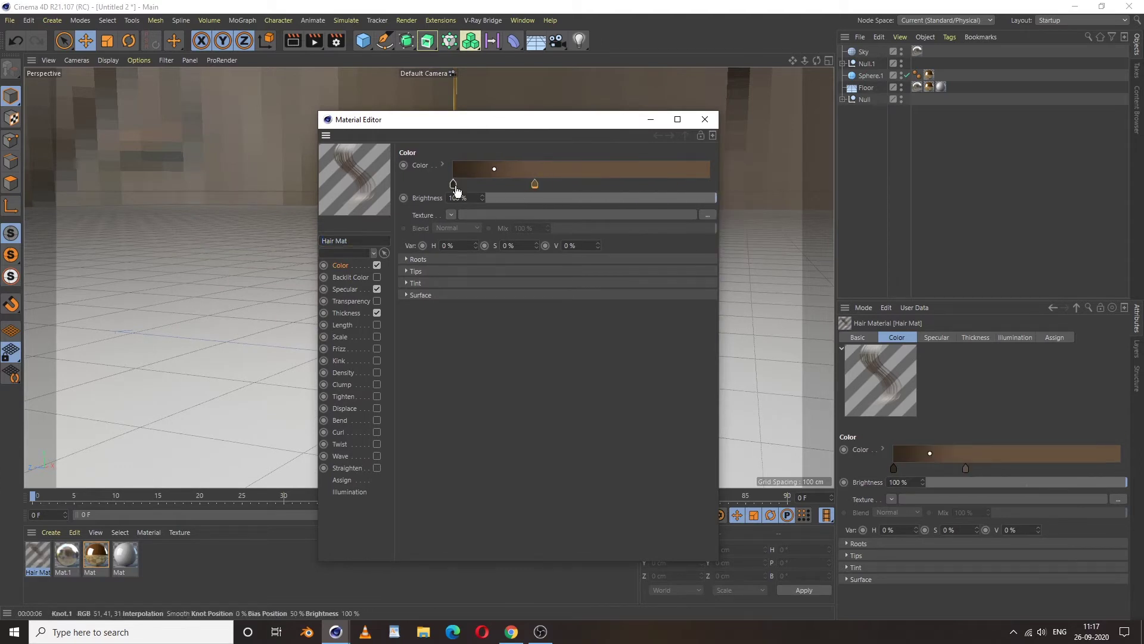
pyautogui.moveTo(454, 187); pyautogui.dragTo(710, 189)
pyautogui.moveTo(536, 185); pyautogui.dragTo(453, 187)
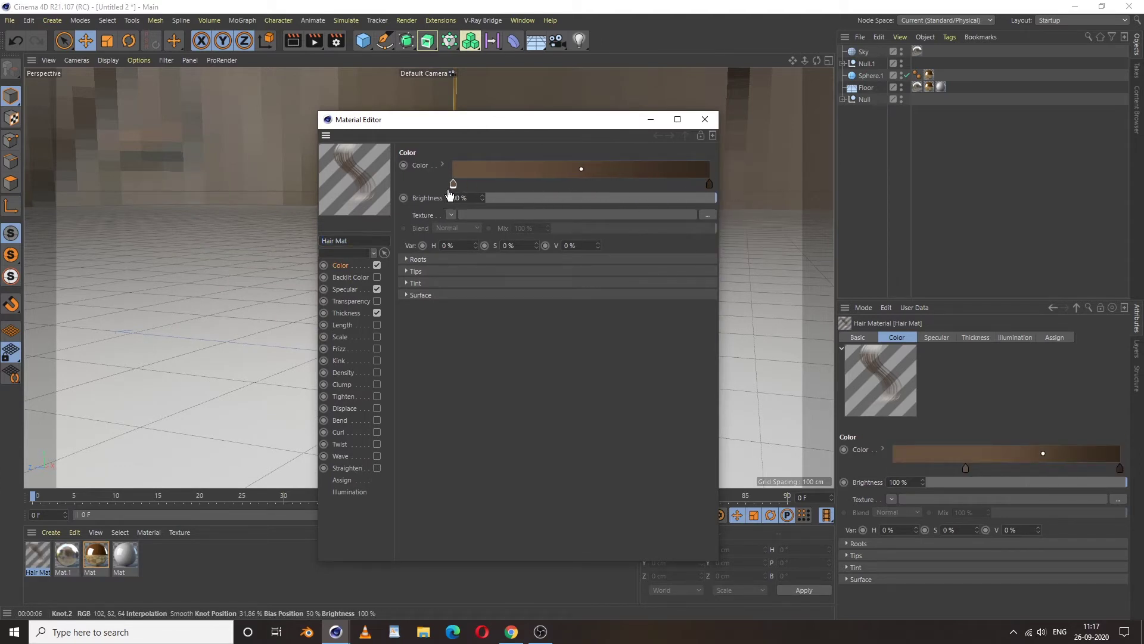
pyautogui.doubleClick(709, 183)
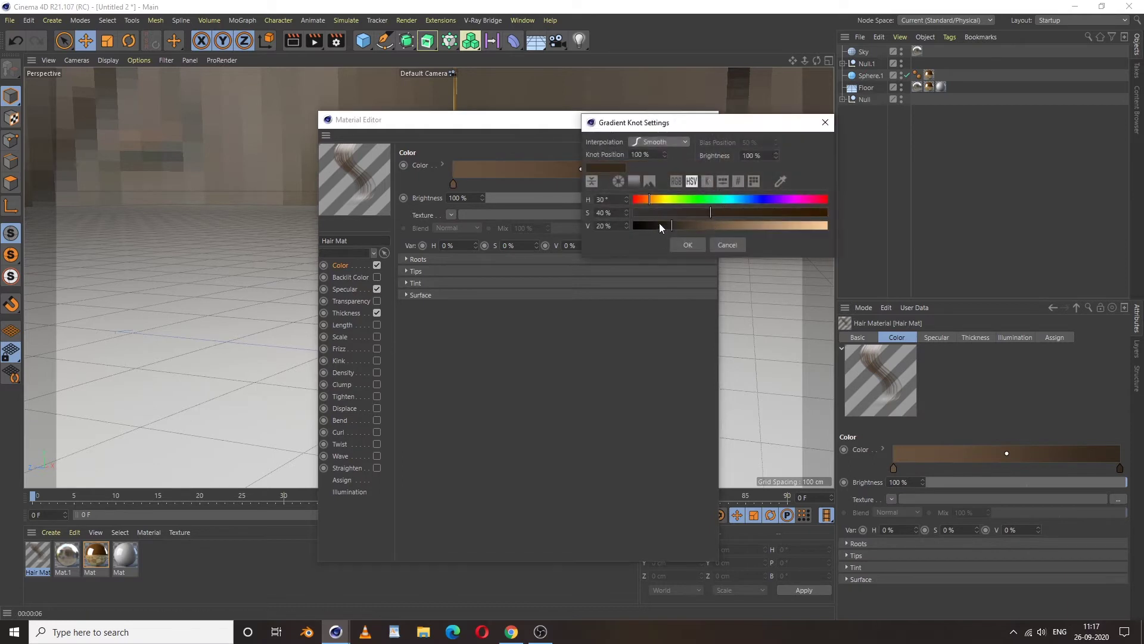
pyautogui.click(635, 182)
pyautogui.moveTo(639, 196); pyautogui.dragTo(596, 197)
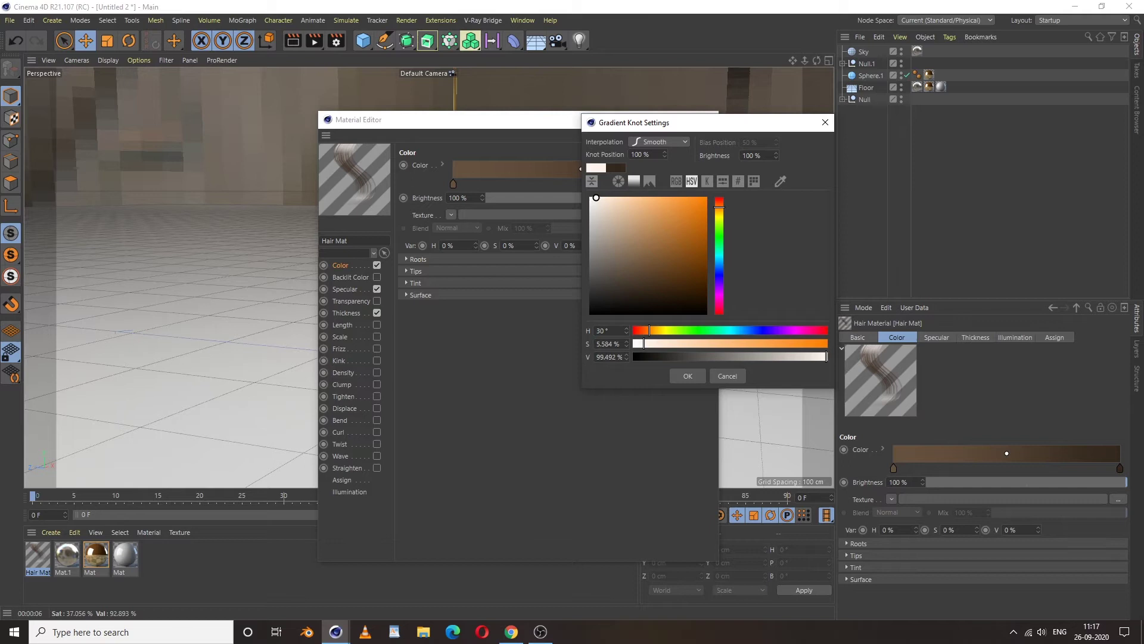
pyautogui.click(687, 375)
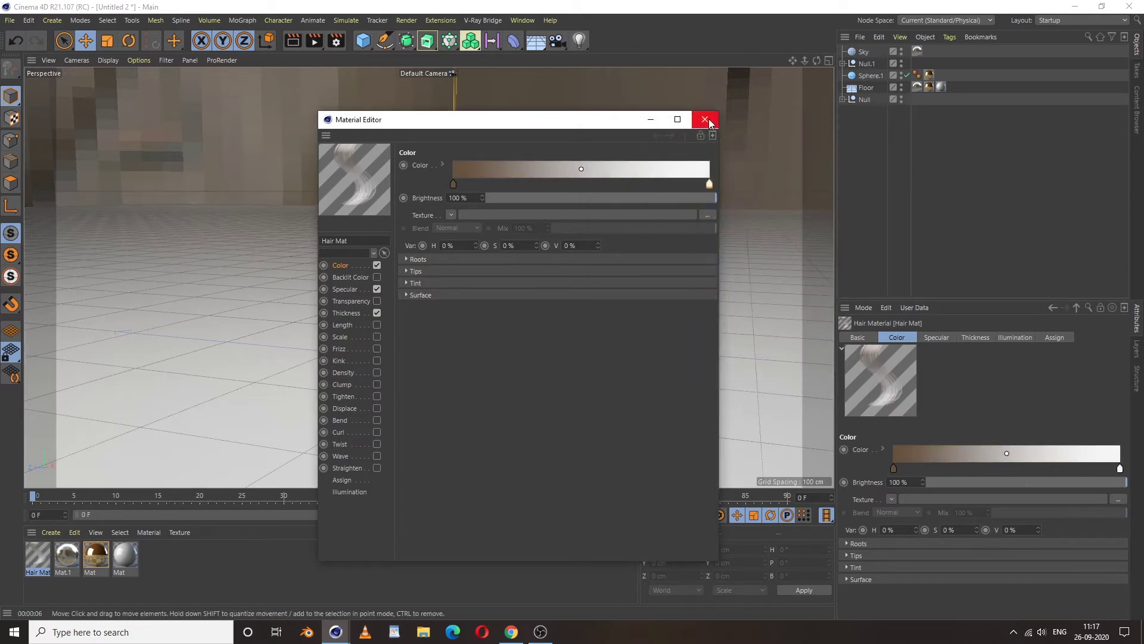
pyautogui.click(705, 119)
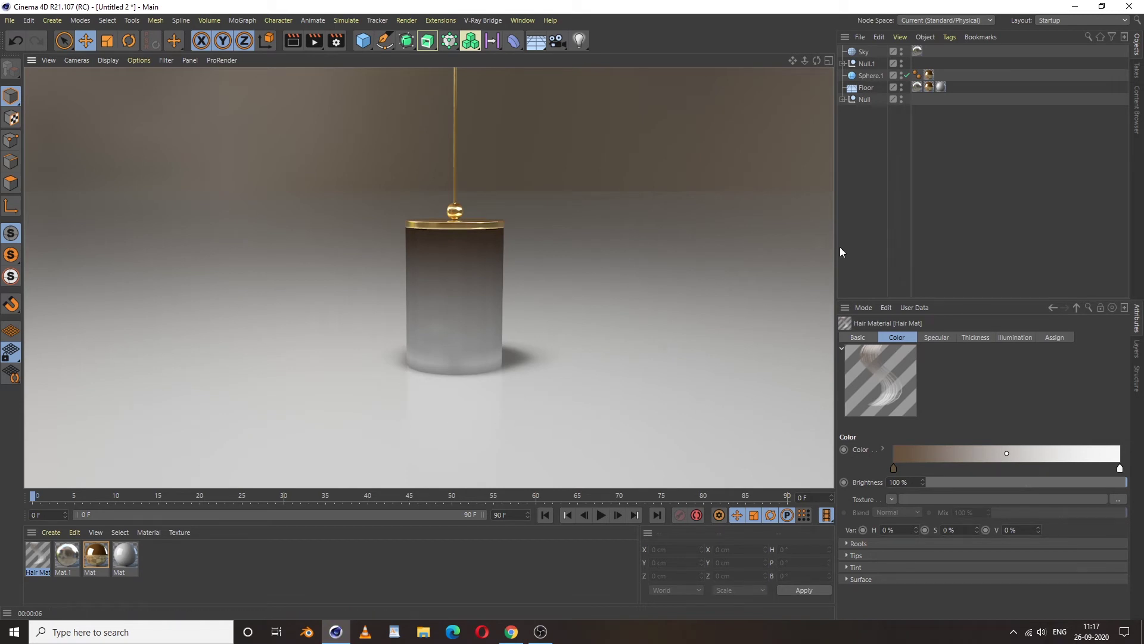
# Enable Curl and Twist on the Hair Mat and lower Curl Amount to 51 %
pyautogui.click(824, 248)
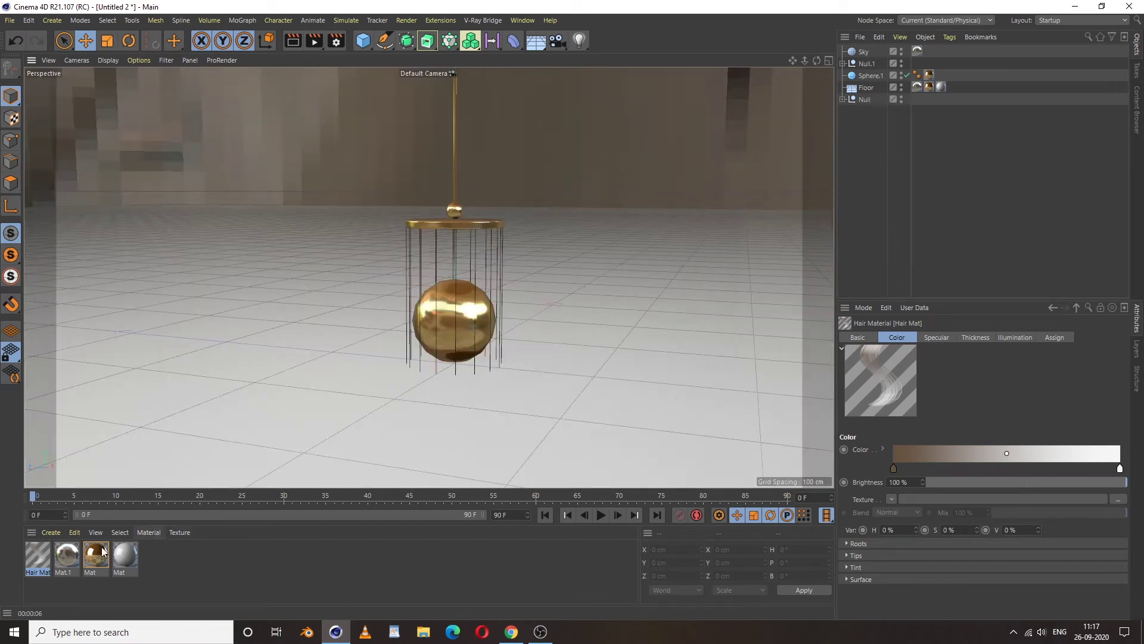
pyautogui.doubleClick(36, 559)
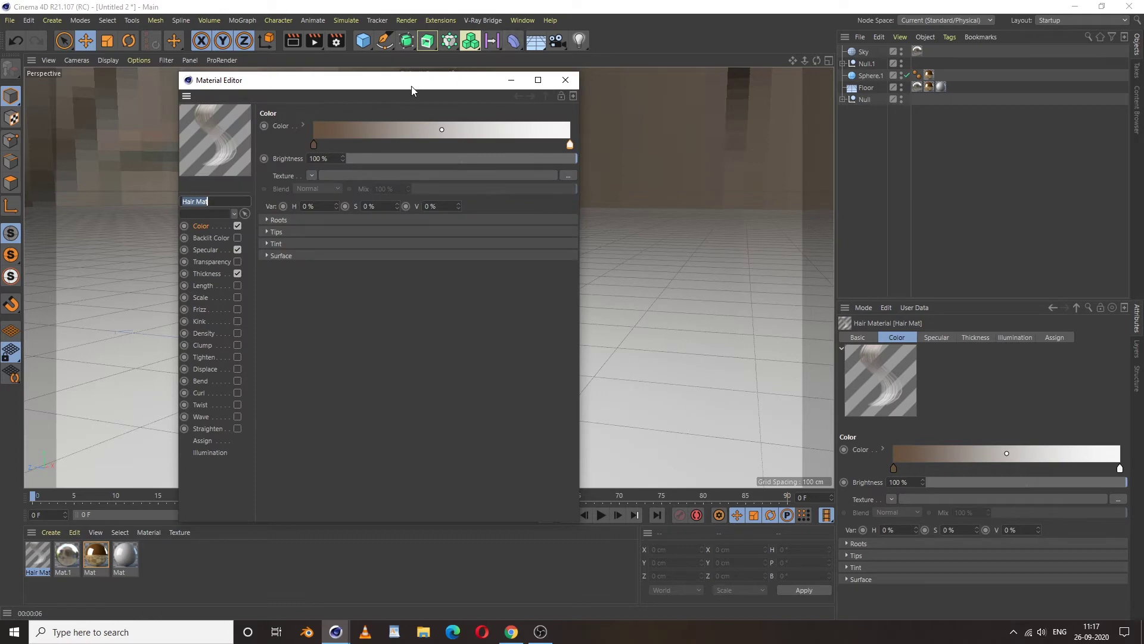
pyautogui.moveTo(416, 83); pyautogui.dragTo(832, 69)
pyautogui.click(618, 373)
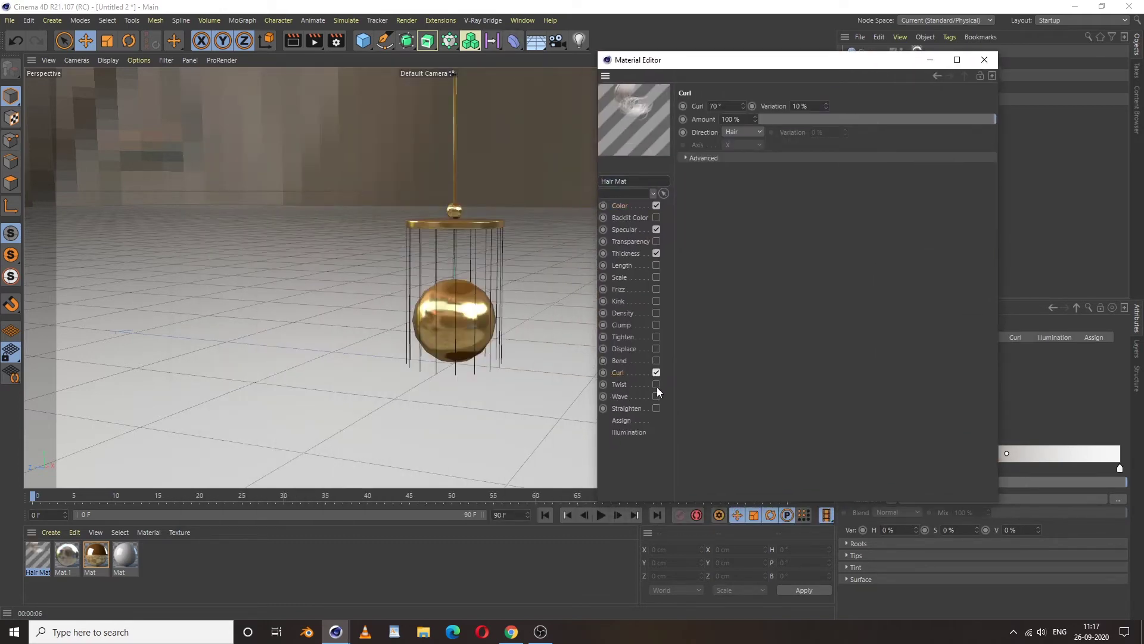
pyautogui.click(656, 387)
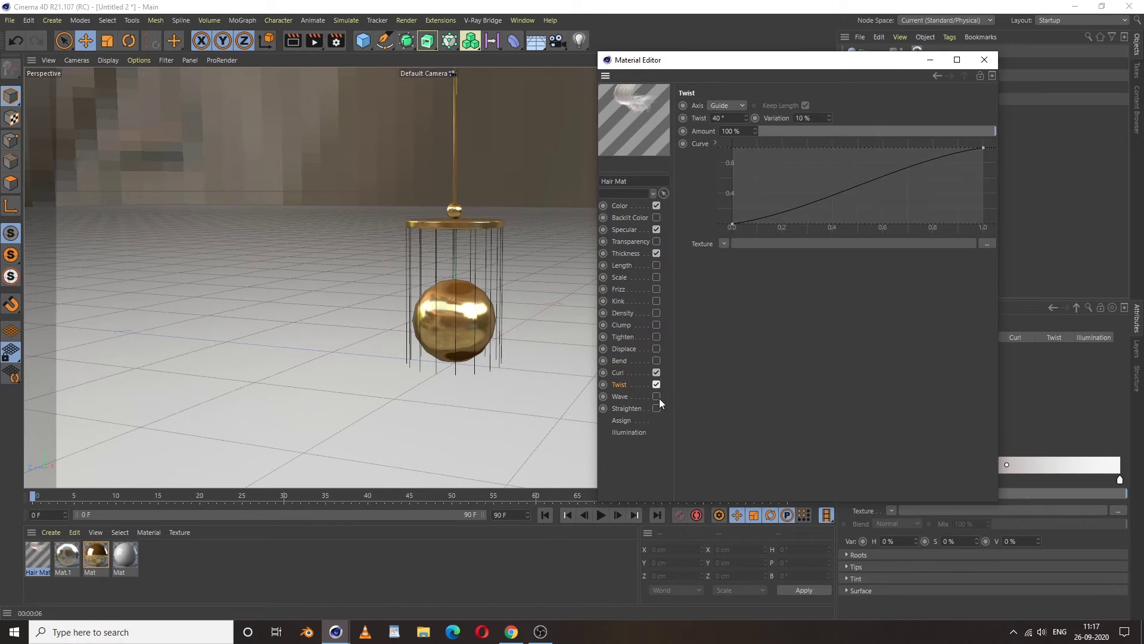
pyautogui.click(618, 373)
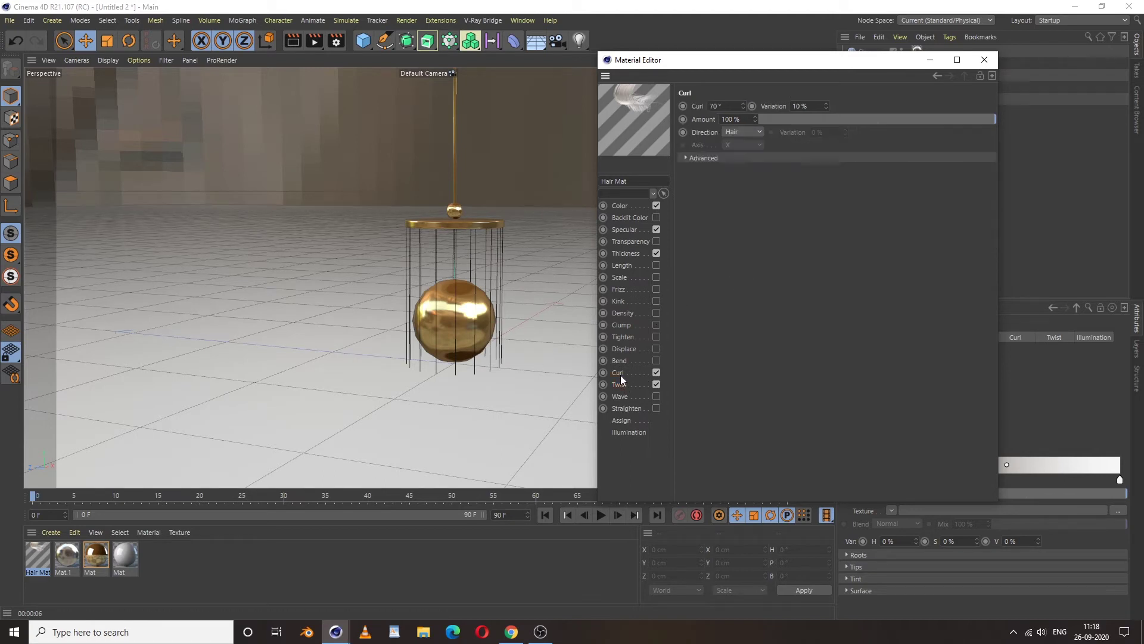
pyautogui.click(880, 122)
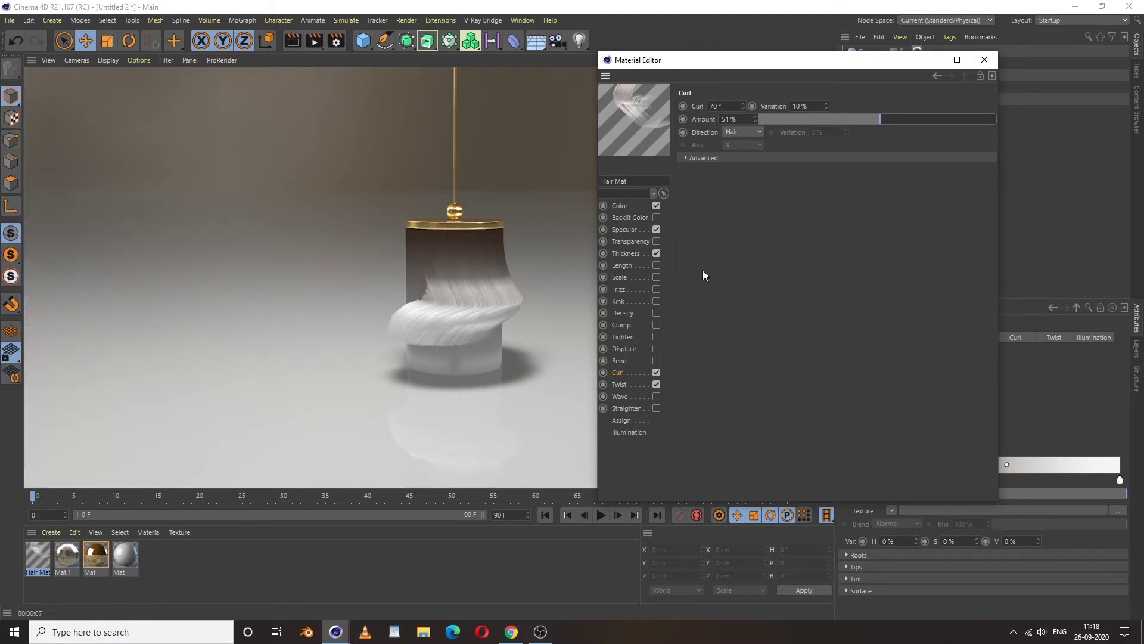
pyautogui.click(992, 58)
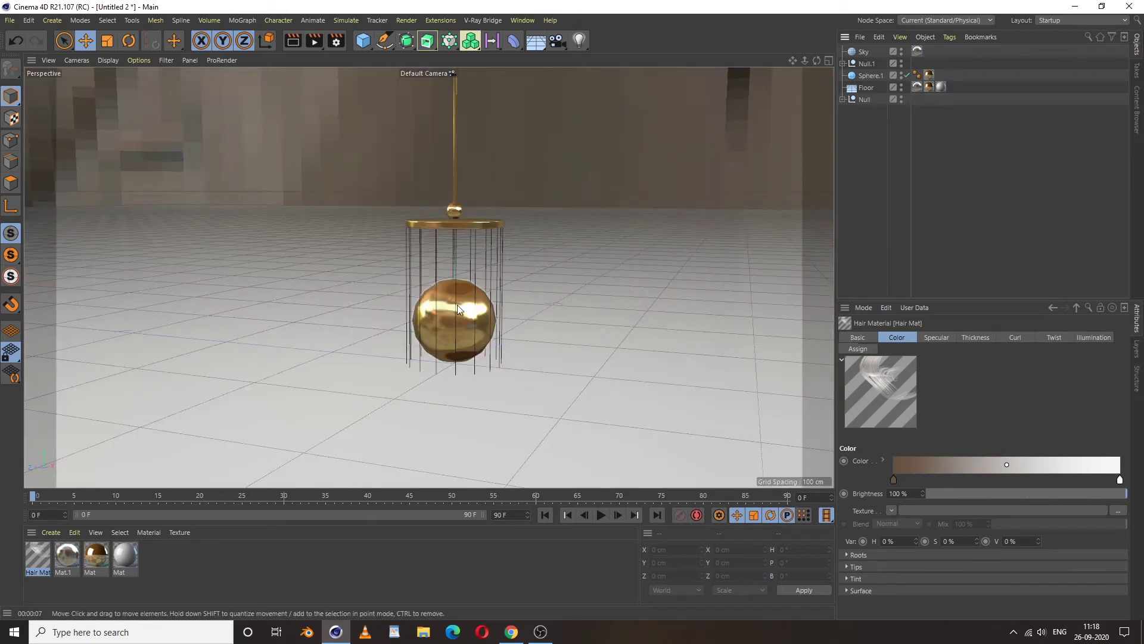
# Set the animation end frame to 150 and extend the preview range to all 150 frames
pyautogui.click(865, 67)
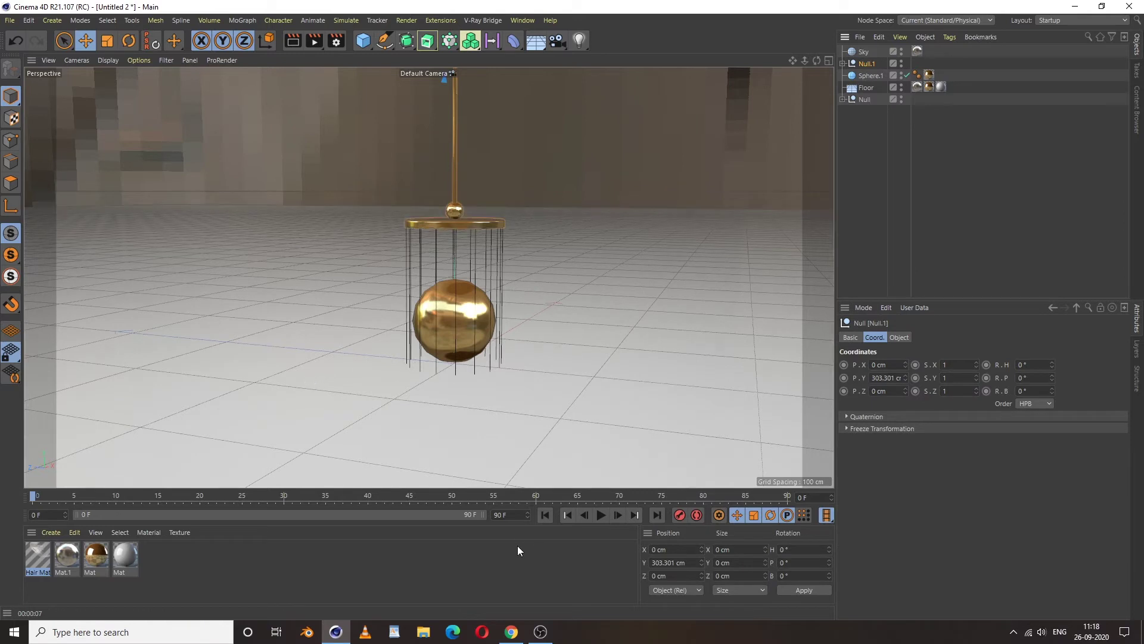
pyautogui.click(515, 516)
pyautogui.write('150')
pyautogui.press('Return')
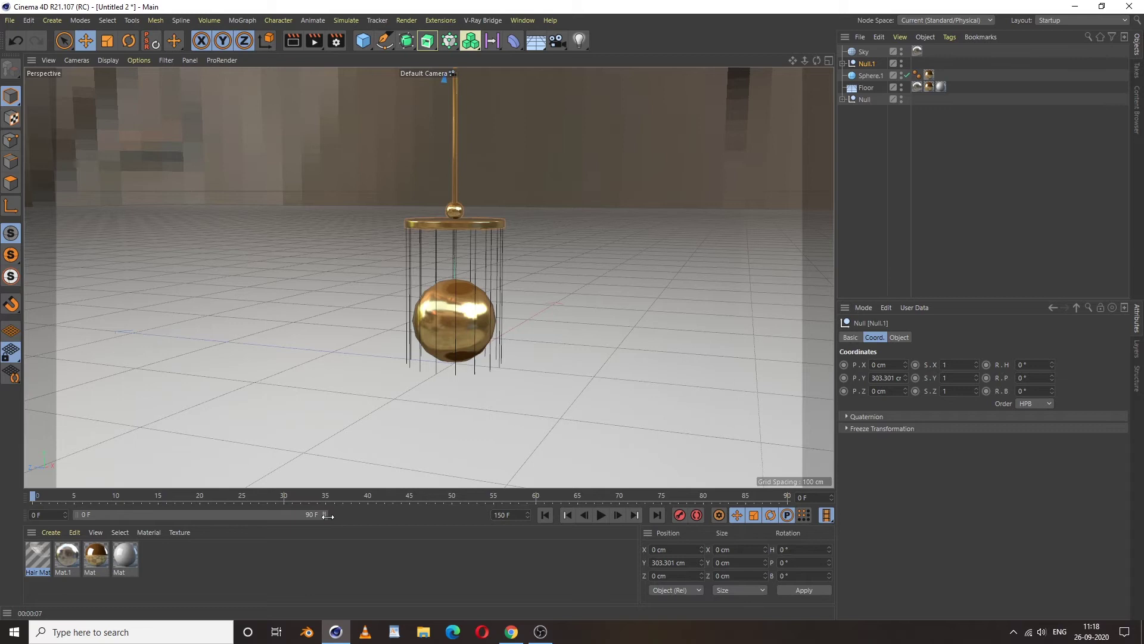
pyautogui.moveTo(326, 515); pyautogui.dragTo(484, 514)
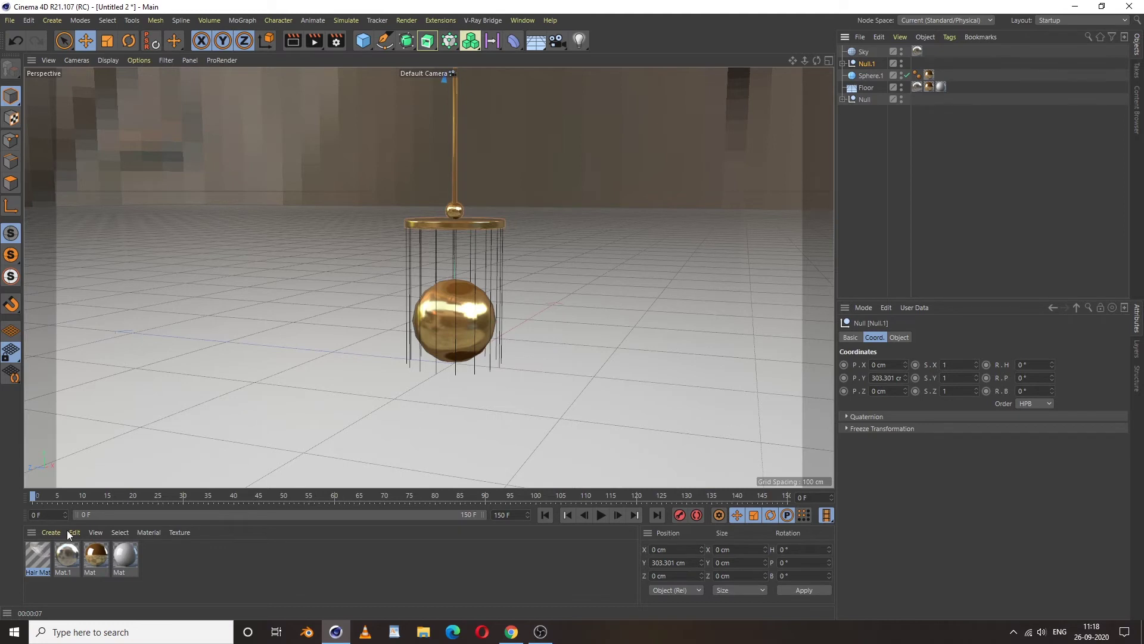
# Set Null.1's bank rotation to -45° and key it at frame 0
pyautogui.click(1026, 391)
pyautogui.write('-45')
pyautogui.press('Return')
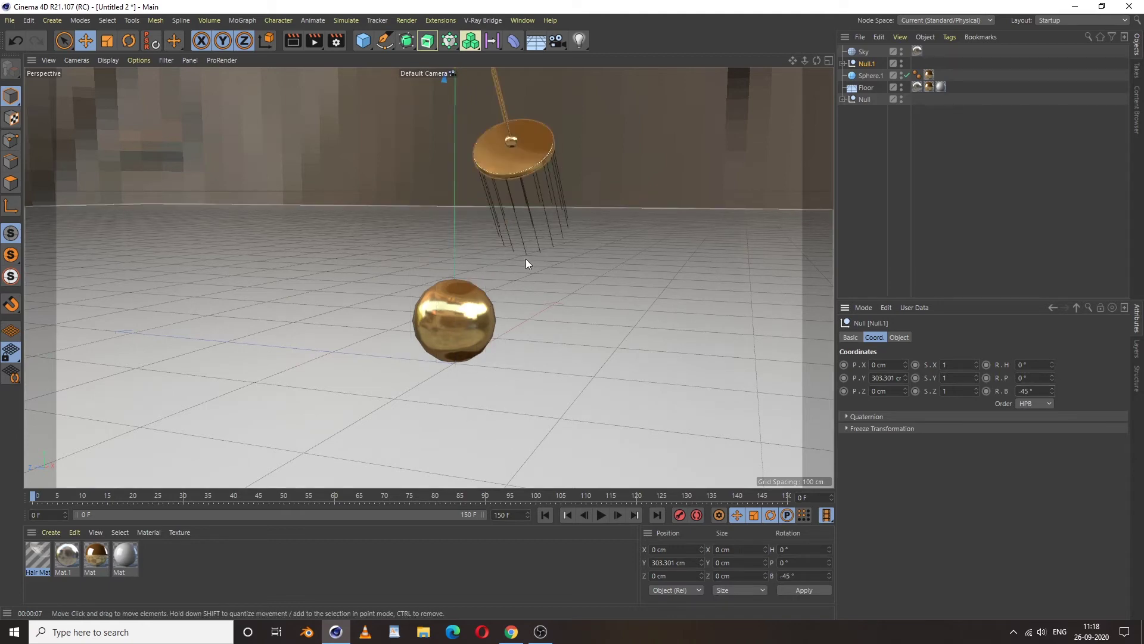
pyautogui.keyDown('alt'); pyautogui.moveTo(524, 284); pyautogui.dragTo(470, 283); pyautogui.keyUp('alt')
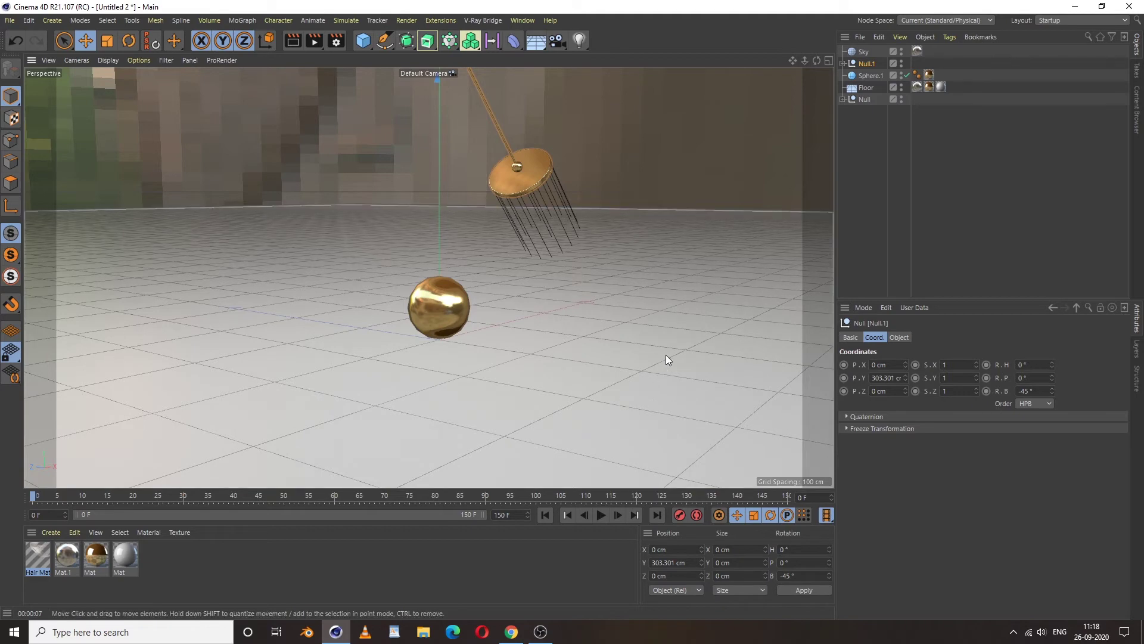
pyautogui.keyDown('alt'); pyautogui.moveTo(614, 339); pyautogui.dragTo(524, 322); pyautogui.keyUp('alt')
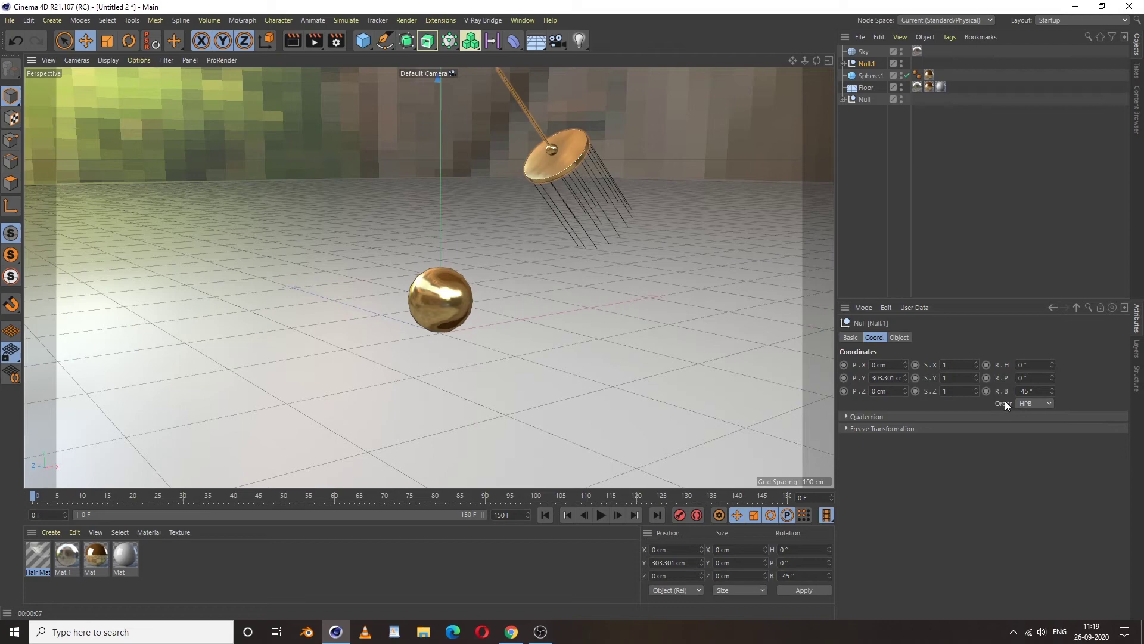
pyautogui.click(987, 391)
# Key the bank rotation at 0° on frame 30 and 45° on frame 60
pyautogui.click(185, 500)
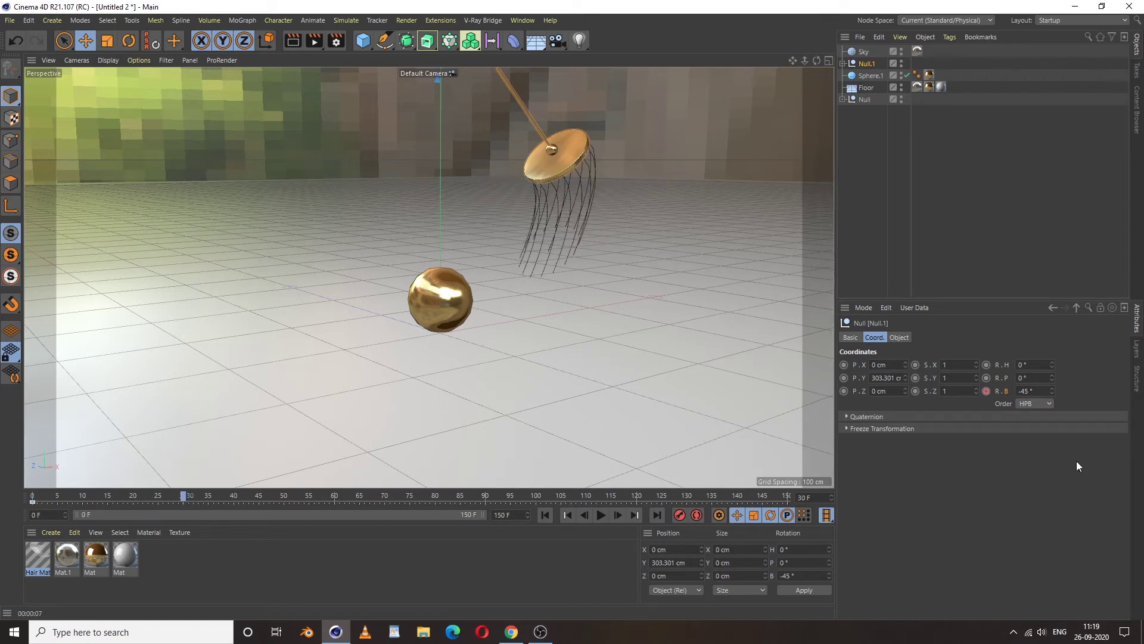
pyautogui.click(1025, 391)
pyautogui.write('0')
pyautogui.press('Return')
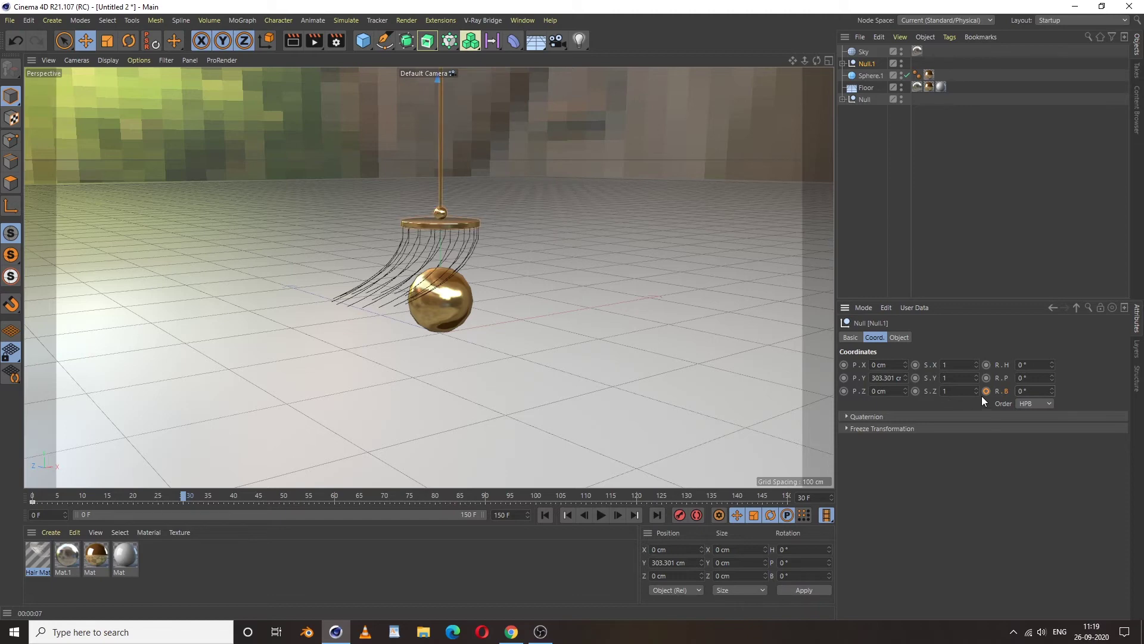
pyautogui.click(335, 495)
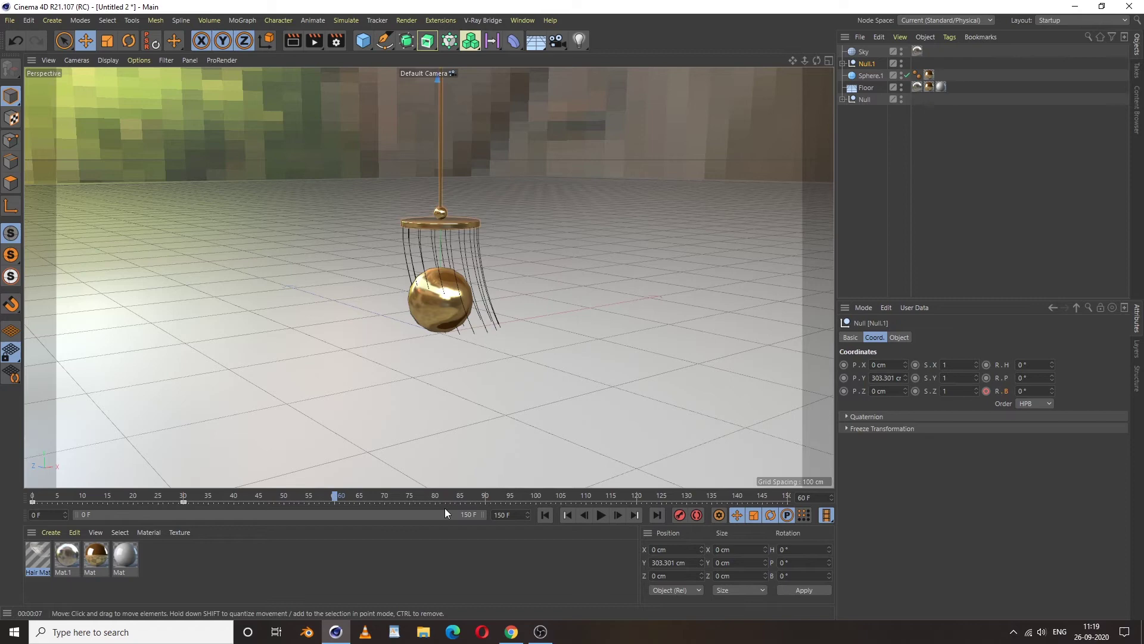
pyautogui.doubleClick(1033, 390)
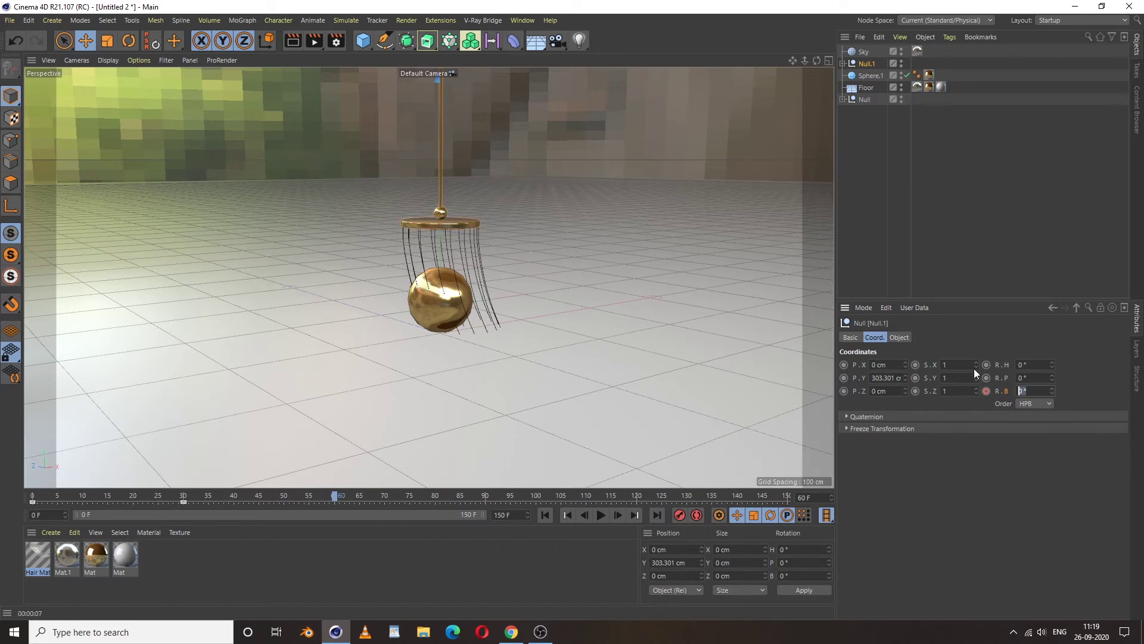
pyautogui.write('45')
pyautogui.press('Return')
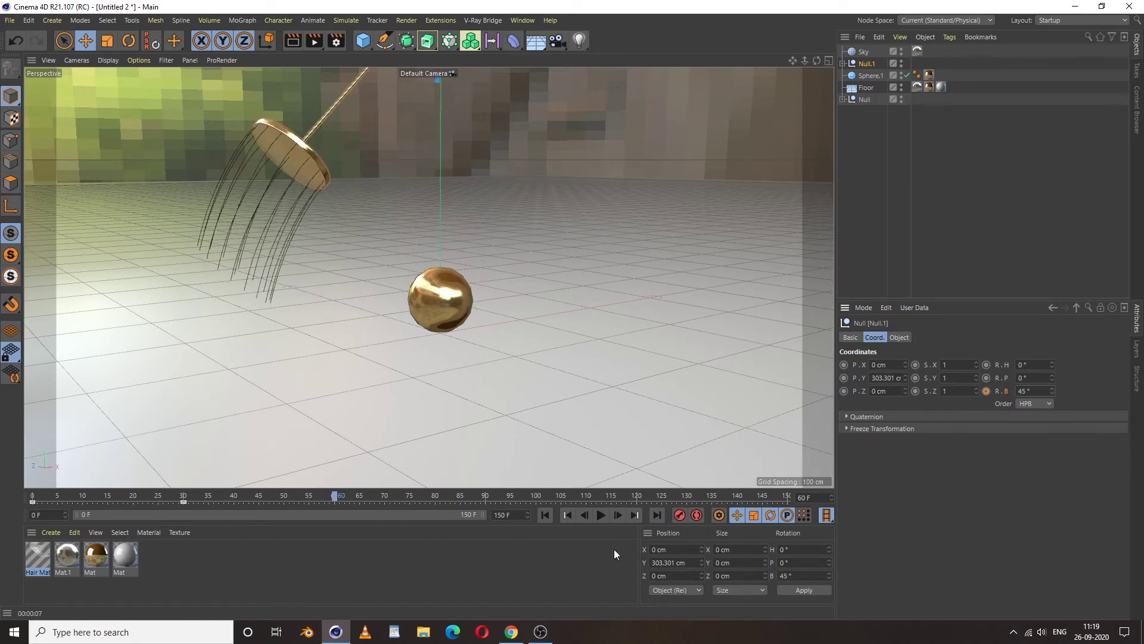
pyautogui.click(986, 391)
# Key the bank rotation at 0° on frame 90 and -45° on frame 120
pyautogui.moveTo(335, 498); pyautogui.dragTo(492, 502)
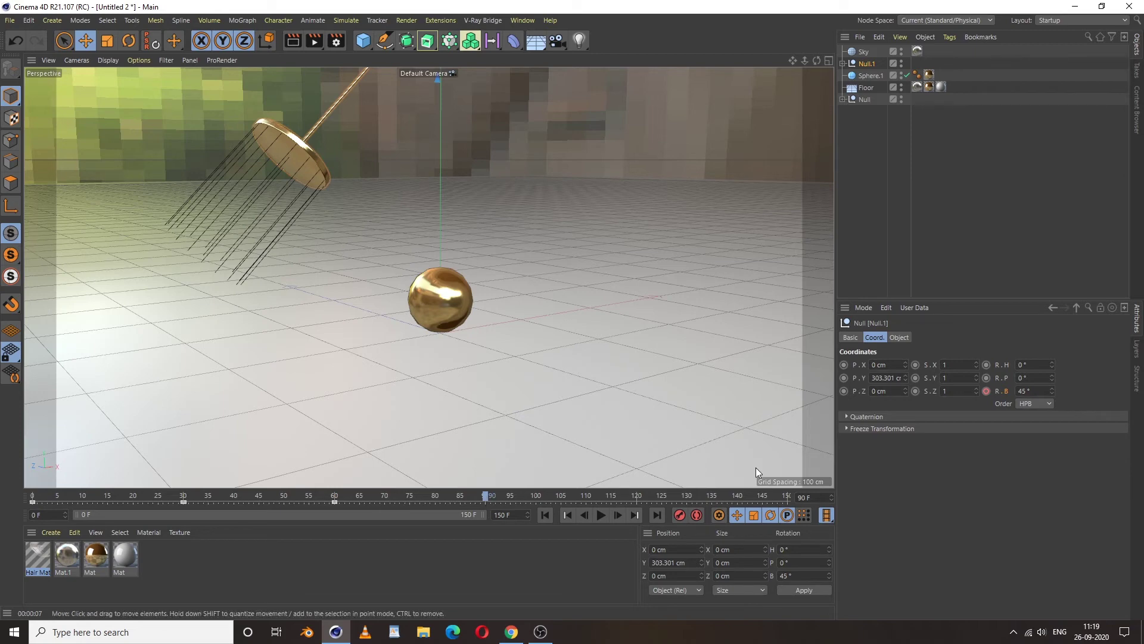
pyautogui.click(1024, 391)
pyautogui.write('0')
pyautogui.press('Return')
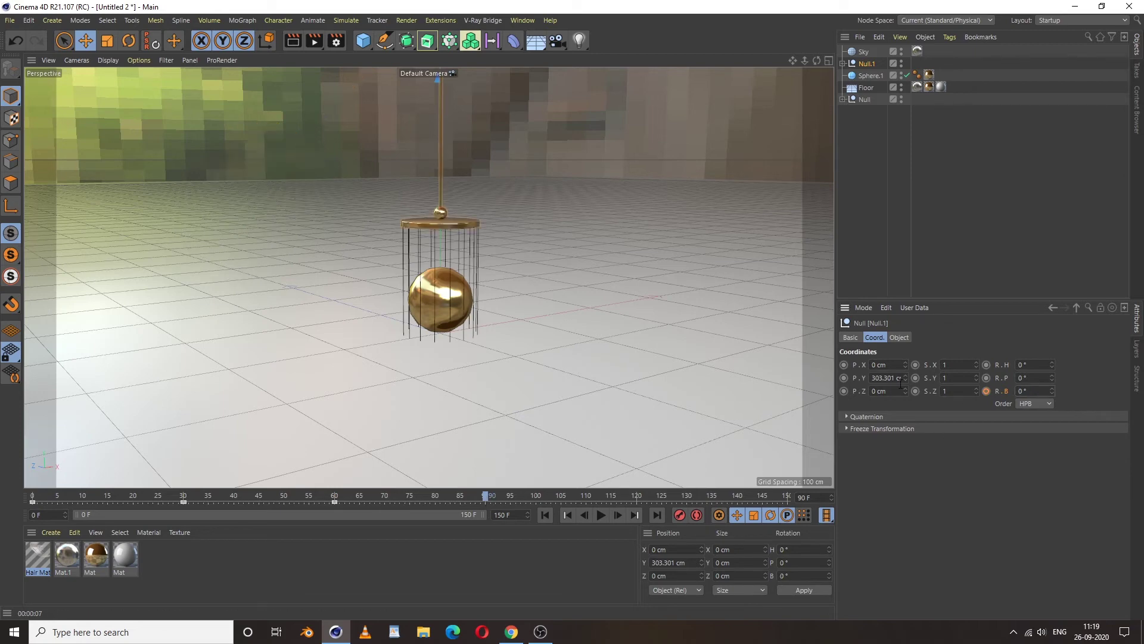
pyautogui.click(986, 391)
pyautogui.click(638, 495)
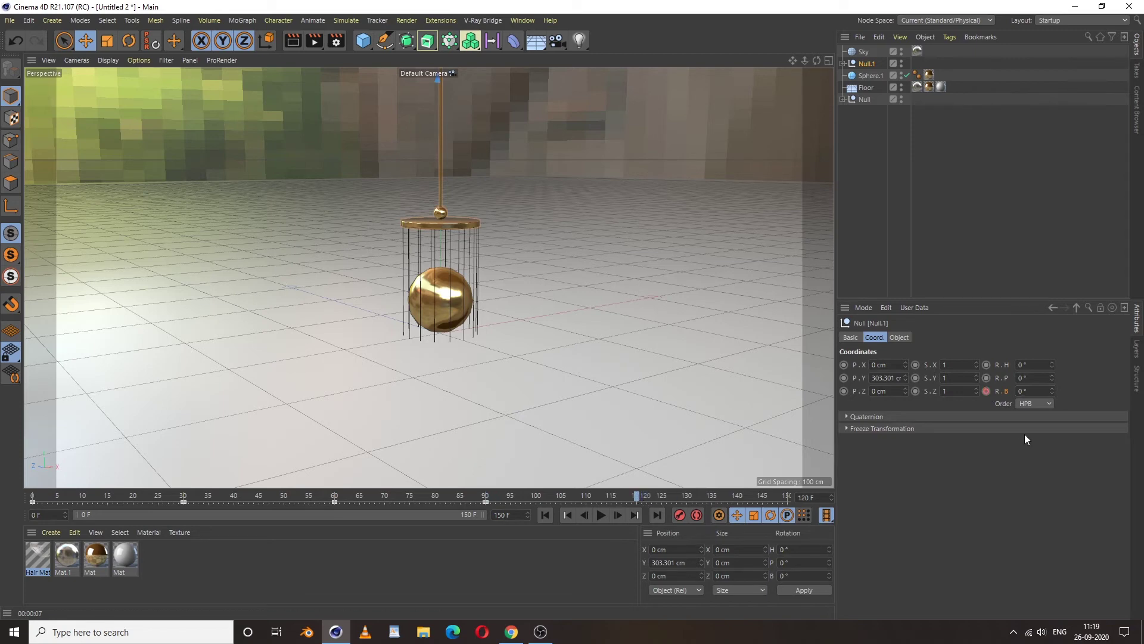
pyautogui.click(1024, 391)
pyautogui.write('-45')
pyautogui.press('Return')
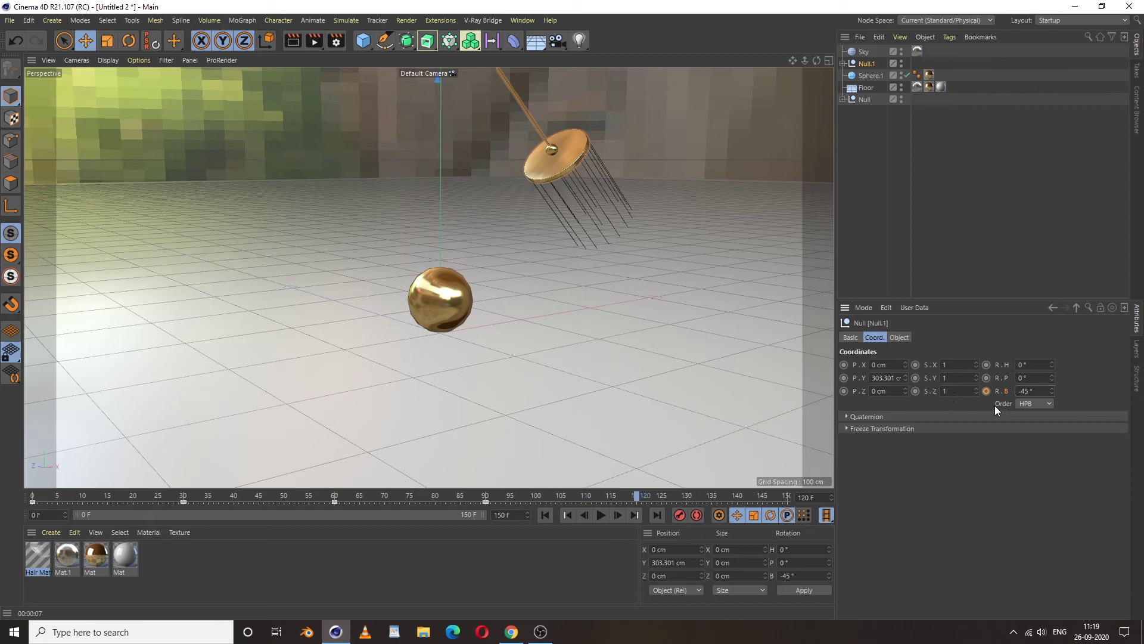
# Set the bank rotation to 0° at frame 150, then play the swing from the start
pyautogui.hotkey('shift', 'g')
pyautogui.click(1025, 391)
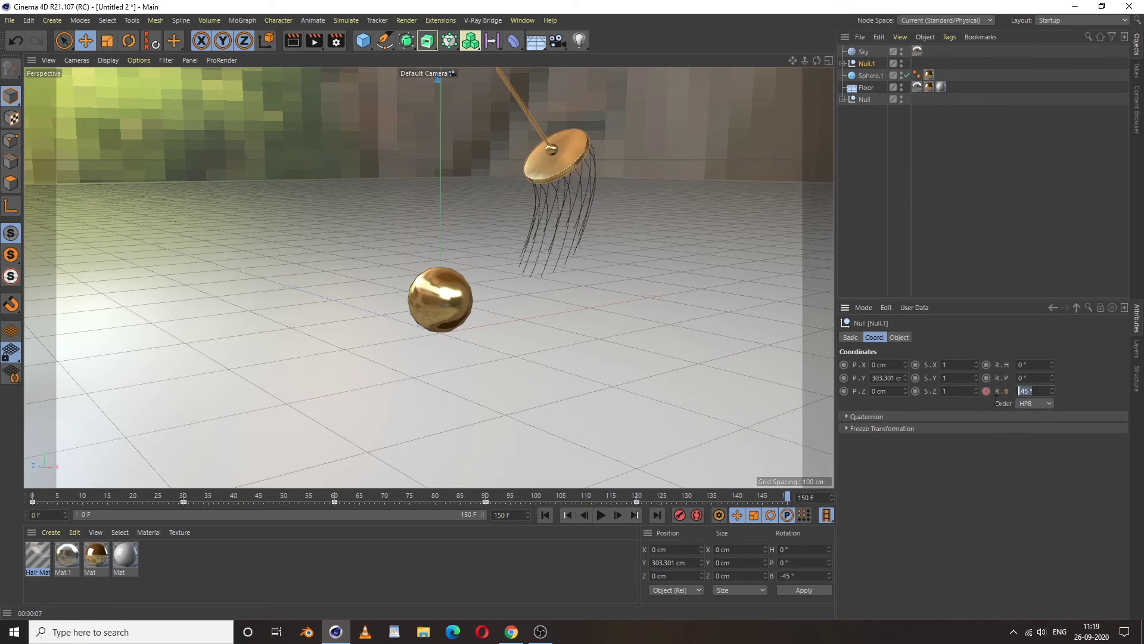
pyautogui.write('0')
pyautogui.press('Return')
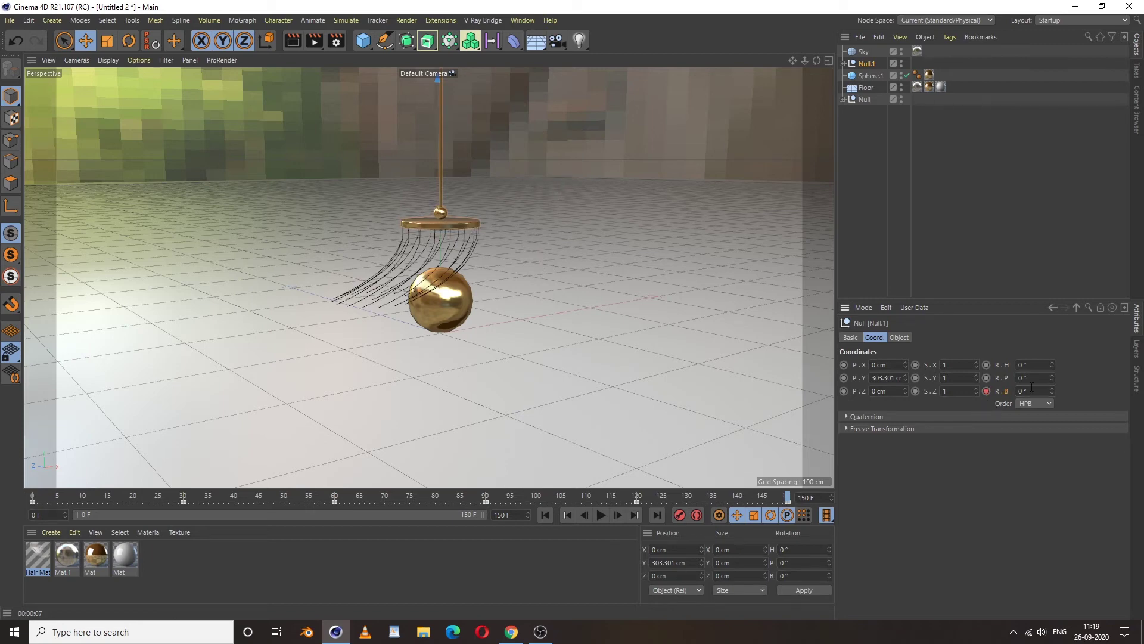
pyautogui.click(545, 514)
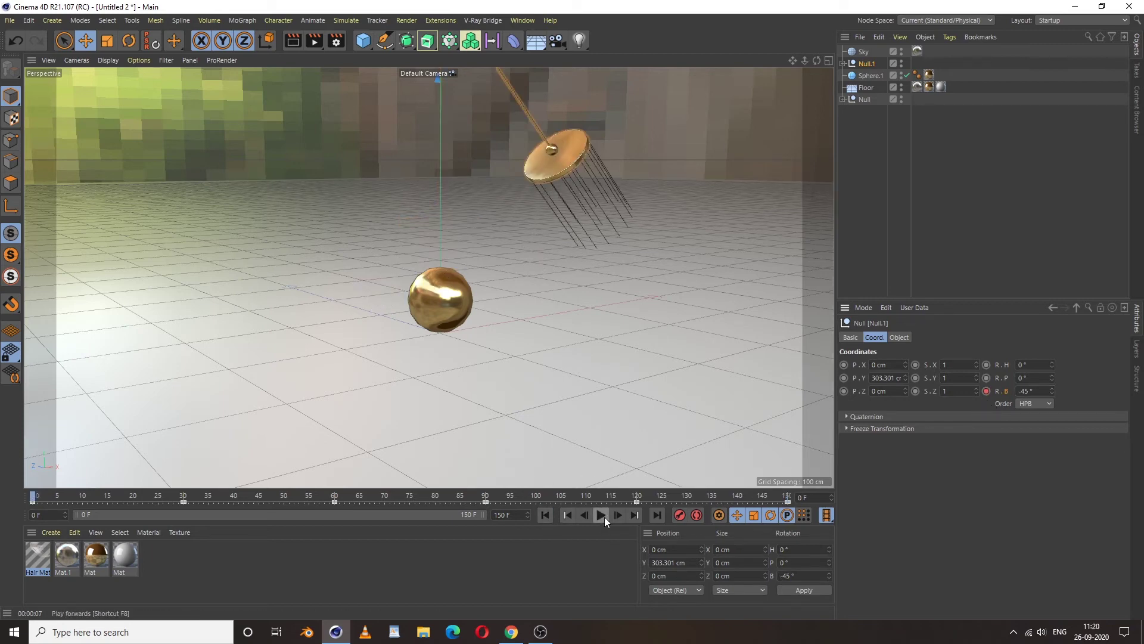
pyautogui.click(604, 517)
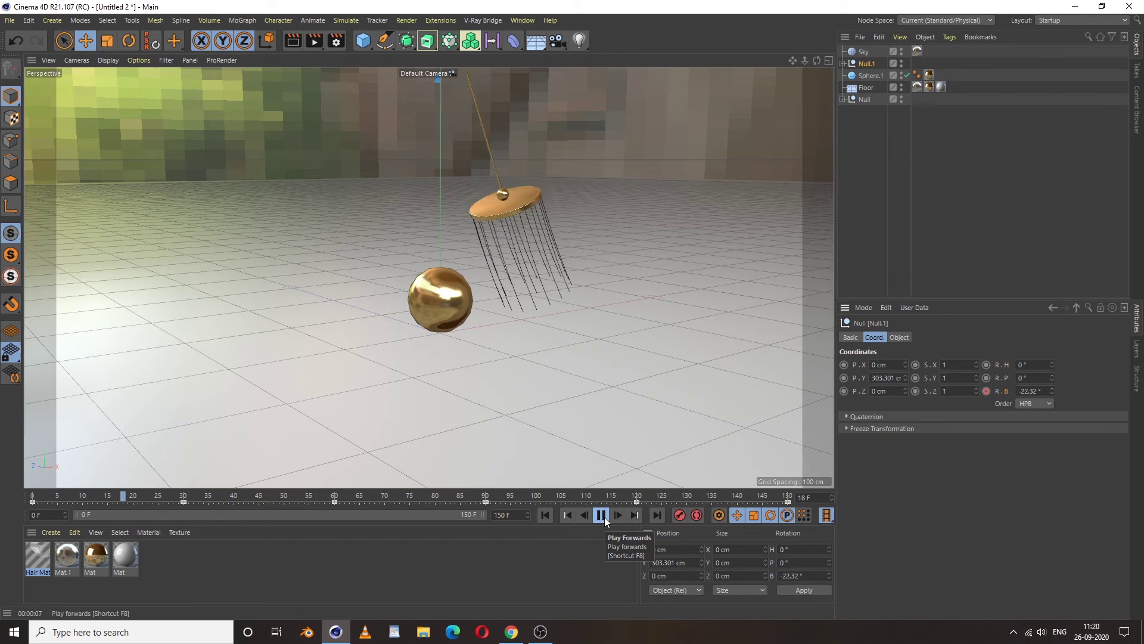
pyautogui.click(602, 515)
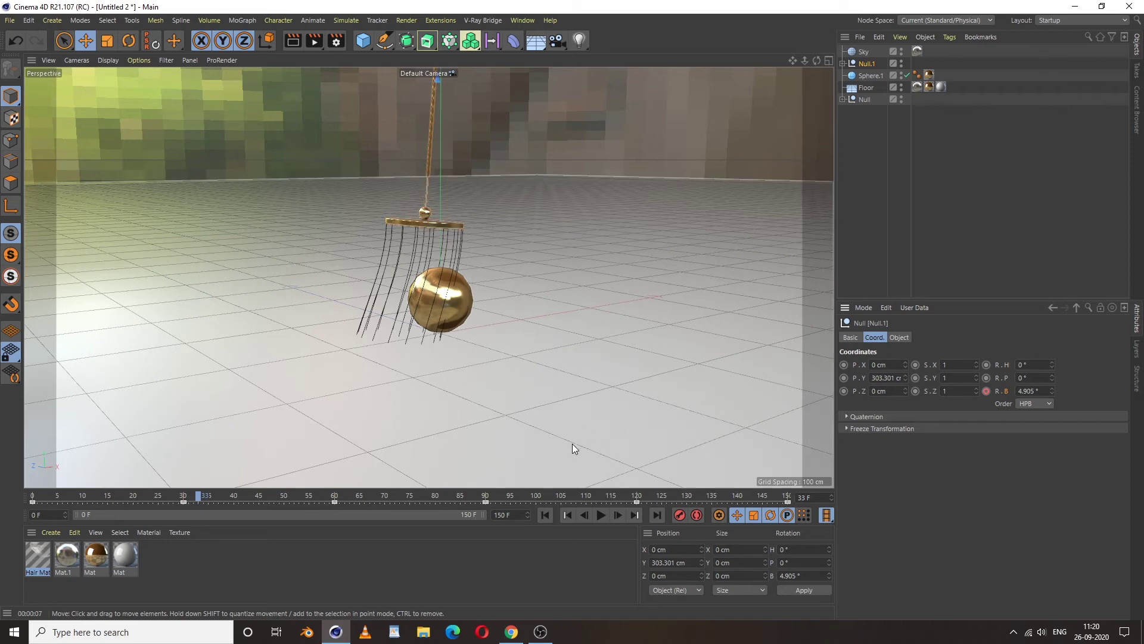
# Add a Hair Collider tag to Sphere.1 and replay the animation to check strand collisions
pyautogui.click(867, 76)
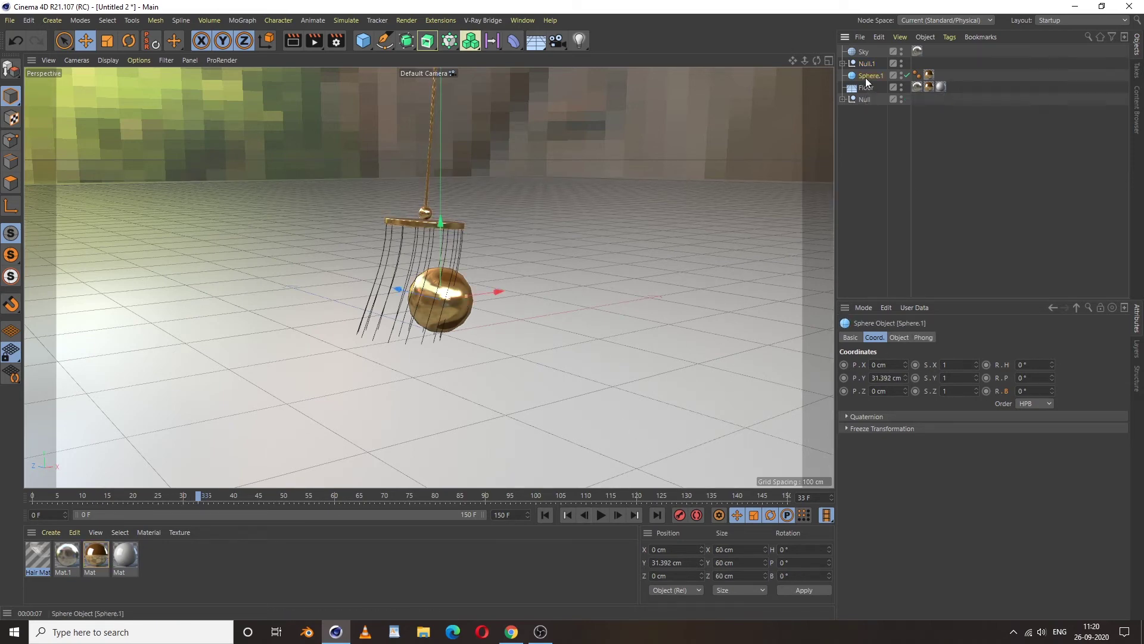
pyautogui.rightClick(873, 76)
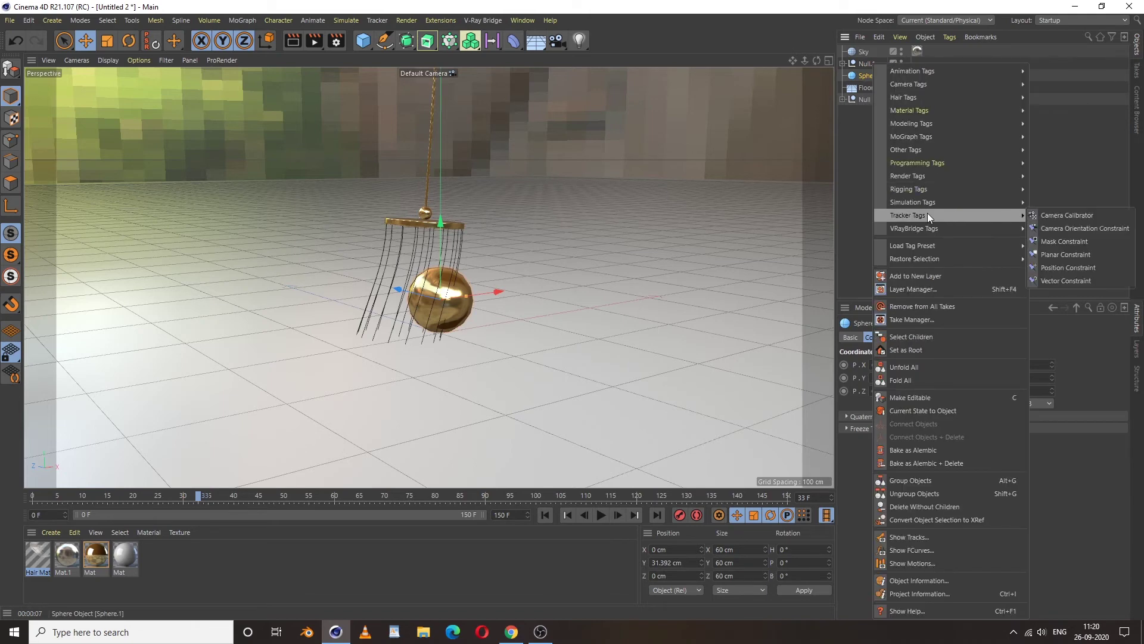
pyautogui.moveTo(918, 110)
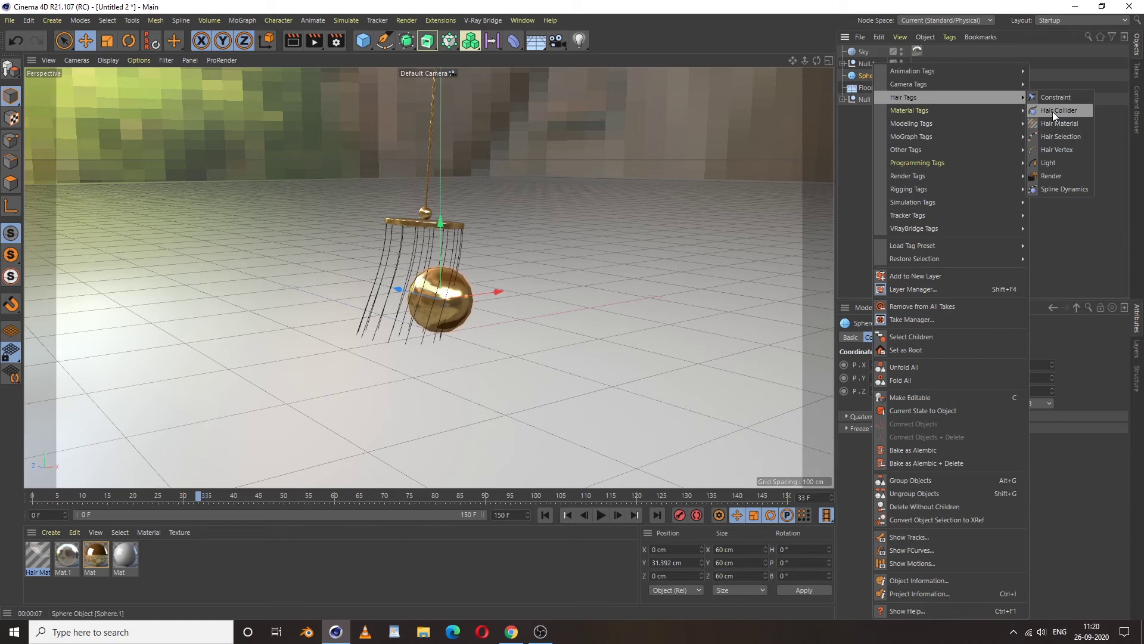
pyautogui.click(1053, 112)
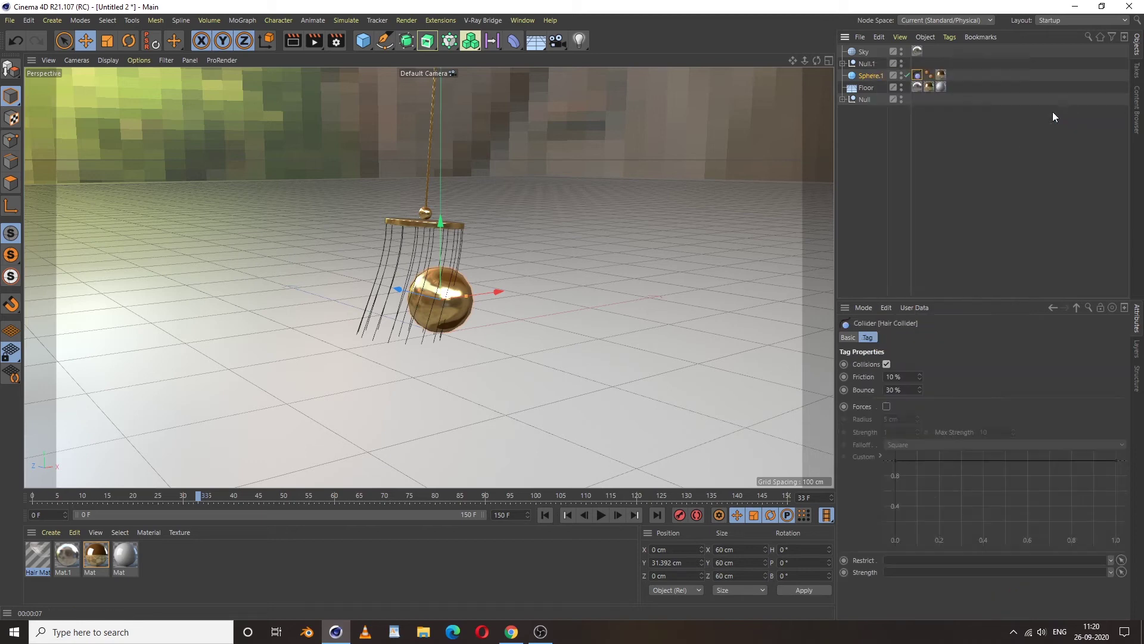
pyautogui.click(546, 516)
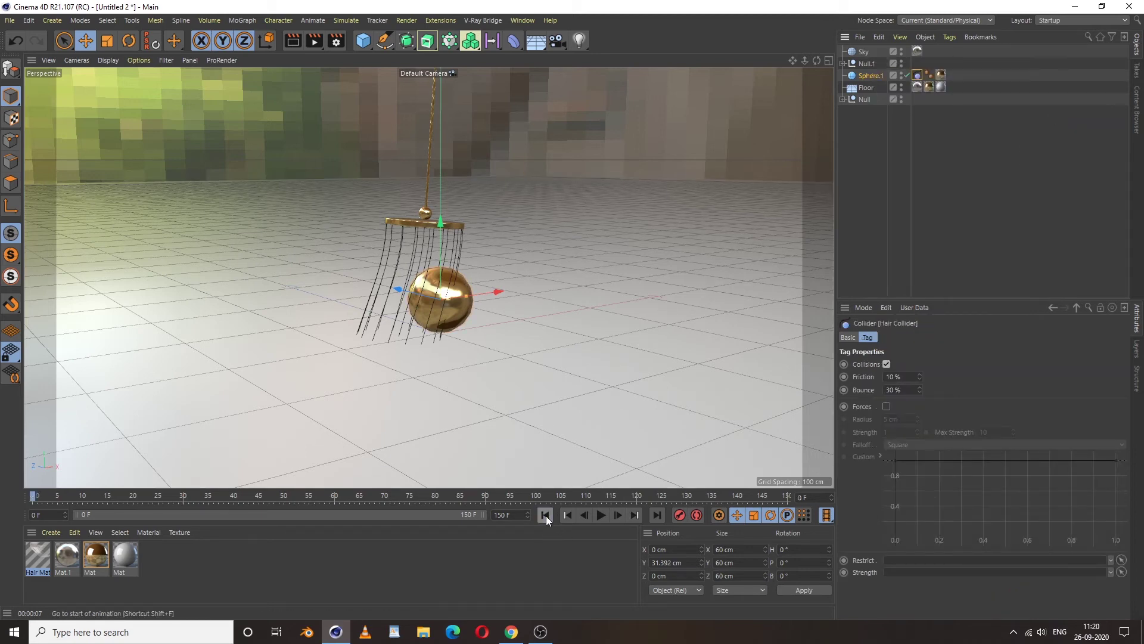
pyautogui.click(600, 516)
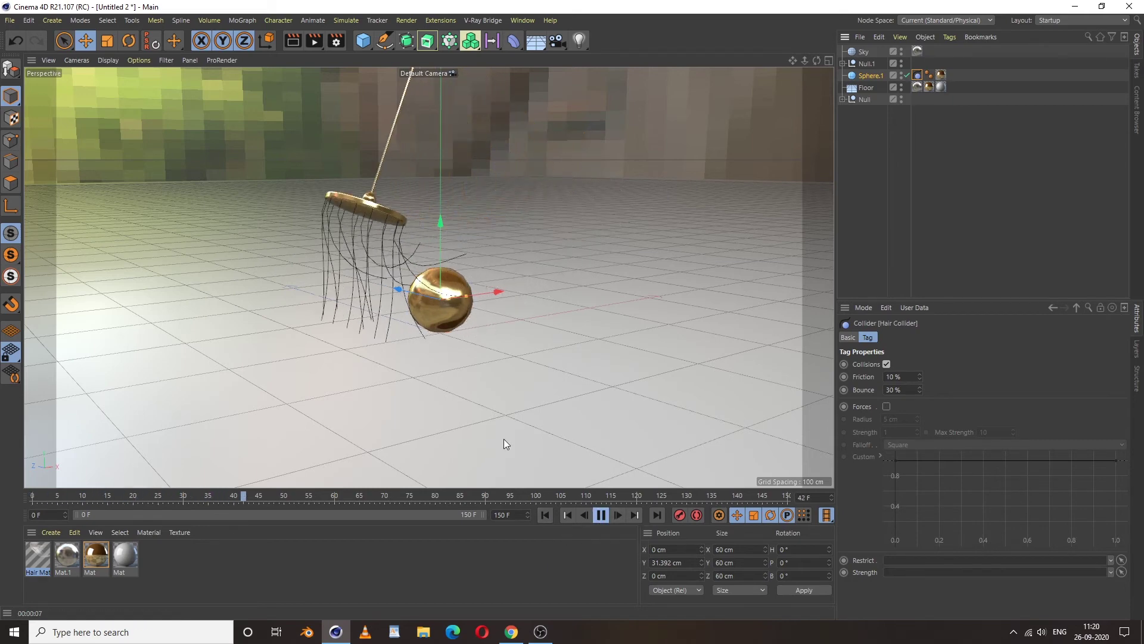
pyautogui.click(862, 211)
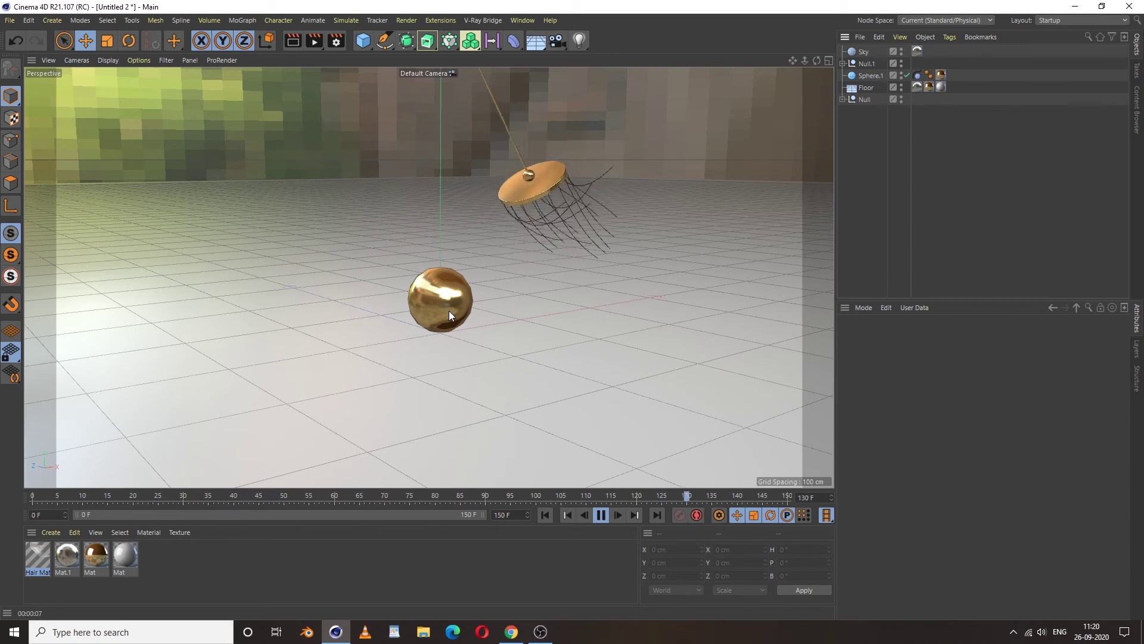
pyautogui.click(602, 520)
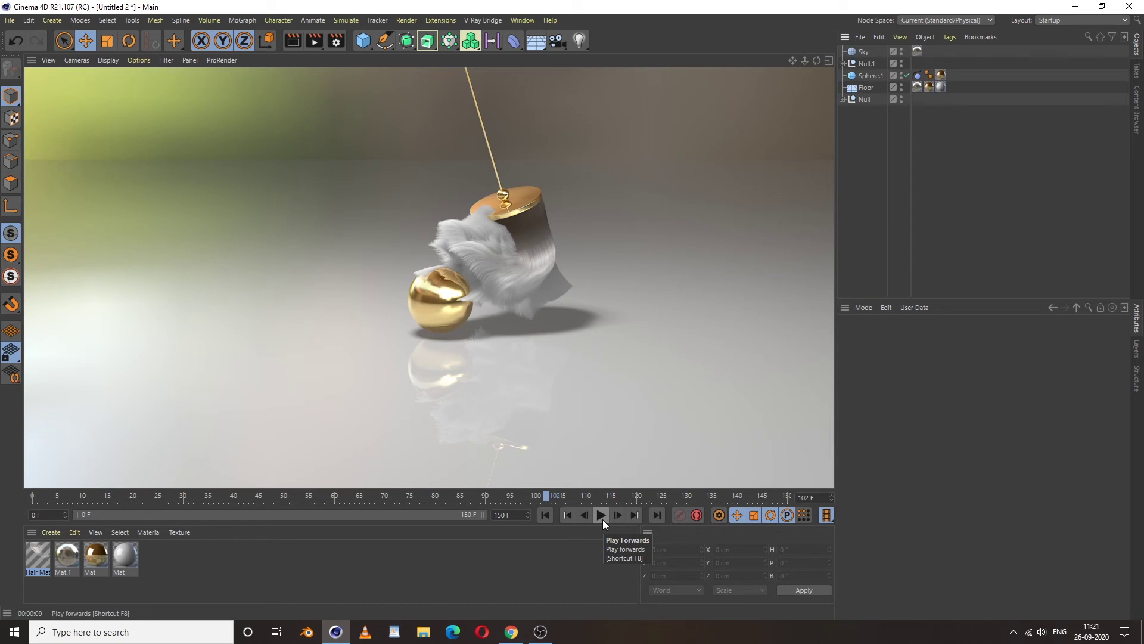
pyautogui.click(602, 520)
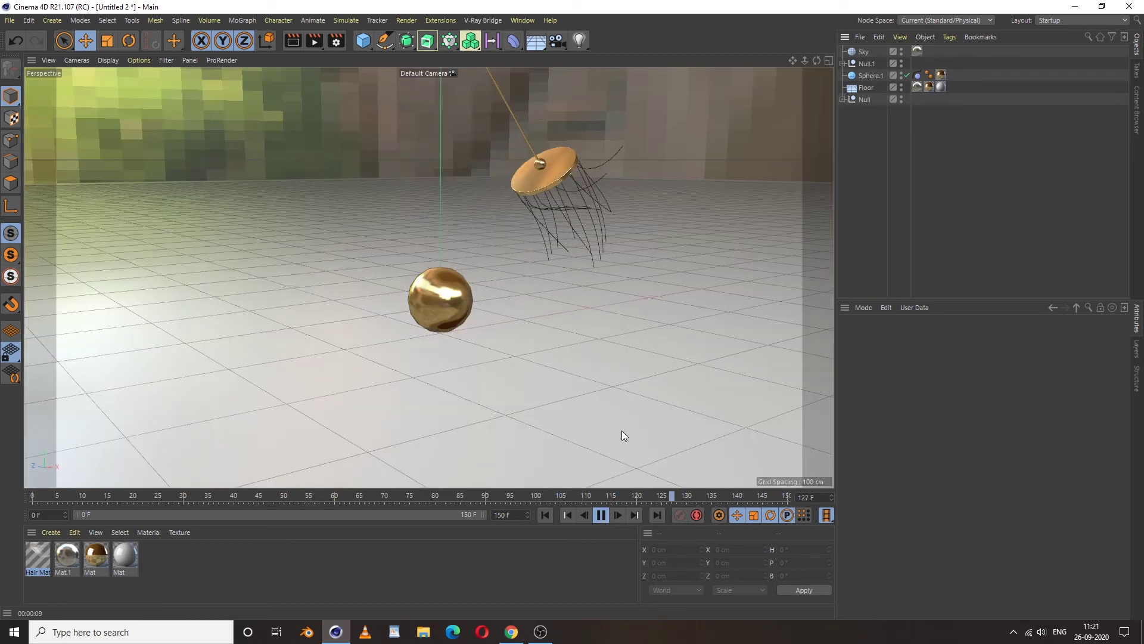
pyautogui.click(602, 515)
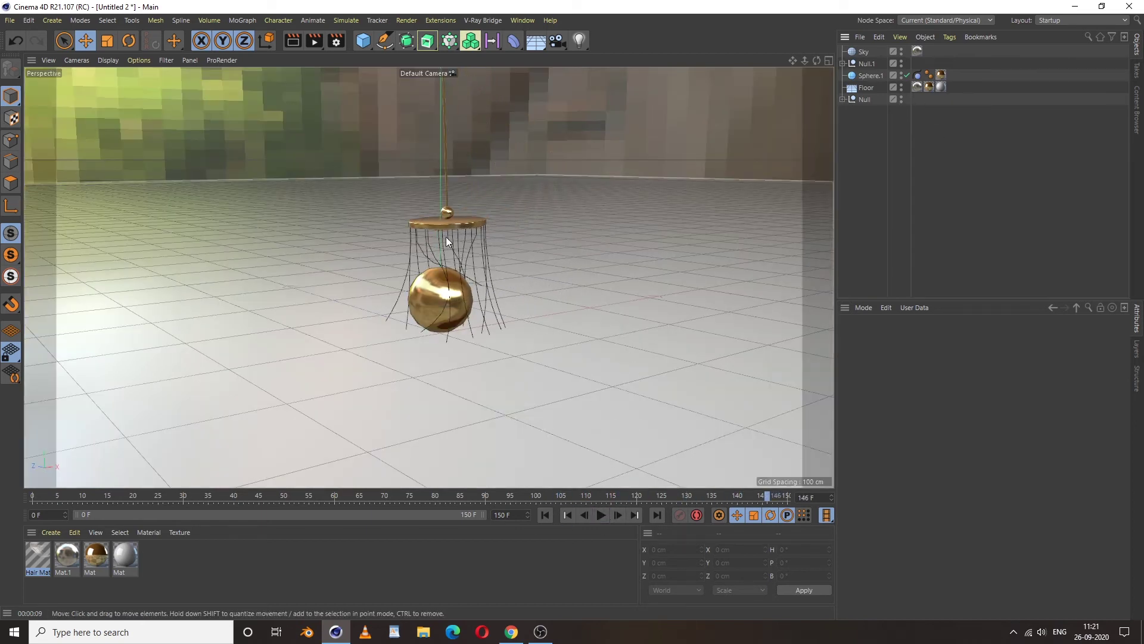
pyautogui.click(428, 221)
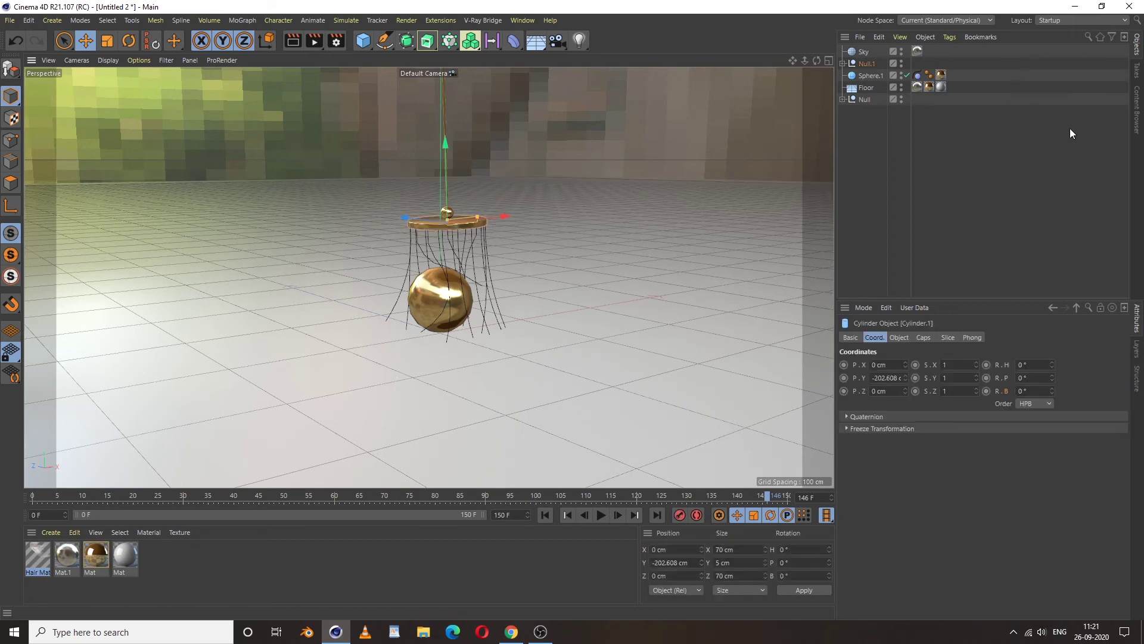
# Add a Hair Collider tag to Cylinder.1 and restart playback of the swing
pyautogui.click(843, 63)
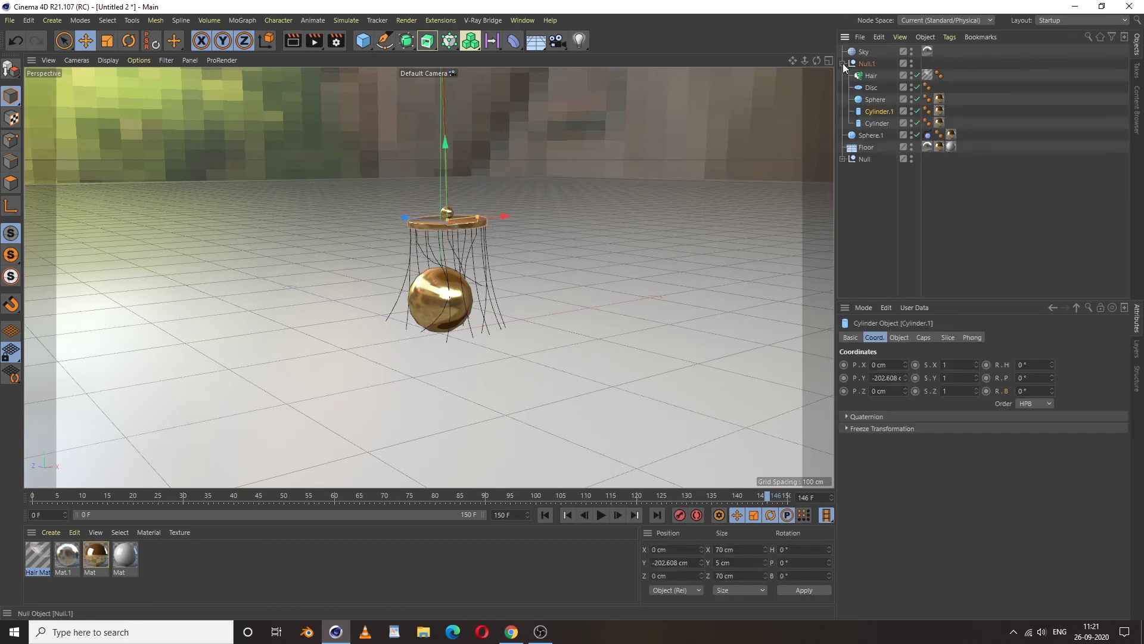
pyautogui.rightClick(874, 112)
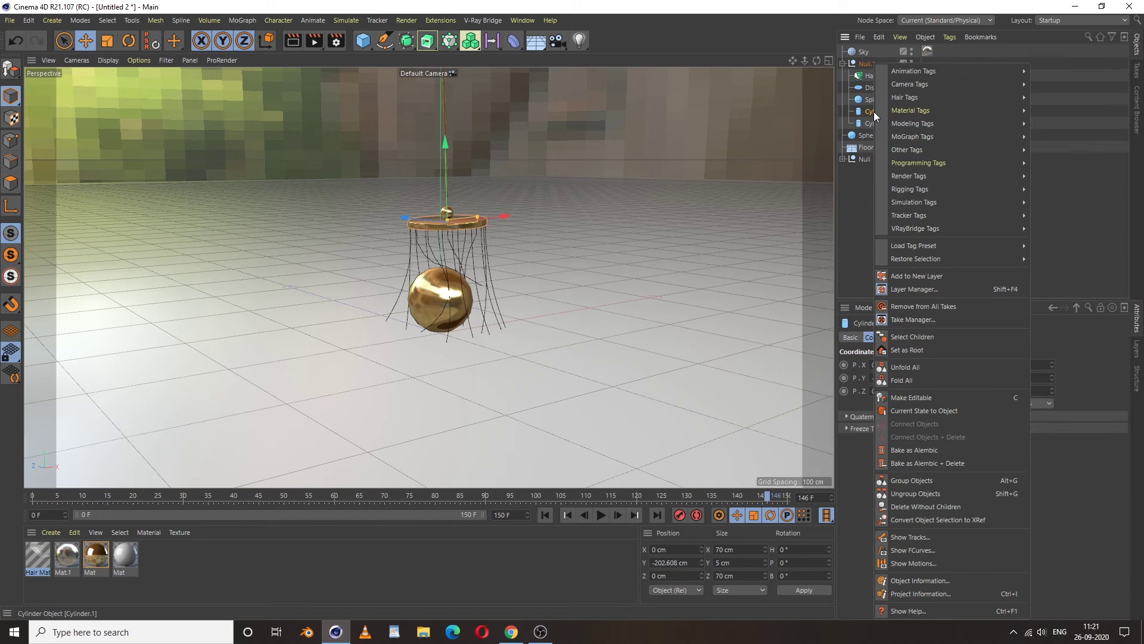
pyautogui.moveTo(928, 102)
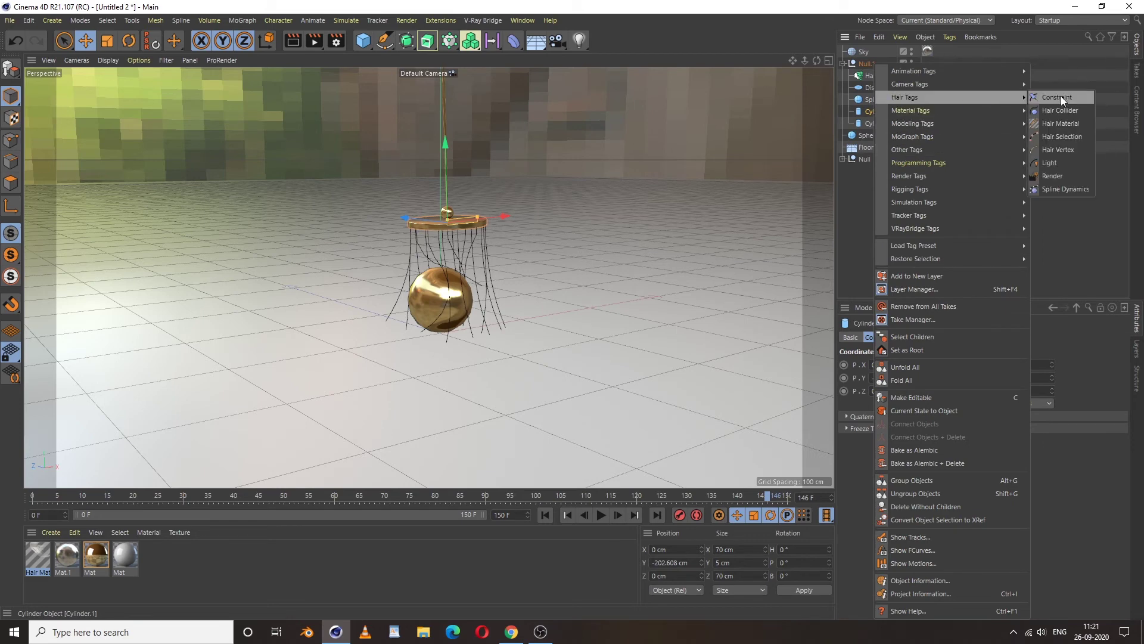
pyautogui.click(1057, 112)
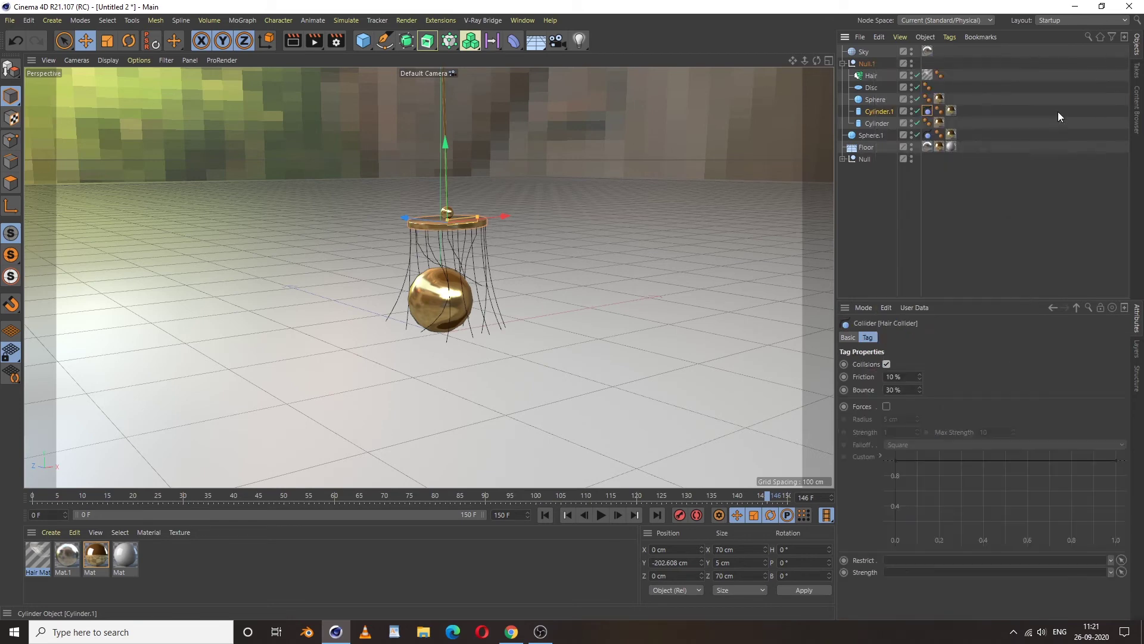
pyautogui.click(544, 515)
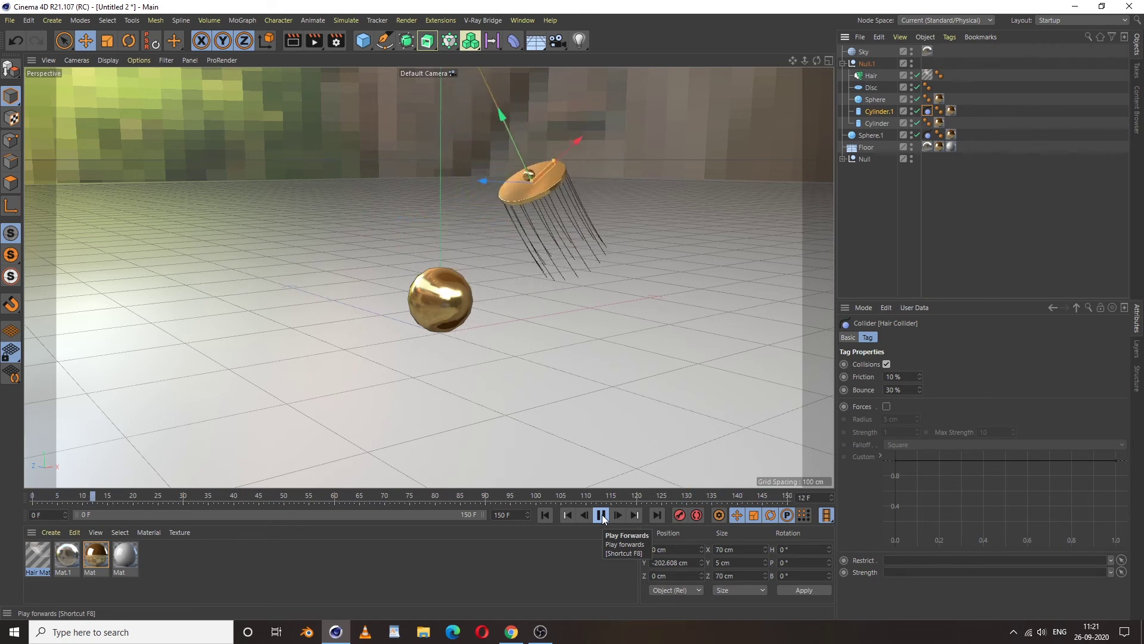
# Set the preview start frame to 30 and play the swing, pausing at frame 104
pyautogui.click(601, 515)
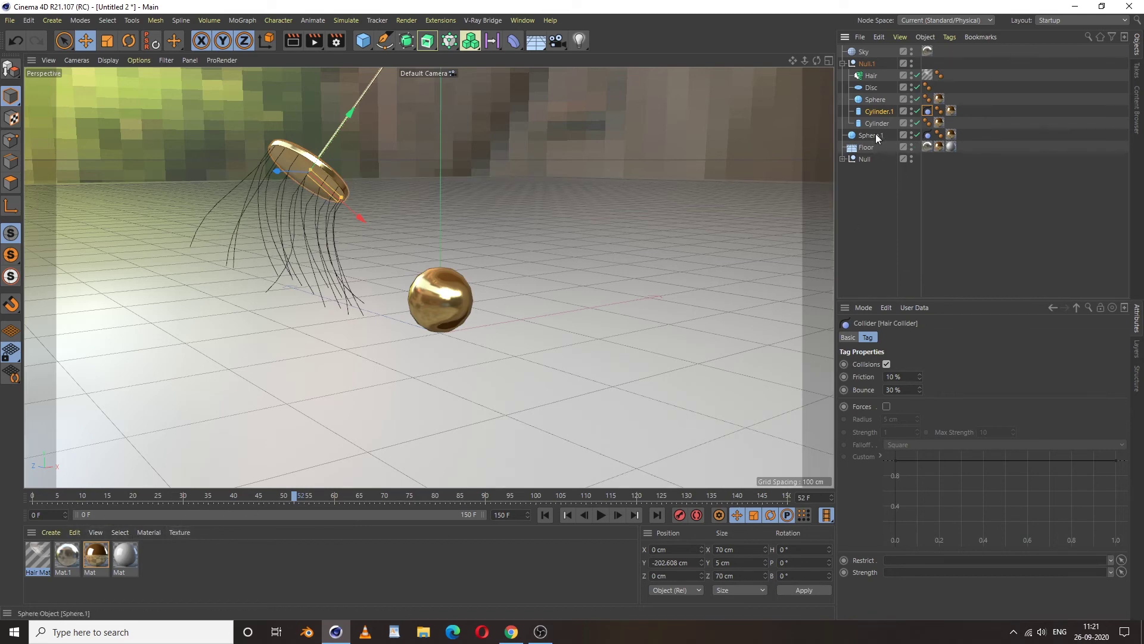
pyautogui.click(868, 64)
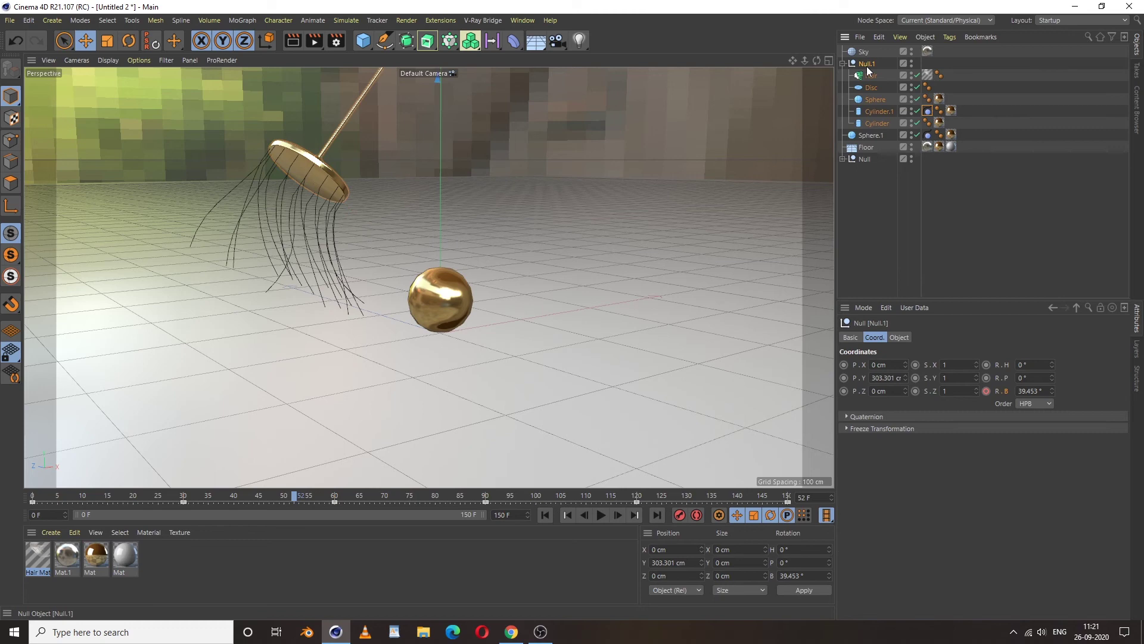
pyautogui.click(184, 500)
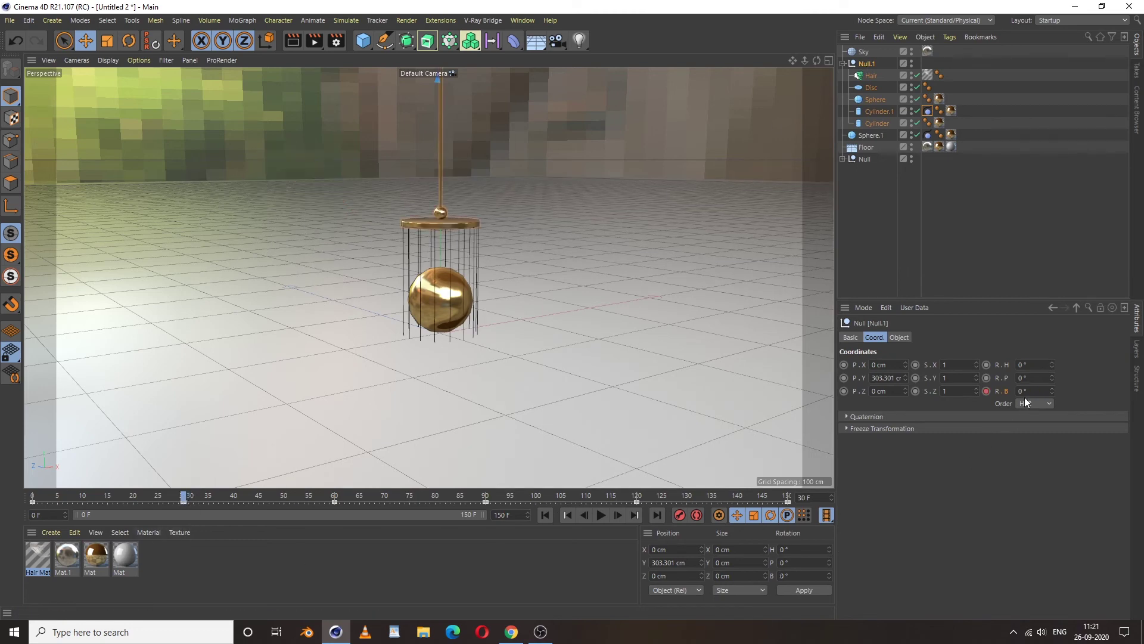
pyautogui.click(787, 498)
pyautogui.click(35, 514)
pyautogui.write('30')
pyautogui.press('Return')
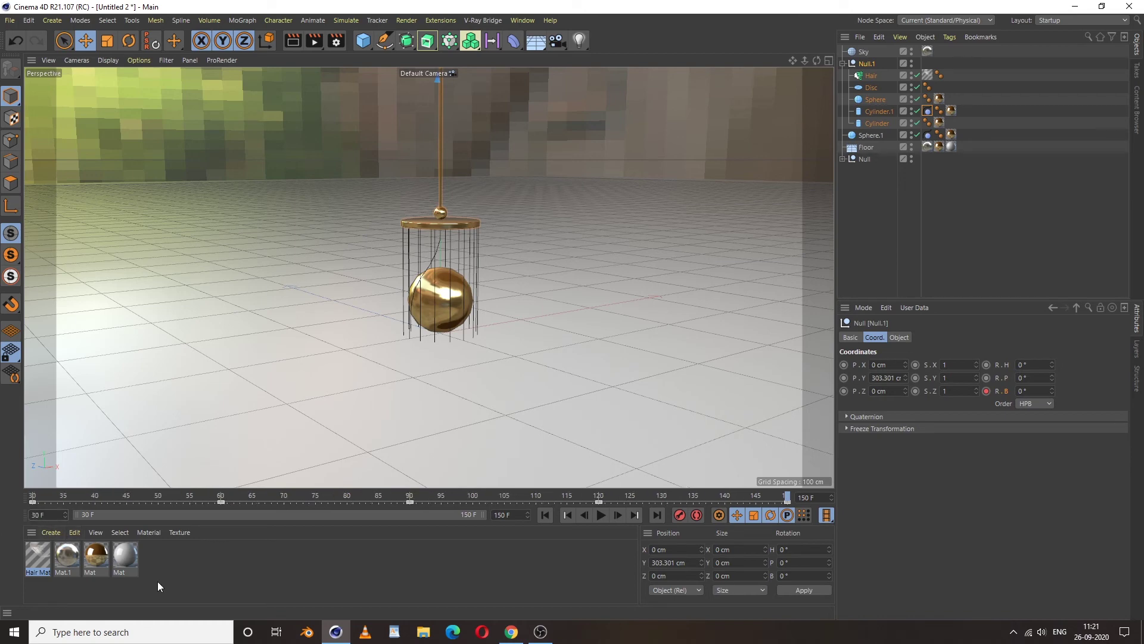
pyautogui.click(599, 516)
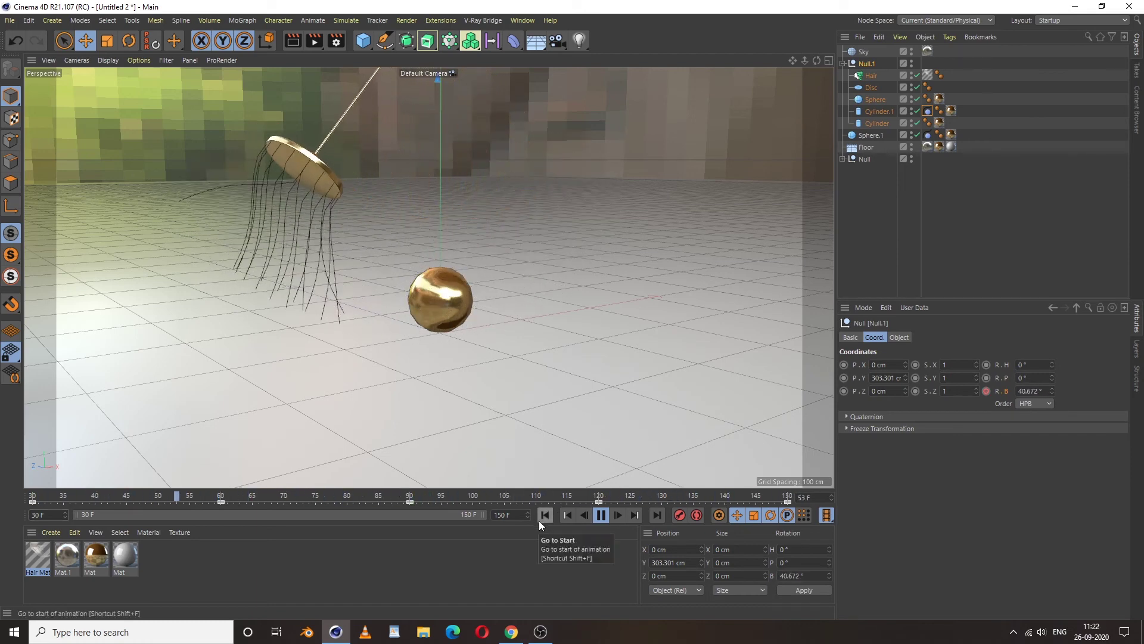
pyautogui.click(601, 515)
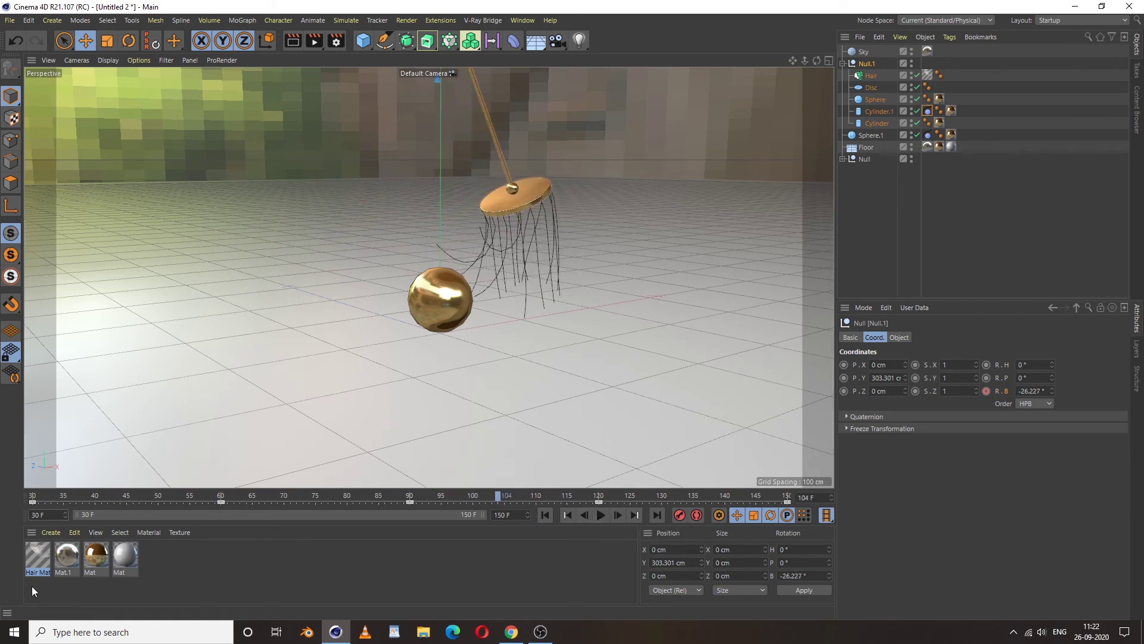
# Reset the preview start to frame 0, then set it back to 30
pyautogui.click(50, 514)
pyautogui.write('0')
pyautogui.press('Return')
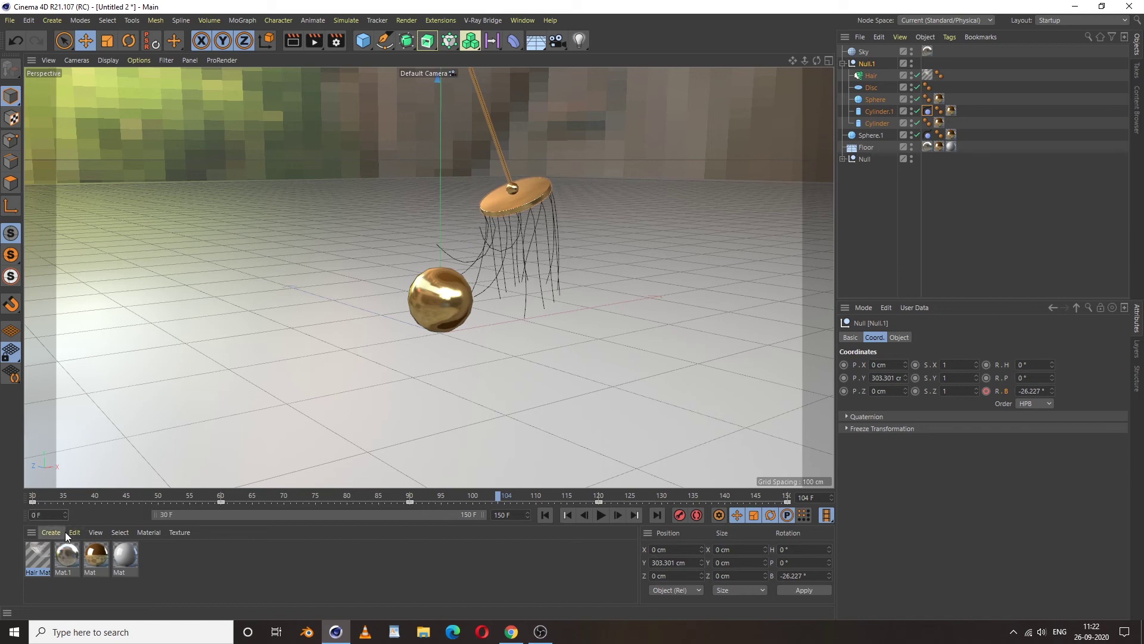
pyautogui.click(36, 515)
pyautogui.write('30')
pyautogui.press('Return')
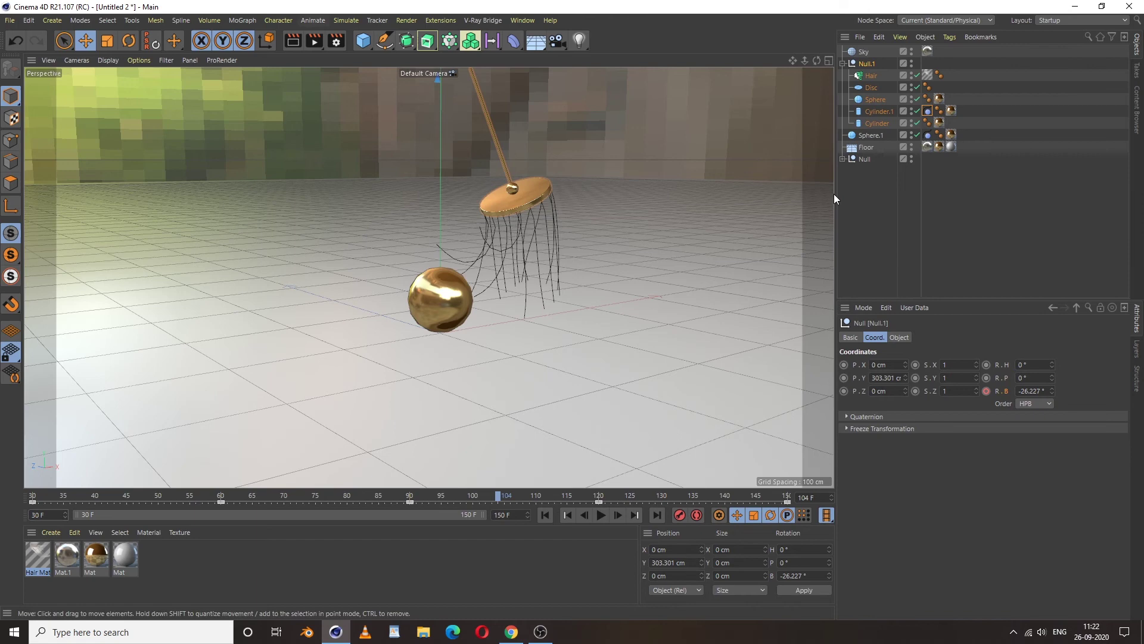
# Show Null.1's Rotation.B F-curve and fit the whole curve in the graph view
pyautogui.rightClick(1006, 389)
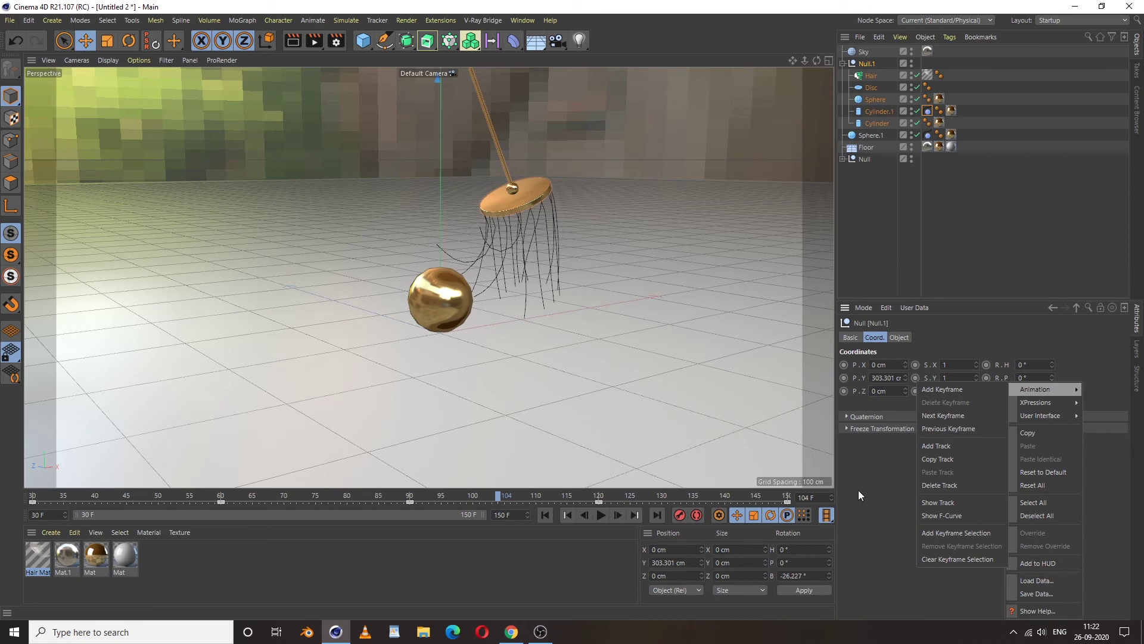
pyautogui.click(858, 489)
pyautogui.rightClick(1007, 391)
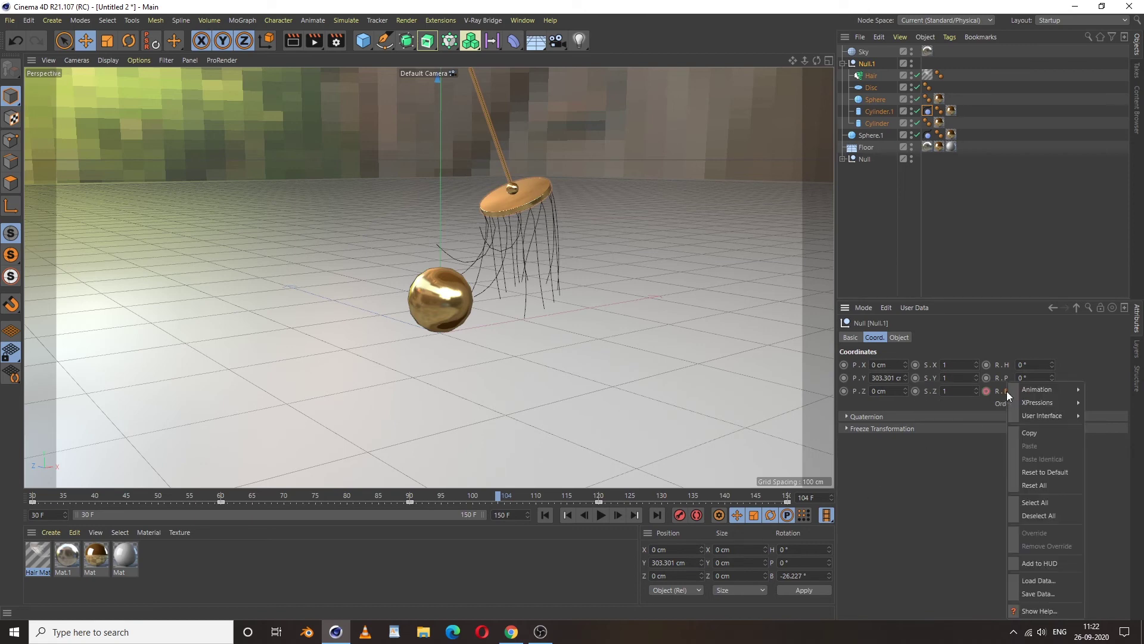
pyautogui.moveTo(1024, 390)
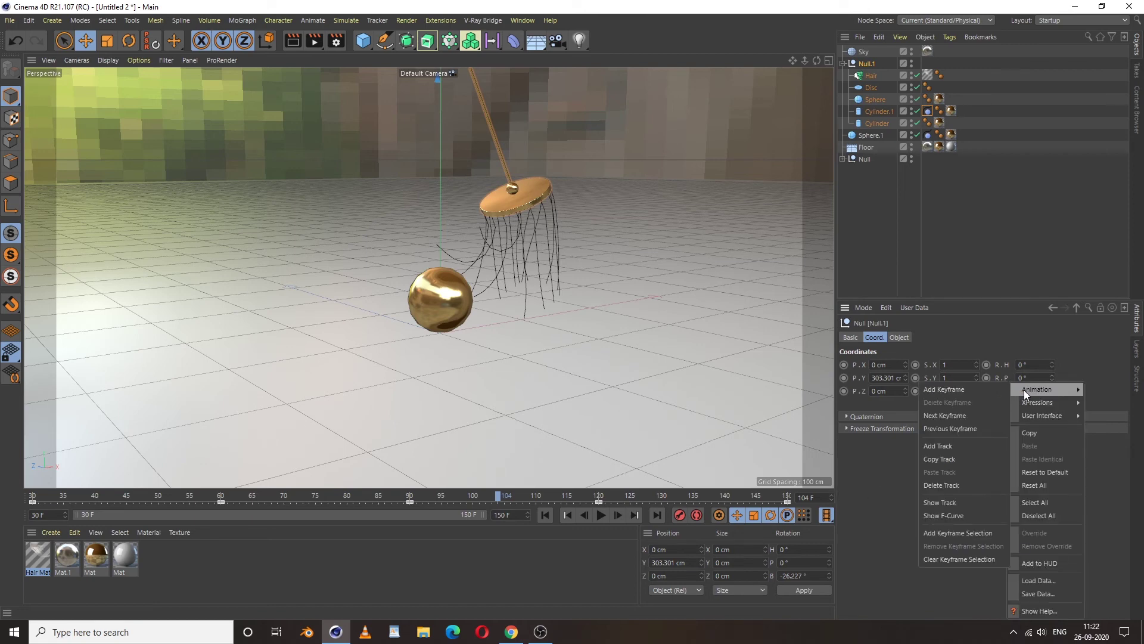
pyautogui.click(955, 514)
pyautogui.moveTo(912, 282); pyautogui.dragTo(710, 160)
pyautogui.press('h')
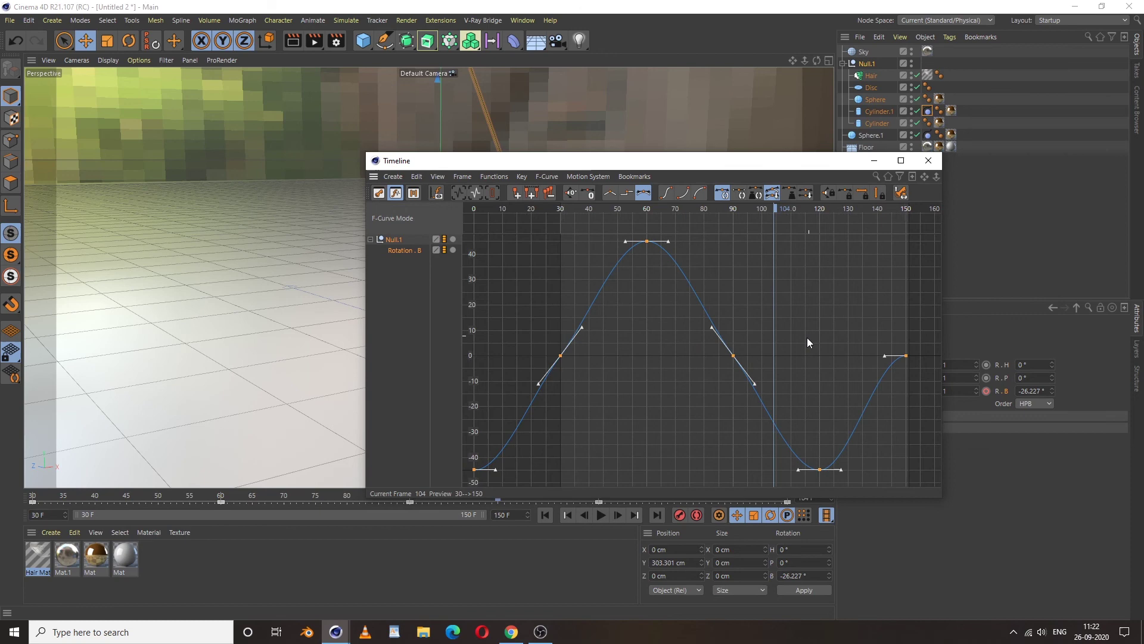
pyautogui.moveTo(708, 373); pyautogui.dragTo(759, 391, button='middle')
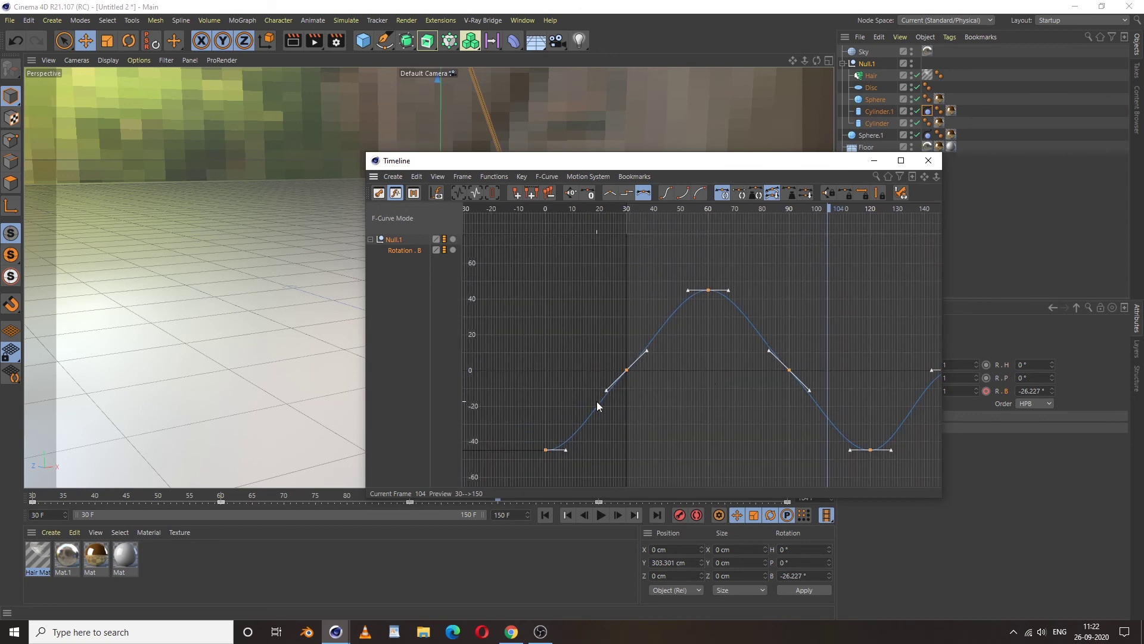
# Steepen the curve through the frame-30 and frame-90 keys, then play back the swing
pyautogui.moveTo(605, 345); pyautogui.dragTo(659, 371)
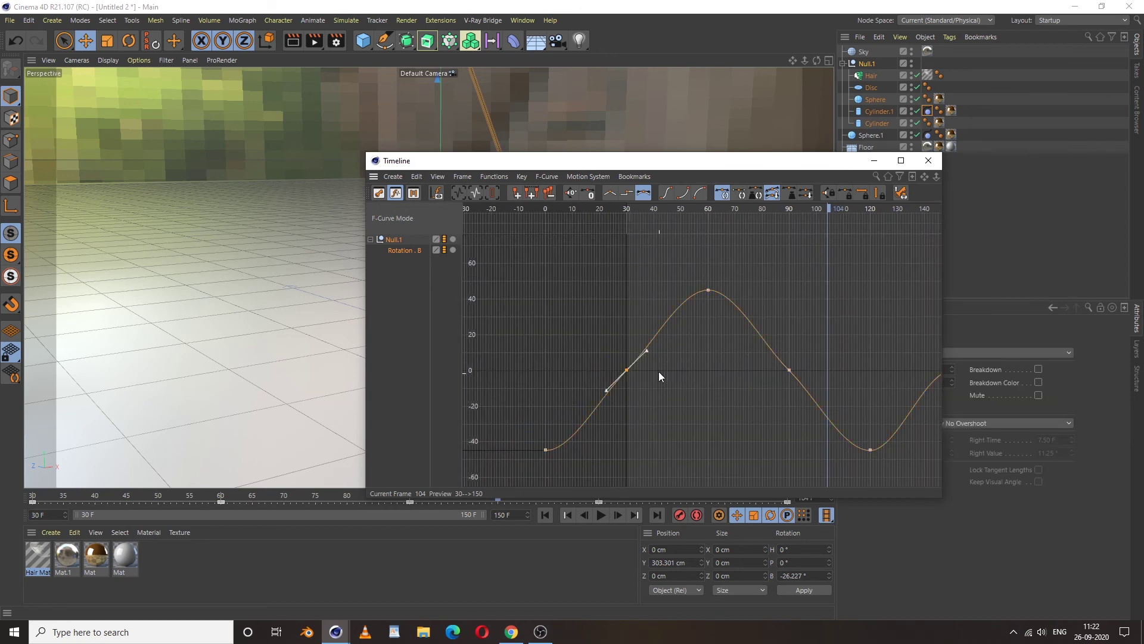
pyautogui.click(787, 369)
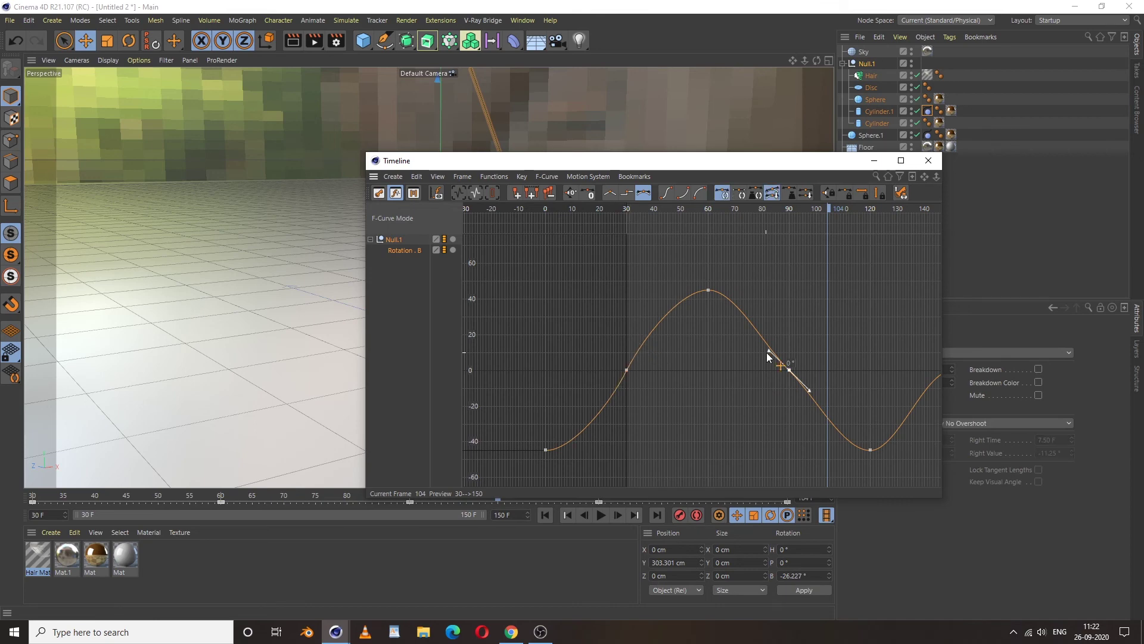
pyautogui.moveTo(768, 352); pyautogui.dragTo(762, 334)
pyautogui.press('h')
pyautogui.click(670, 296)
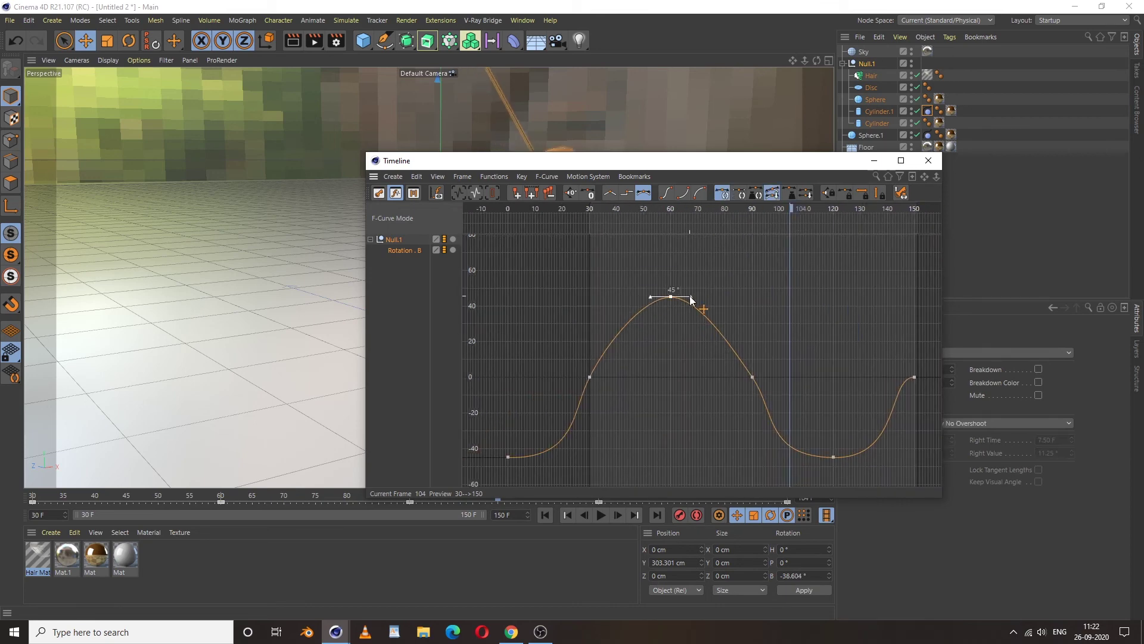
pyautogui.click(590, 376)
pyautogui.click(602, 515)
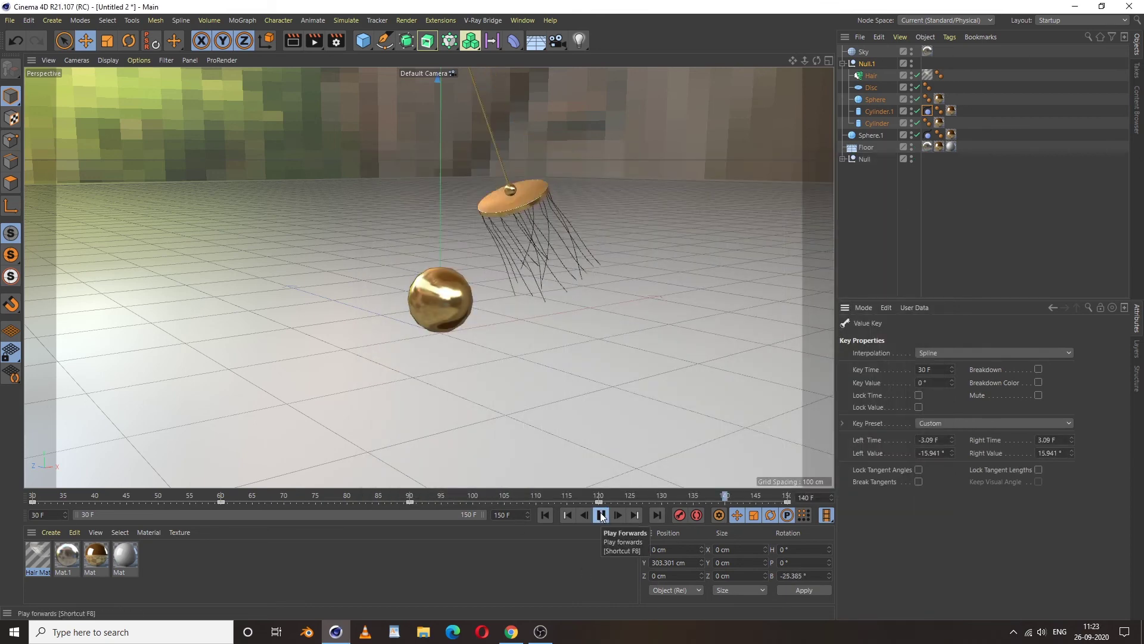
pyautogui.click(601, 515)
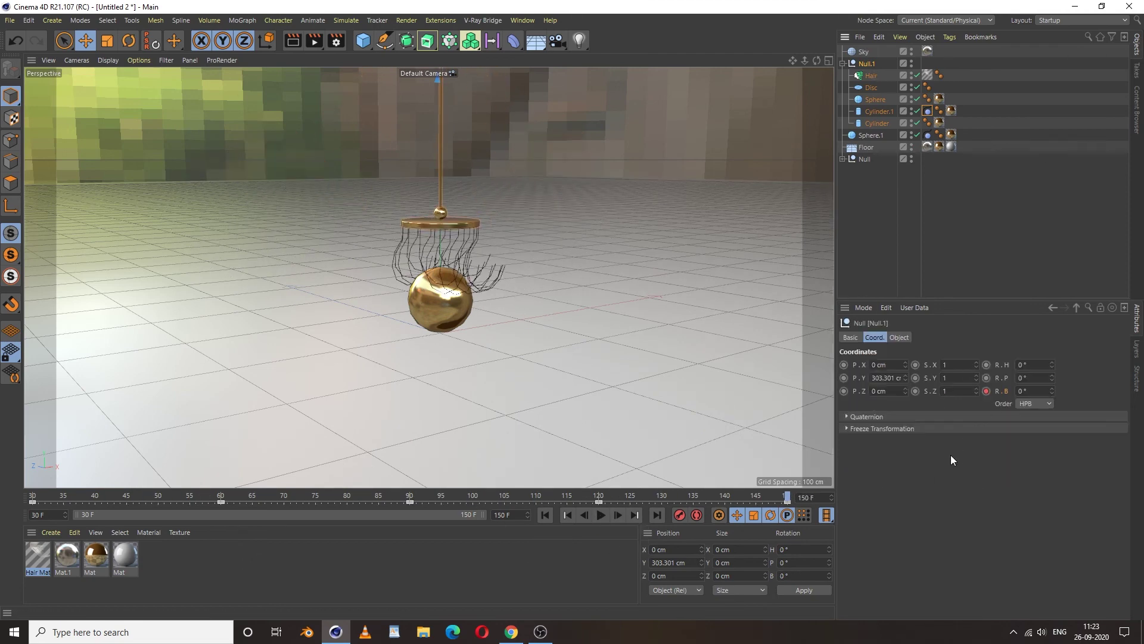
# Bring up the Rotation.B F-curve again with its window moved up and left
pyautogui.rightClick(1007, 389)
pyautogui.moveTo(1021, 386)
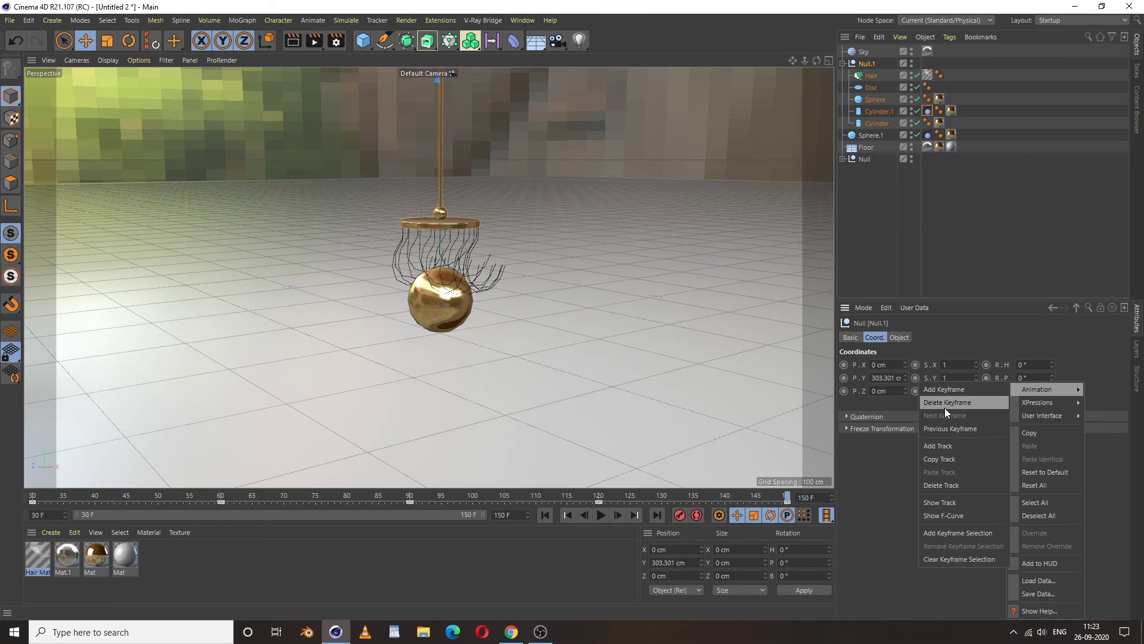
pyautogui.click(946, 515)
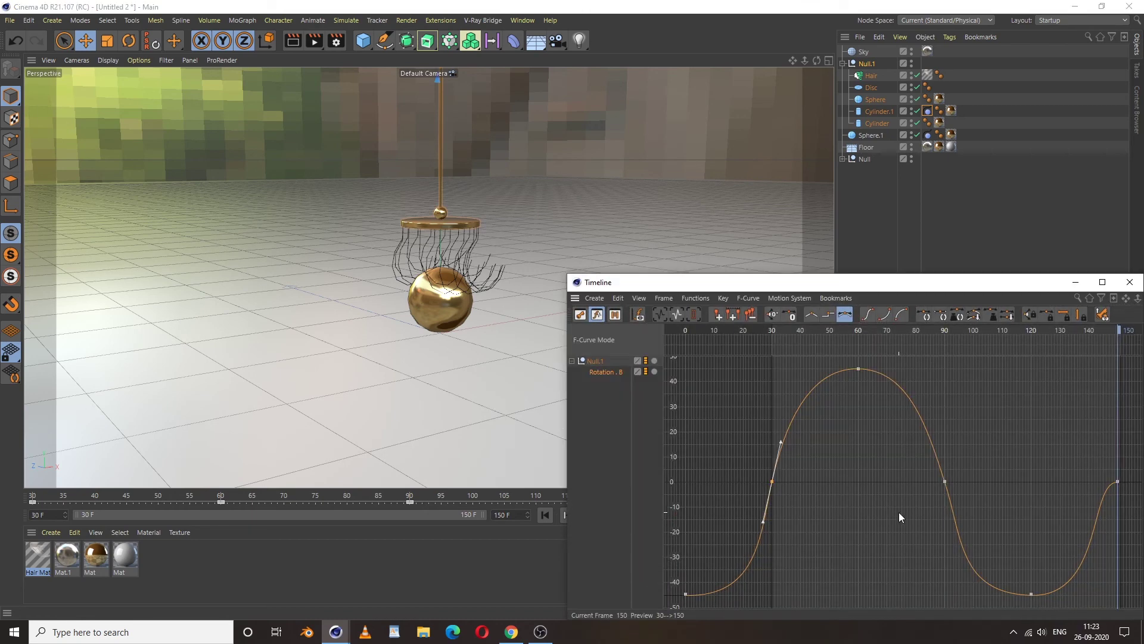
pyautogui.moveTo(941, 291); pyautogui.dragTo(900, 250)
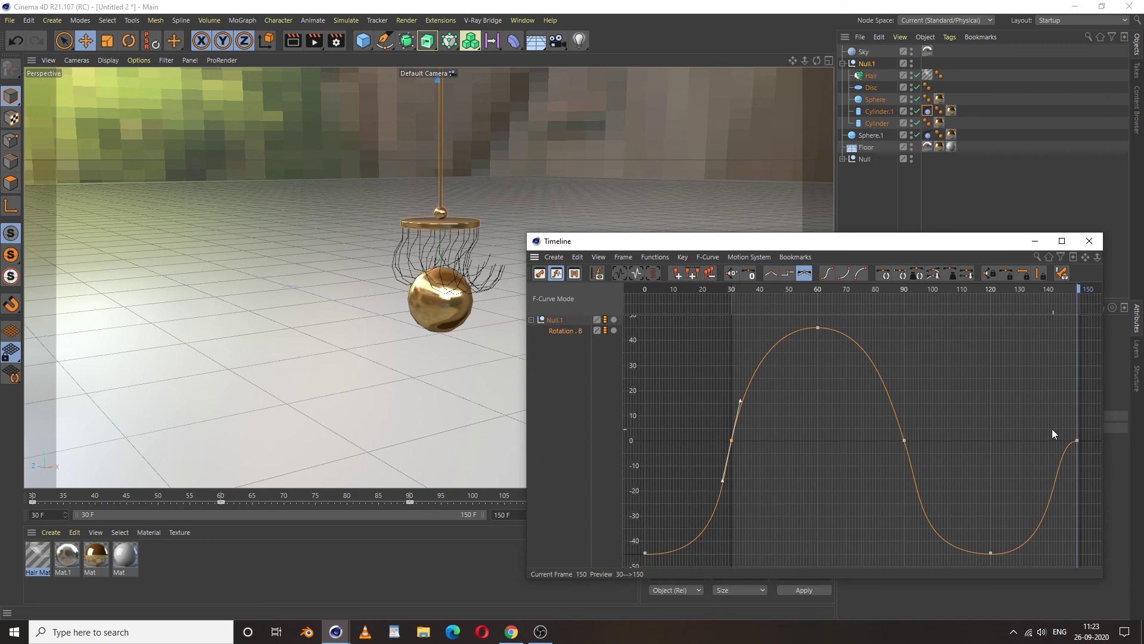
# Steepen the curve's end at the frame-150 key, then play the loop, stopping at frame 61
pyautogui.click(1077, 441)
pyautogui.moveTo(1058, 442); pyautogui.dragTo(1069, 464)
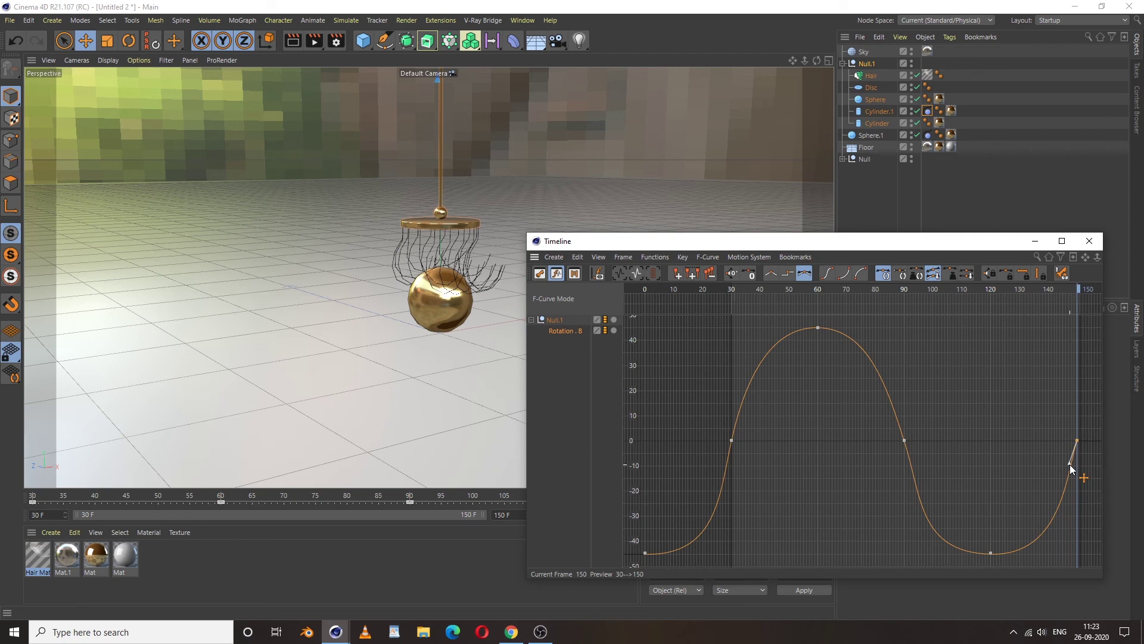
pyautogui.click(1085, 246)
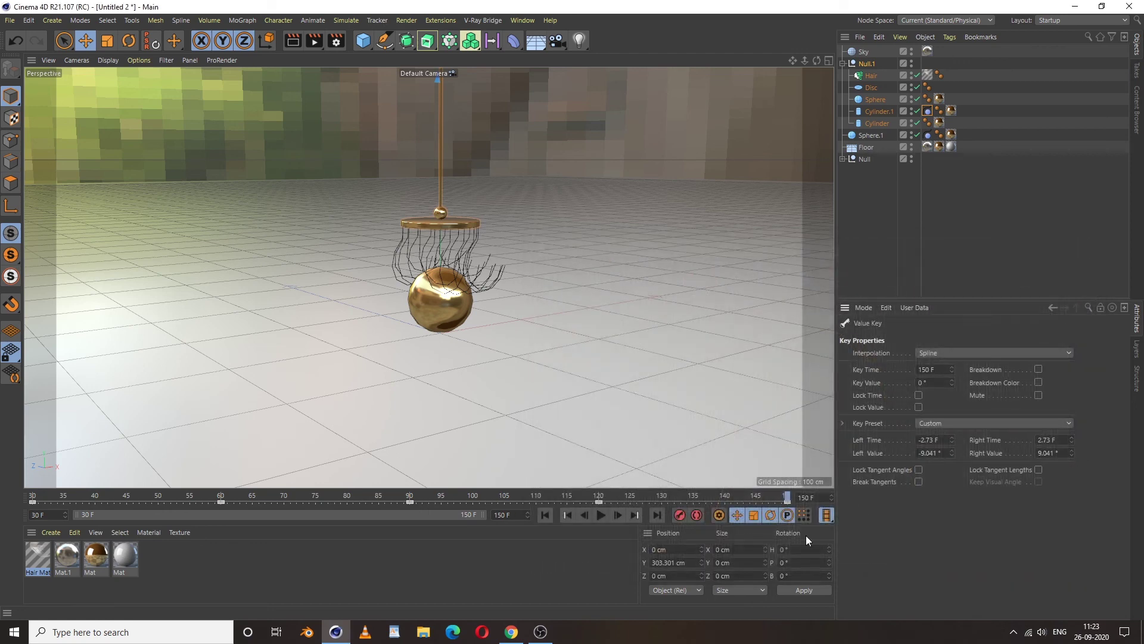
pyautogui.click(600, 517)
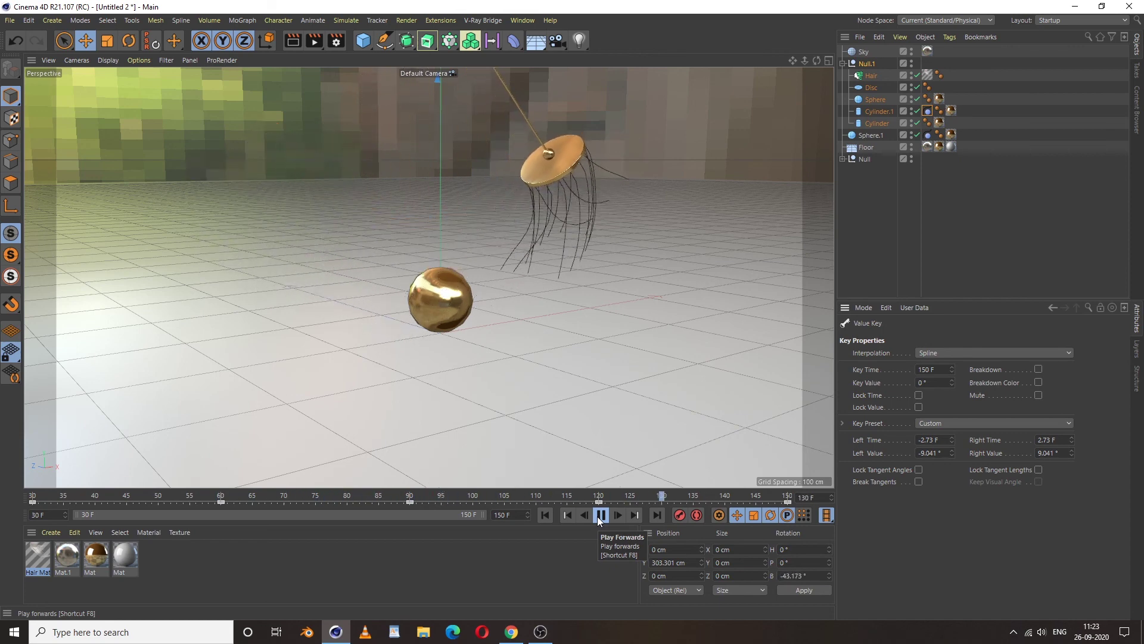
pyautogui.click(600, 516)
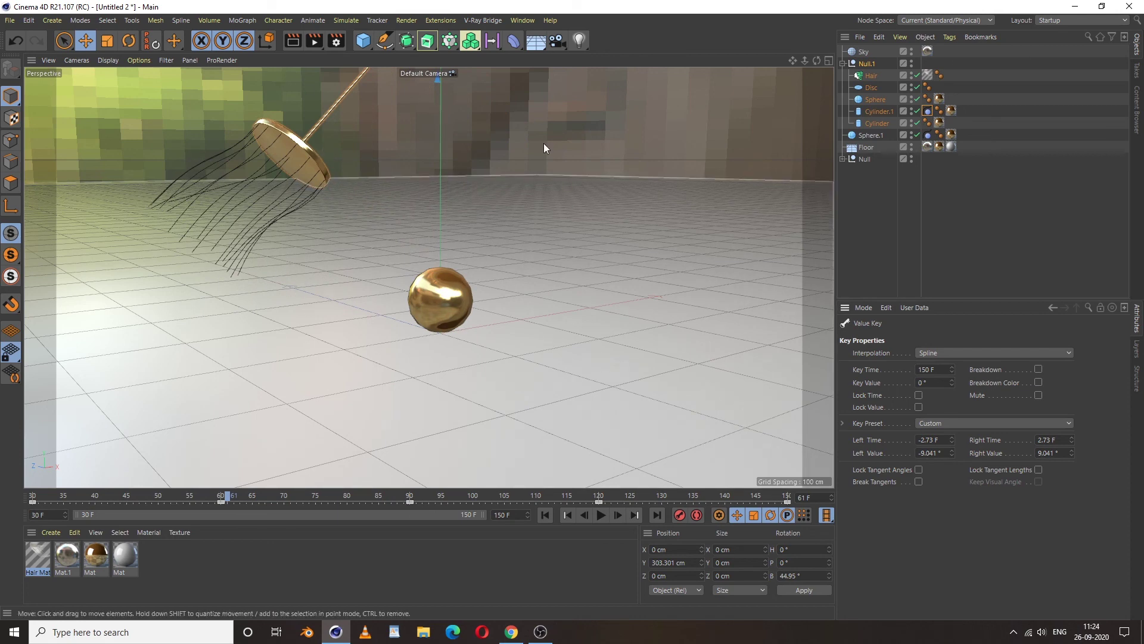
# In Render Settings Output, set the frame range From 0 To 150
pyautogui.click(337, 42)
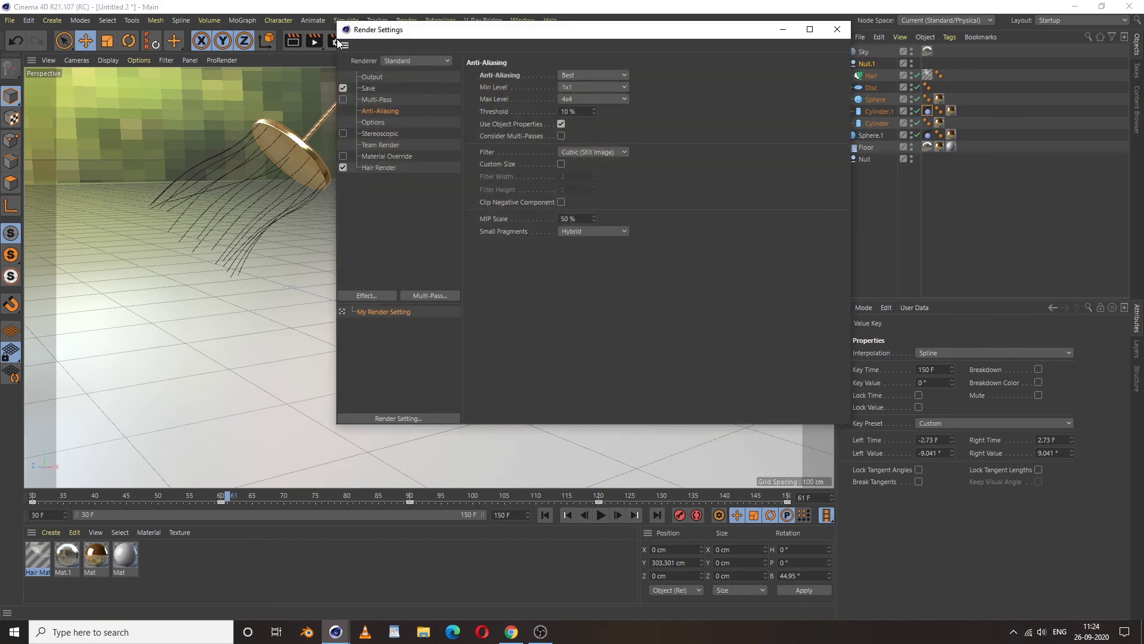
pyautogui.click(370, 77)
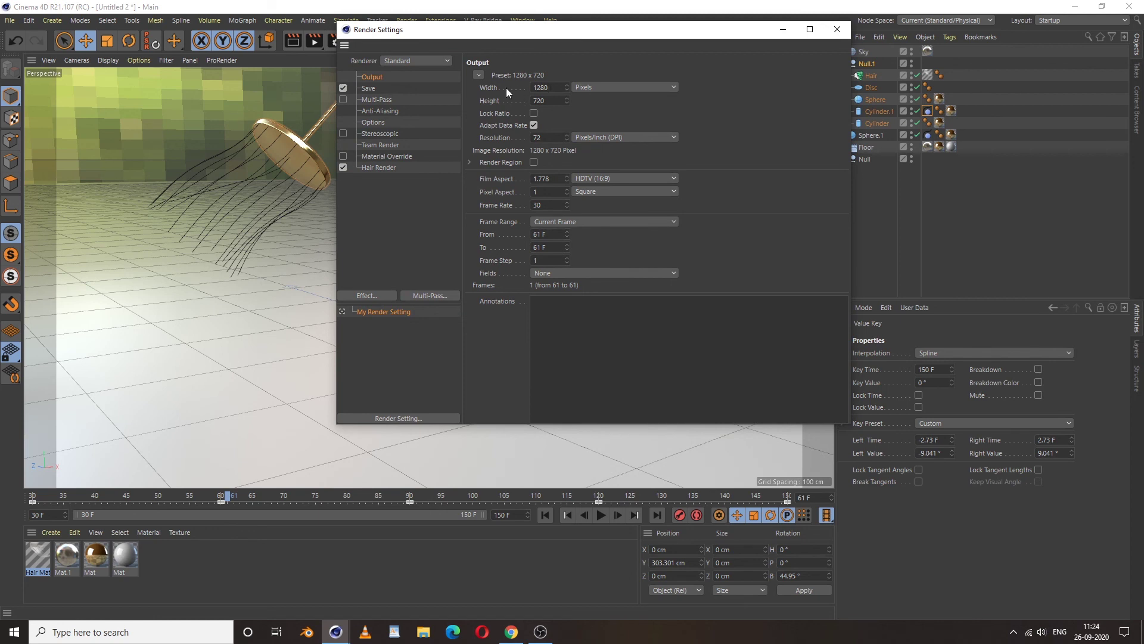
pyautogui.click(554, 235)
pyautogui.write('0')
pyautogui.press('Return')
pyautogui.click(550, 247)
pyautogui.write('150')
pyautogui.press('Return')
# On the Save page, confirm the image format stays TIF
pyautogui.click(367, 89)
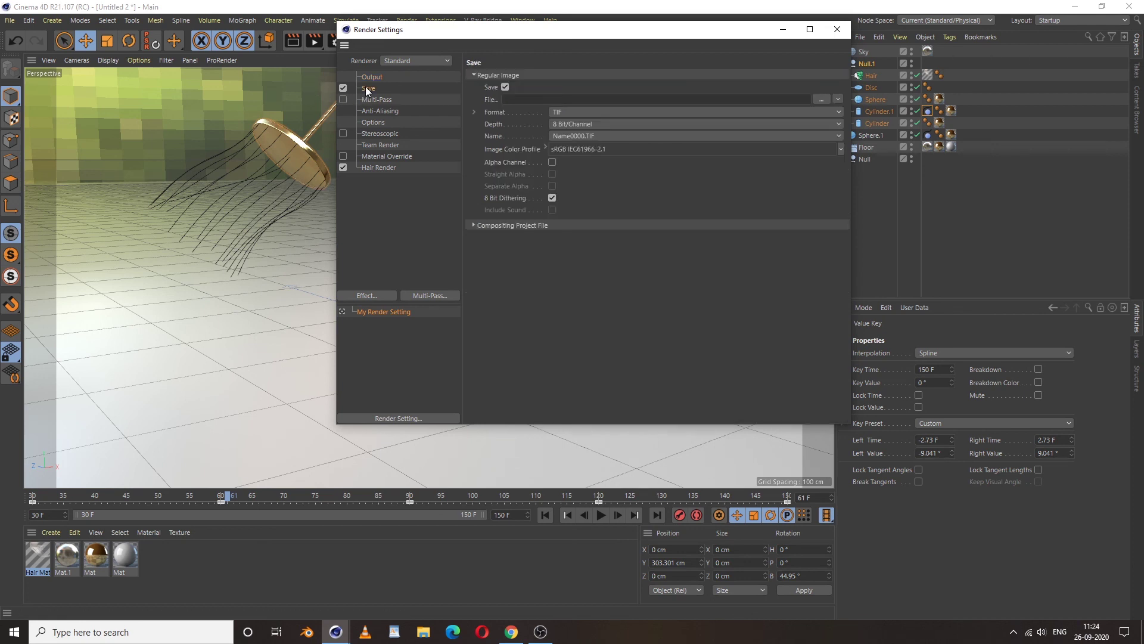
pyautogui.click(519, 101)
pyautogui.click(573, 112)
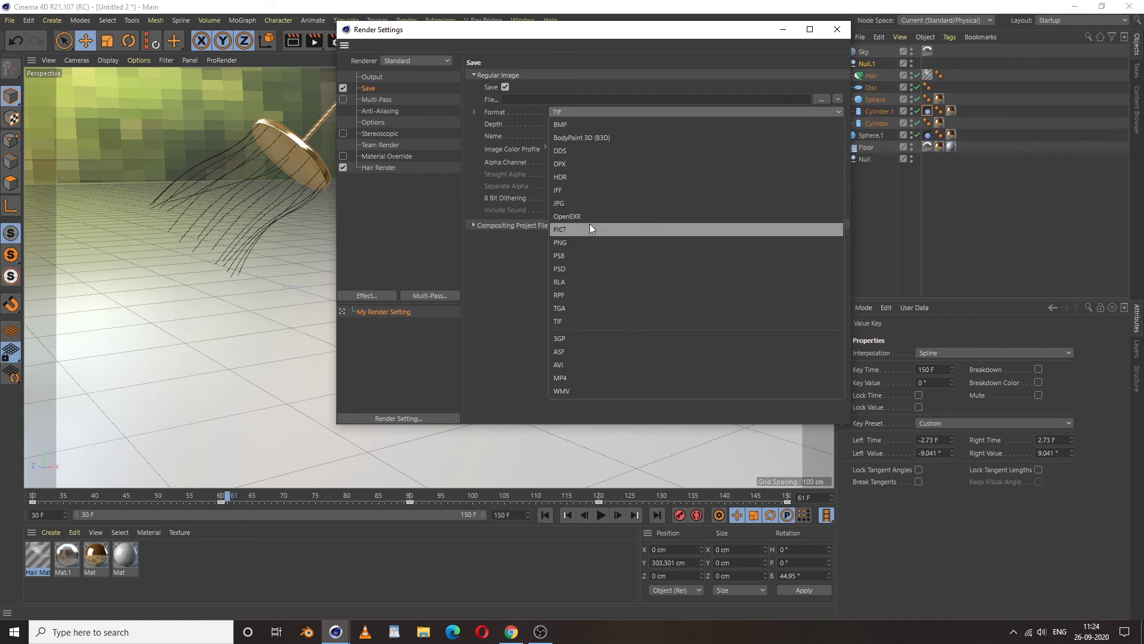
pyautogui.click(504, 327)
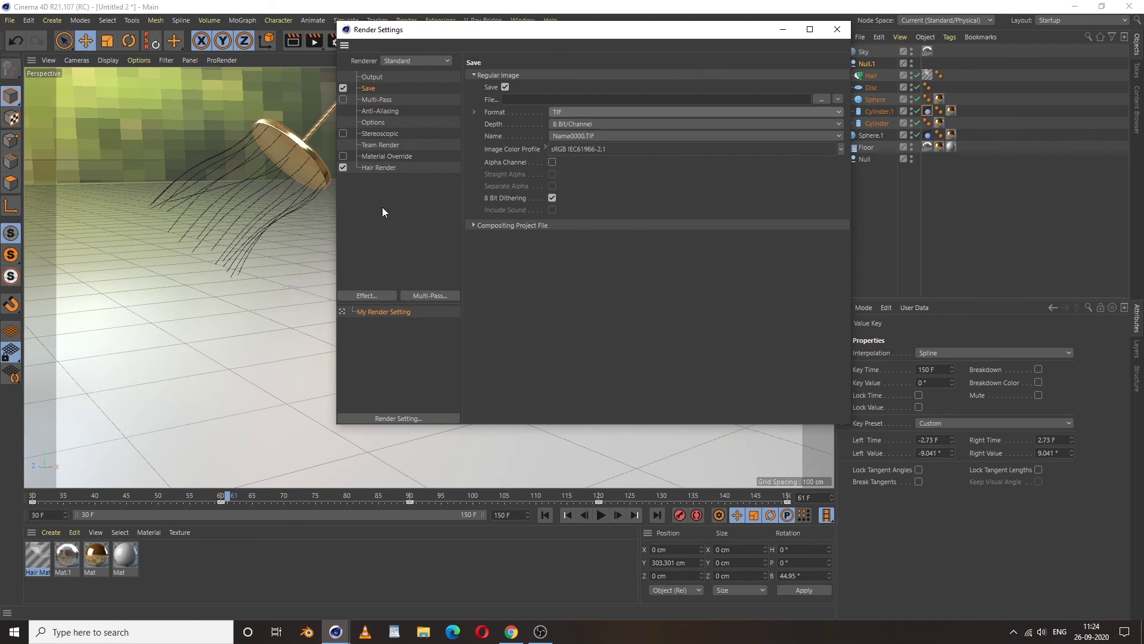